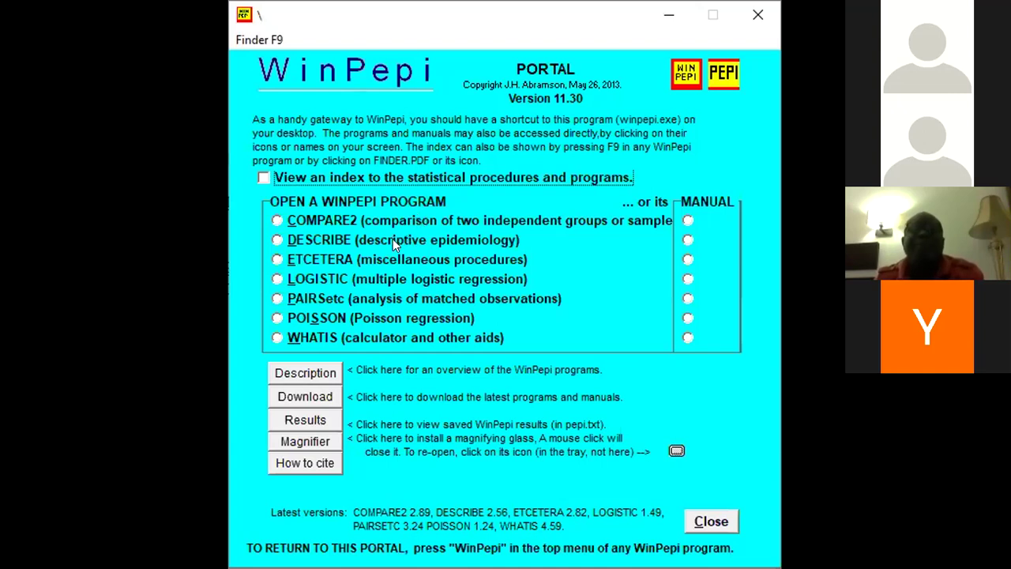
# Open the sample size procedure in the DESCRIBE program and set the study aim to estimating a proportion
pyautogui.click(344, 241)
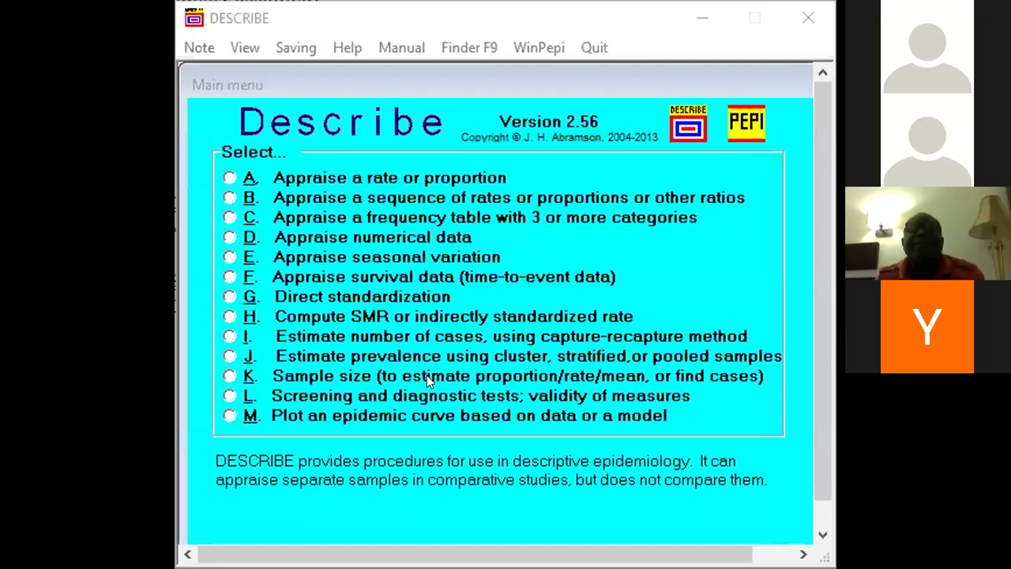
pyautogui.click(312, 378)
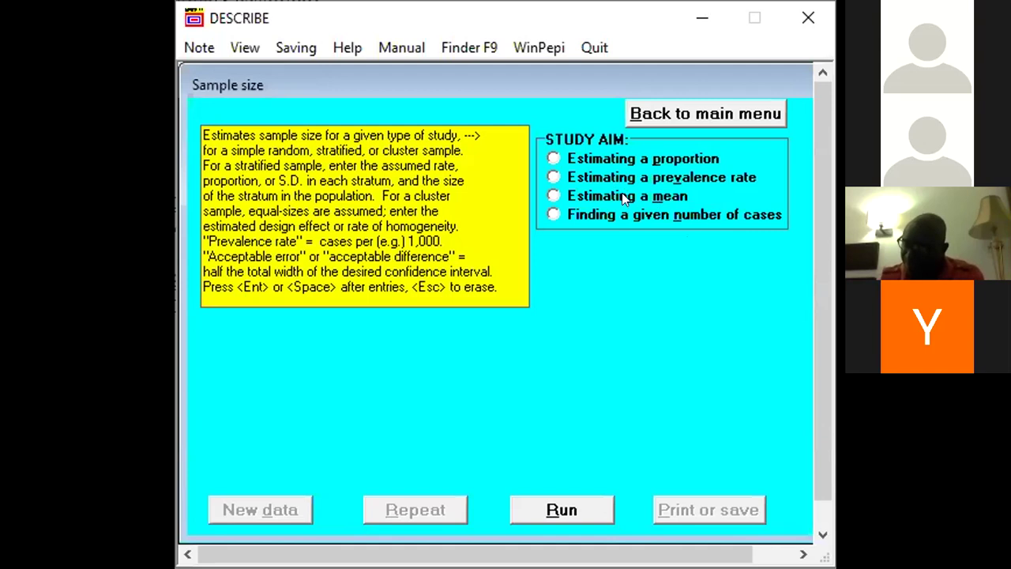
pyautogui.click(594, 159)
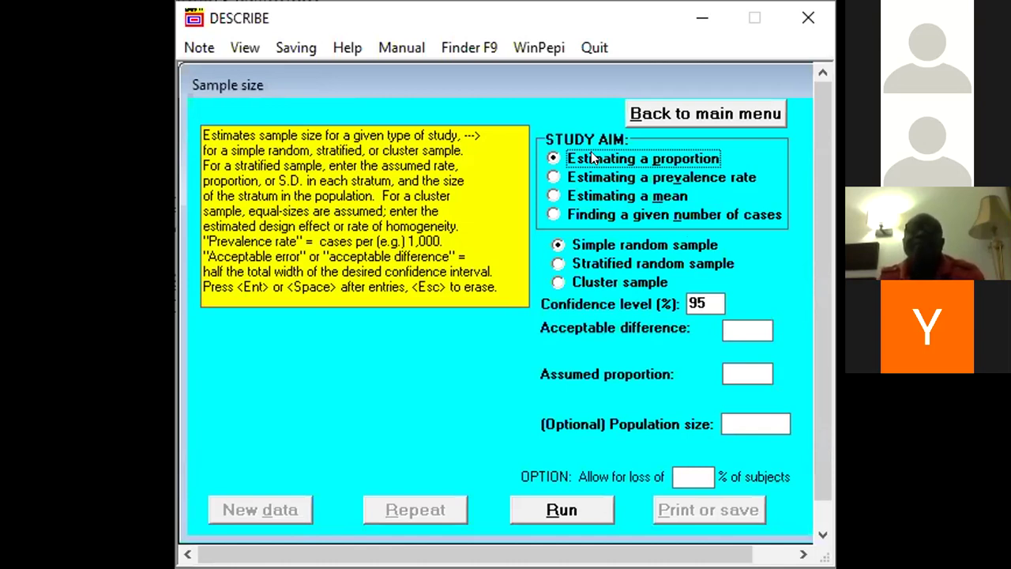
# Review the entry fields for cluster and stratified random sampling, and return to simple random sample
pyautogui.click(634, 285)
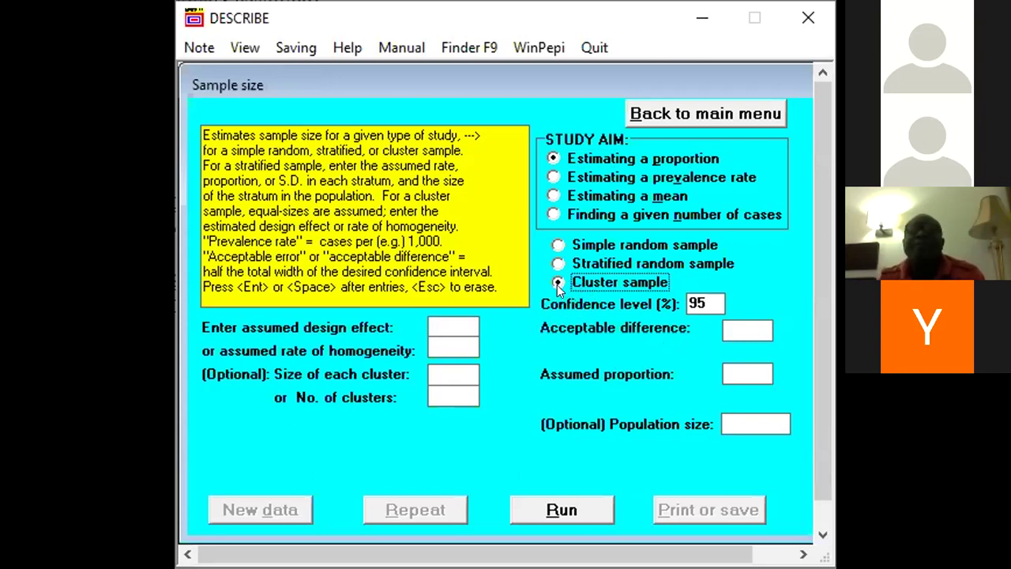
pyautogui.click(558, 246)
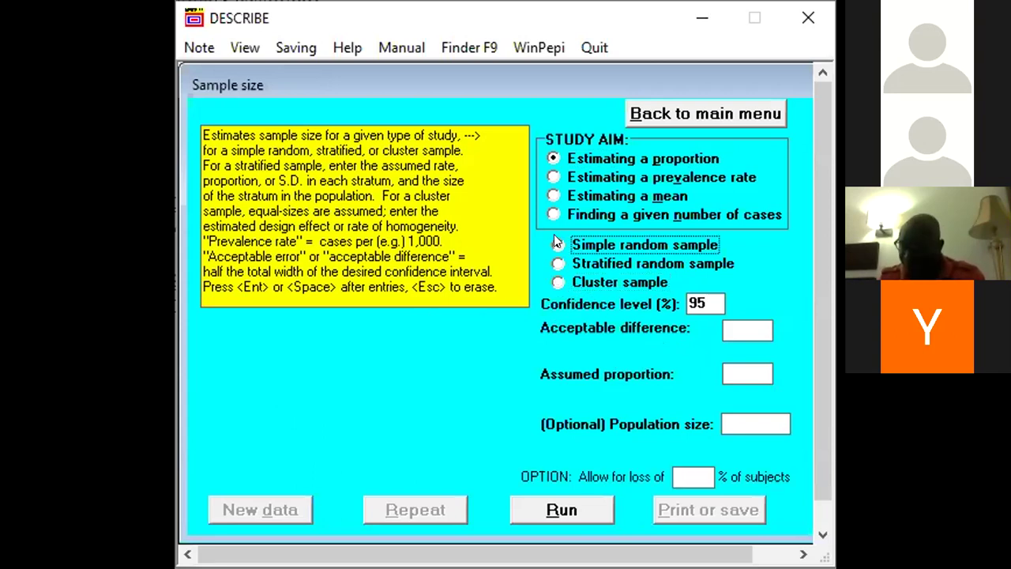
pyautogui.click(558, 263)
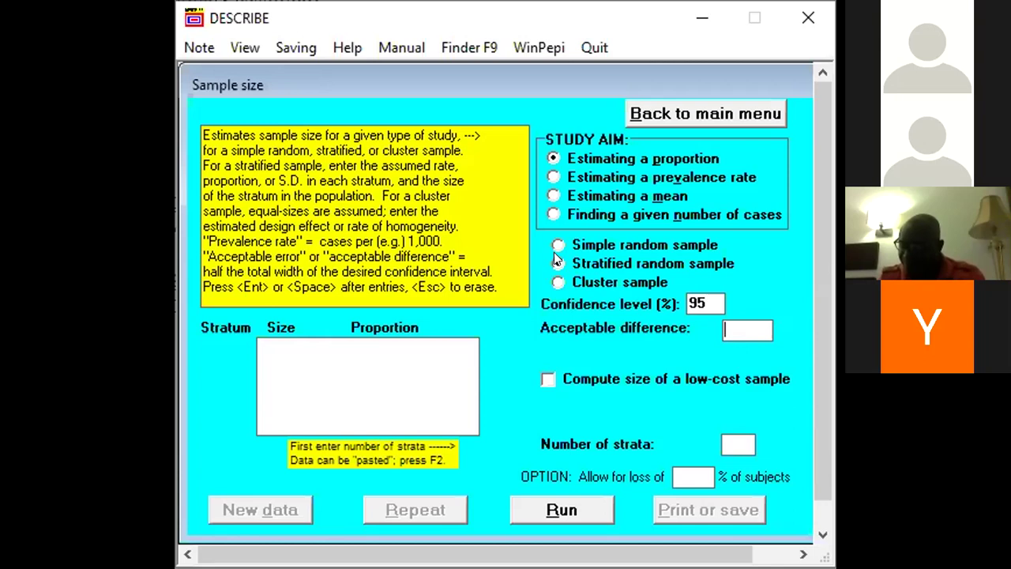
pyautogui.click(576, 243)
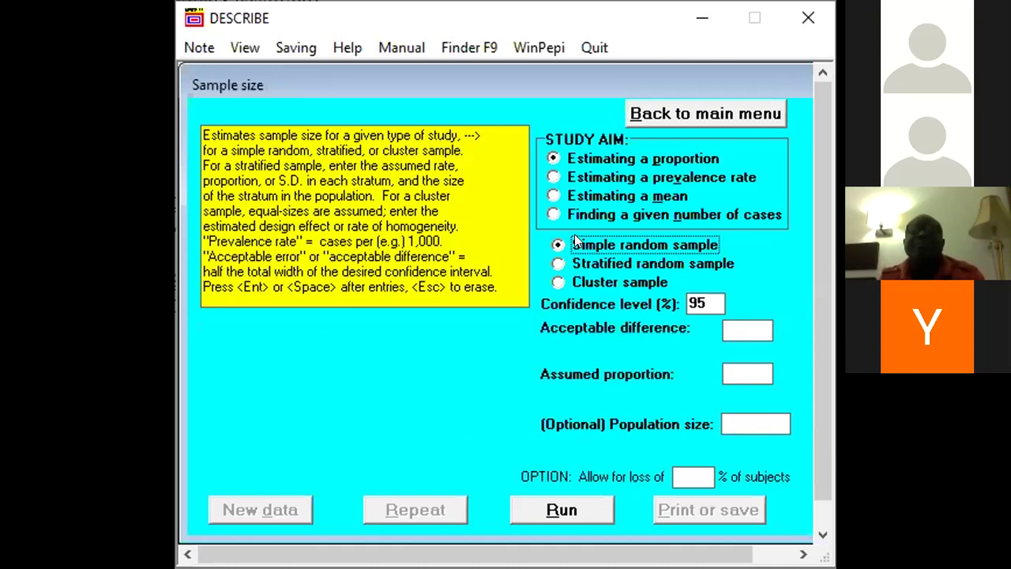
# Set the acceptable difference to 0.05 and the assumed proportion to 0.5 for the simple random sample
pyautogui.click(703, 297)
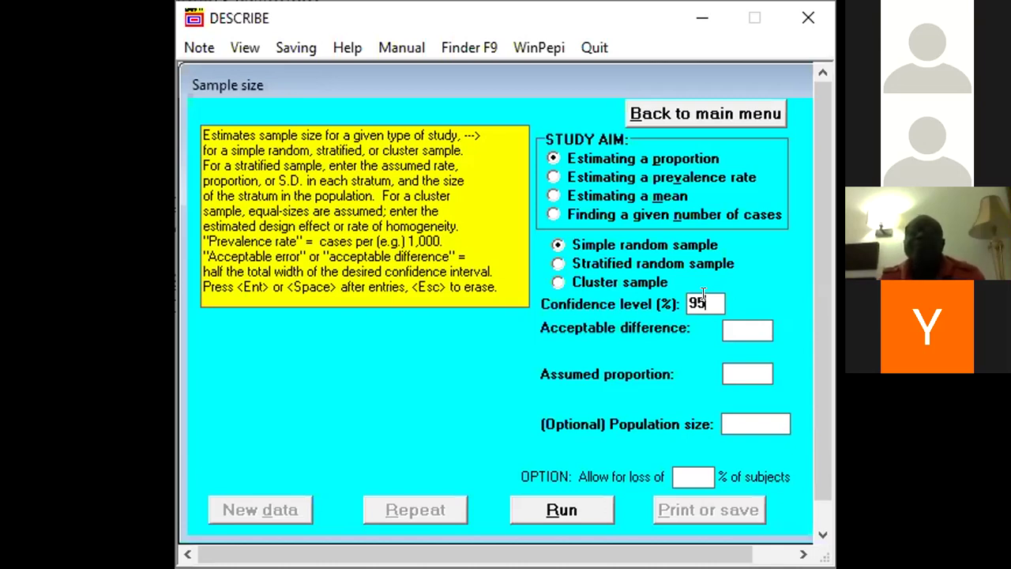
pyautogui.click(742, 327)
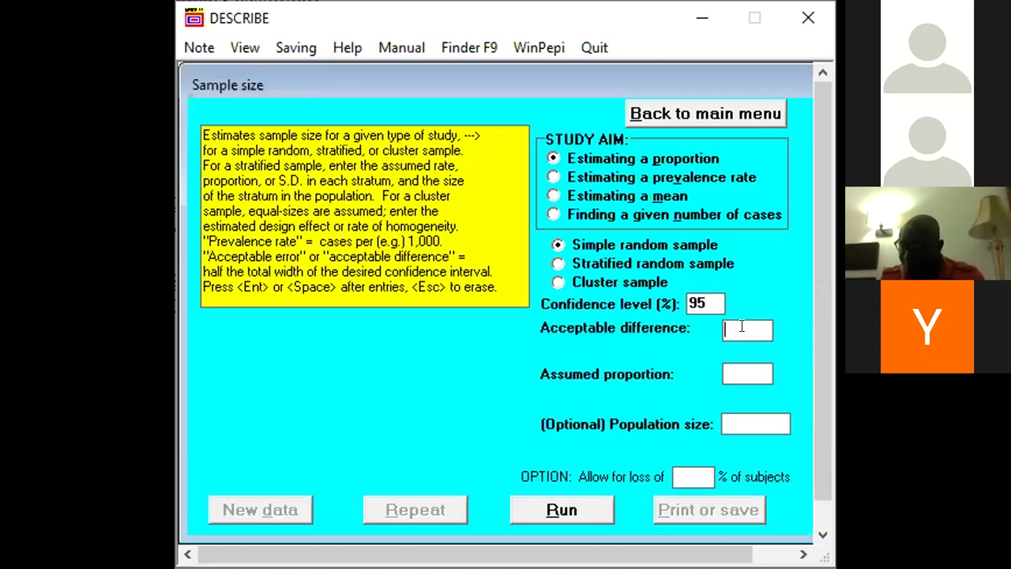
pyautogui.write('0..05')
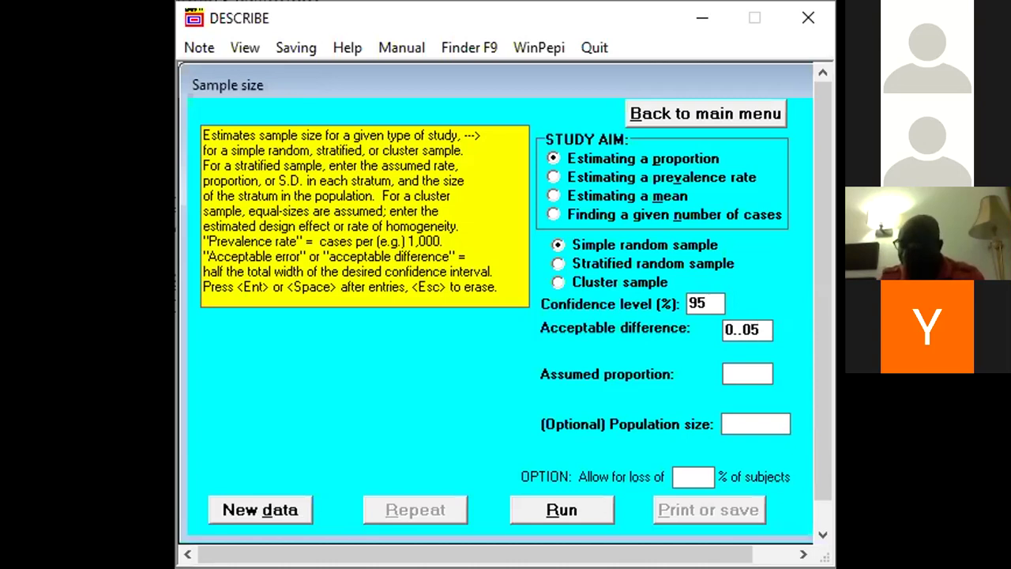
pyautogui.press('Left')
pyautogui.press('Left')
pyautogui.press('BackSpace')
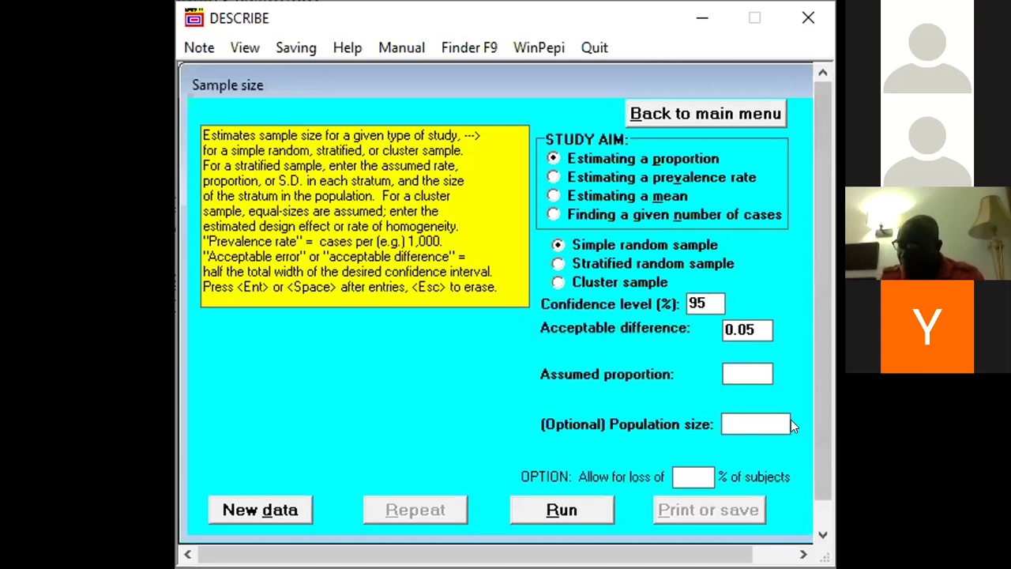
pyautogui.click(729, 368)
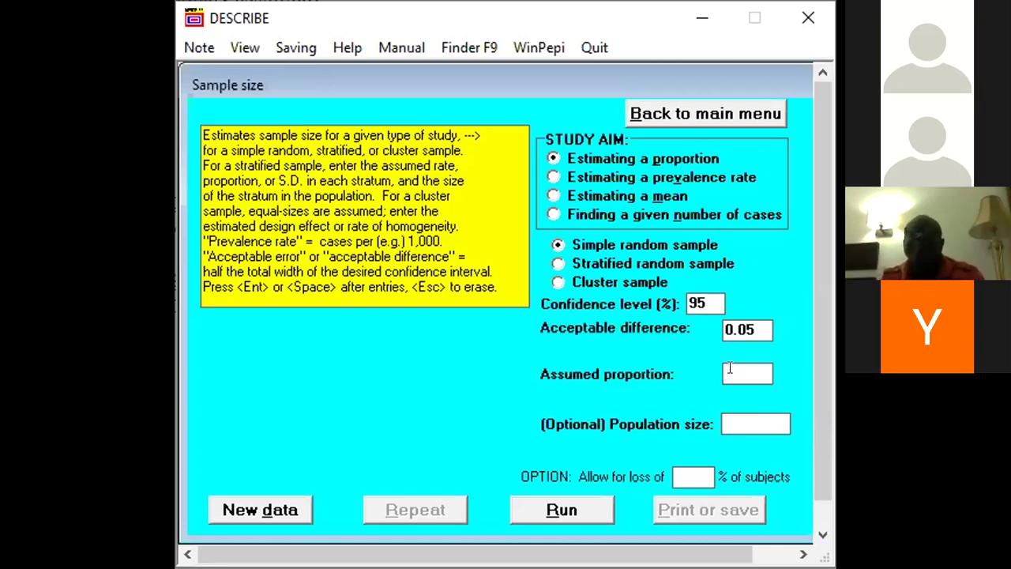
pyautogui.write('0.5')
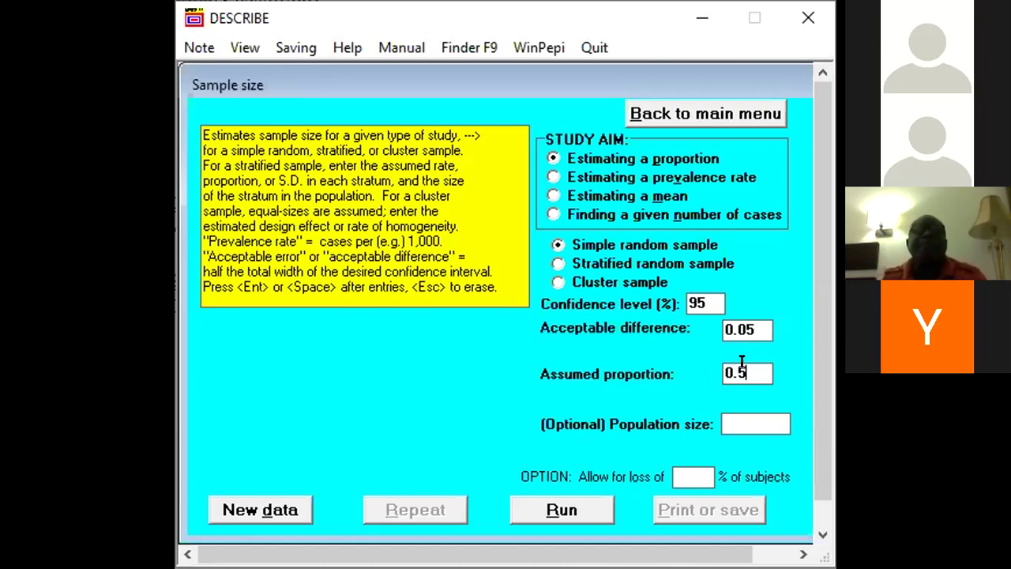
# Run the sample size calculation, dismiss the file size message, and circle the required sample size in the results
pyautogui.click(551, 509)
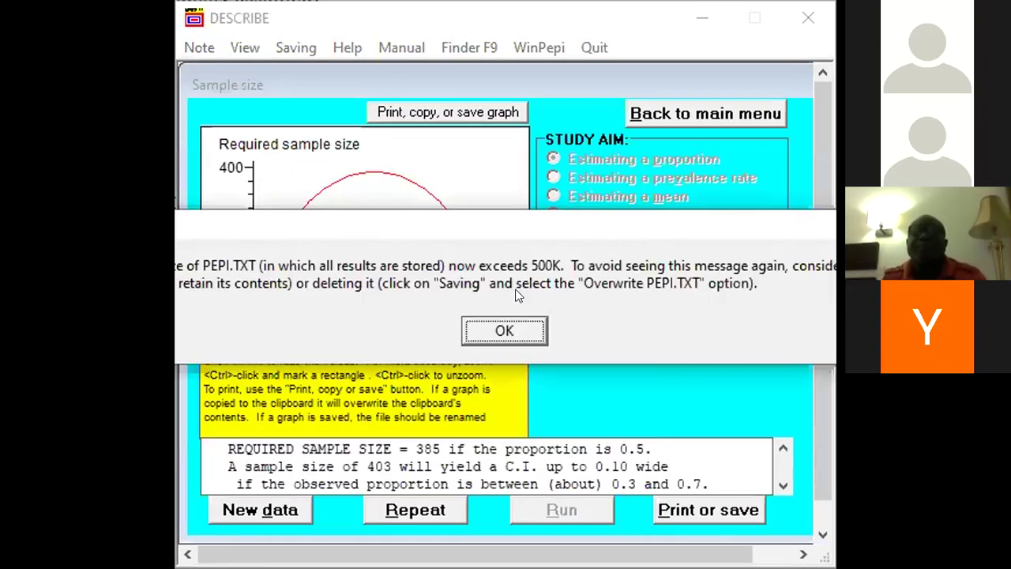
pyautogui.click(485, 333)
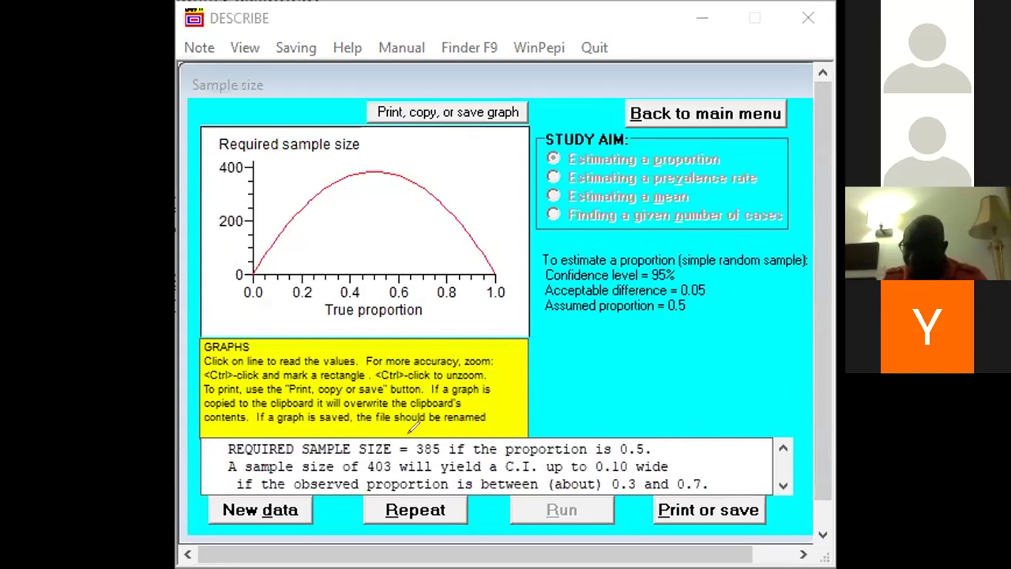
pyautogui.moveTo(412, 448)
pyautogui.mouseDown()
pyautogui.moveTo(424, 436)
pyautogui.moveTo(445, 454)
pyautogui.moveTo(413, 459)
pyautogui.mouseUp()
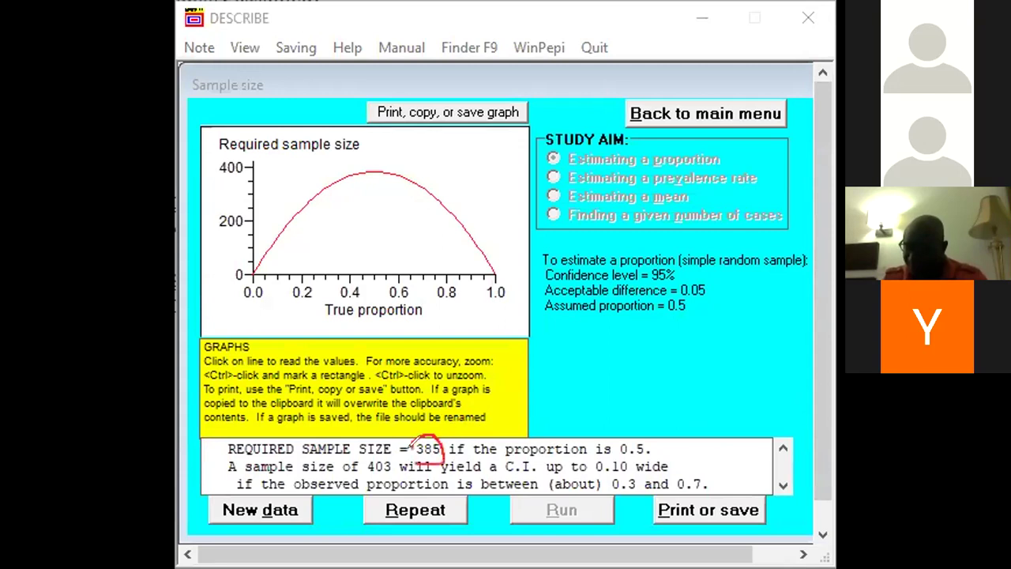
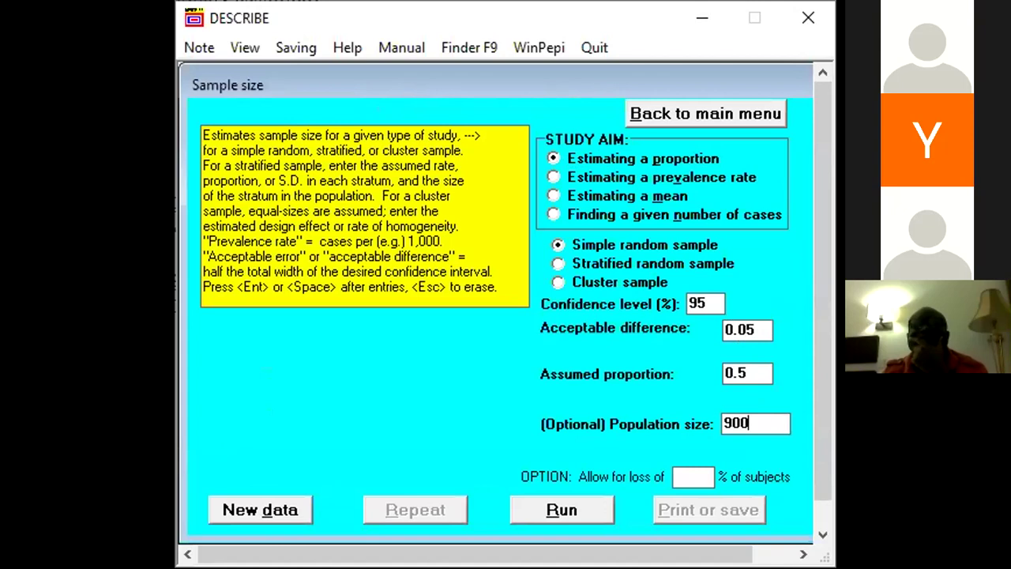
# Run the proportion sample size calculation with a population size of 900, and rerun it with 200
pyautogui.click(558, 512)
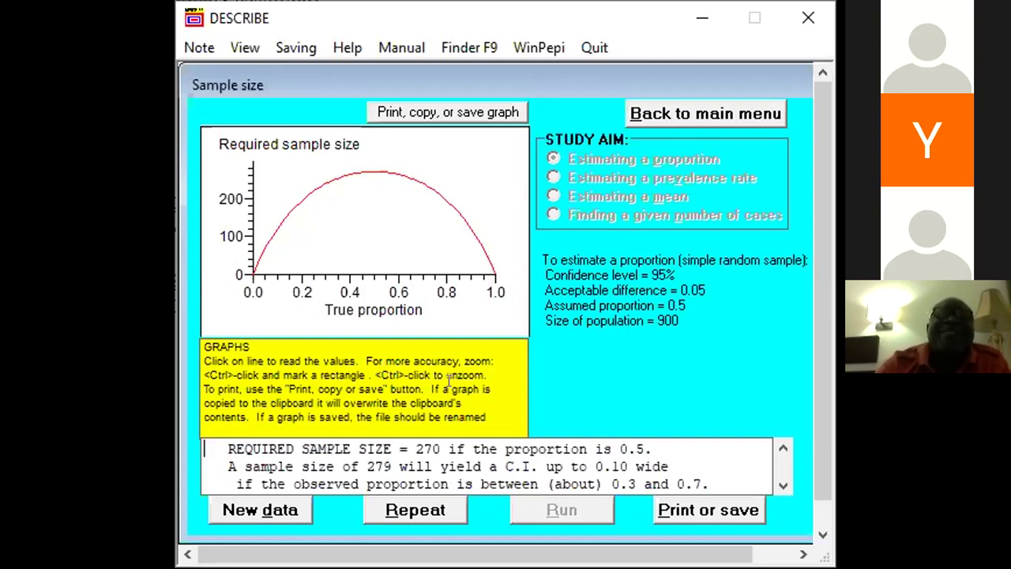
pyautogui.click(416, 509)
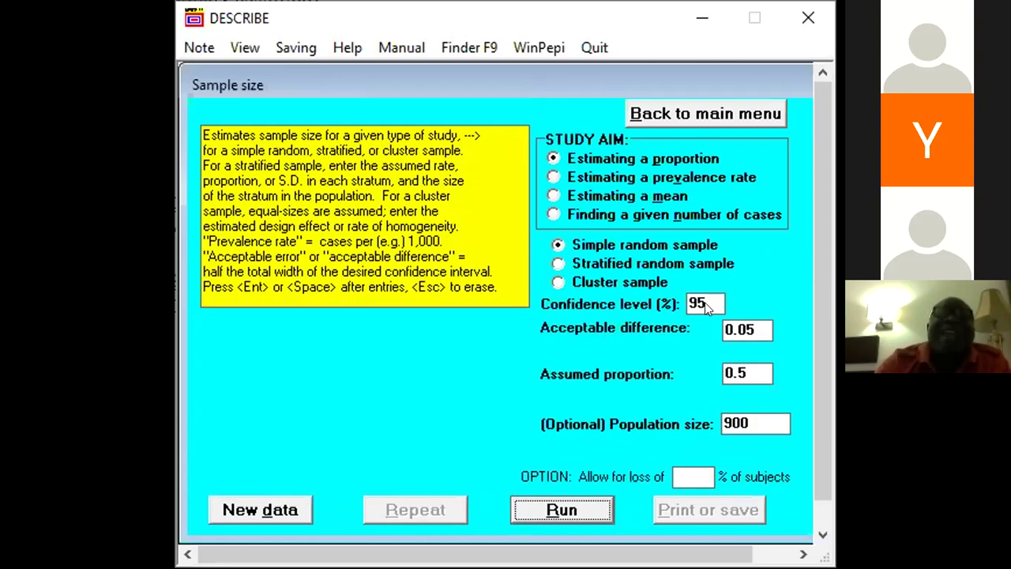
pyautogui.click(749, 421)
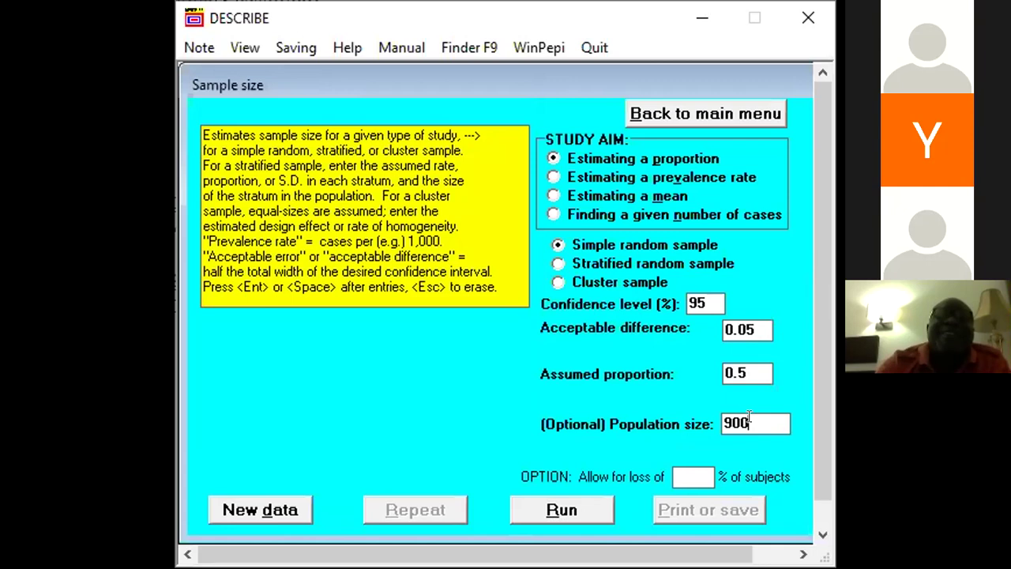
pyautogui.press('BackSpace')
pyautogui.press('BackSpace')
pyautogui.press('BackSpace')
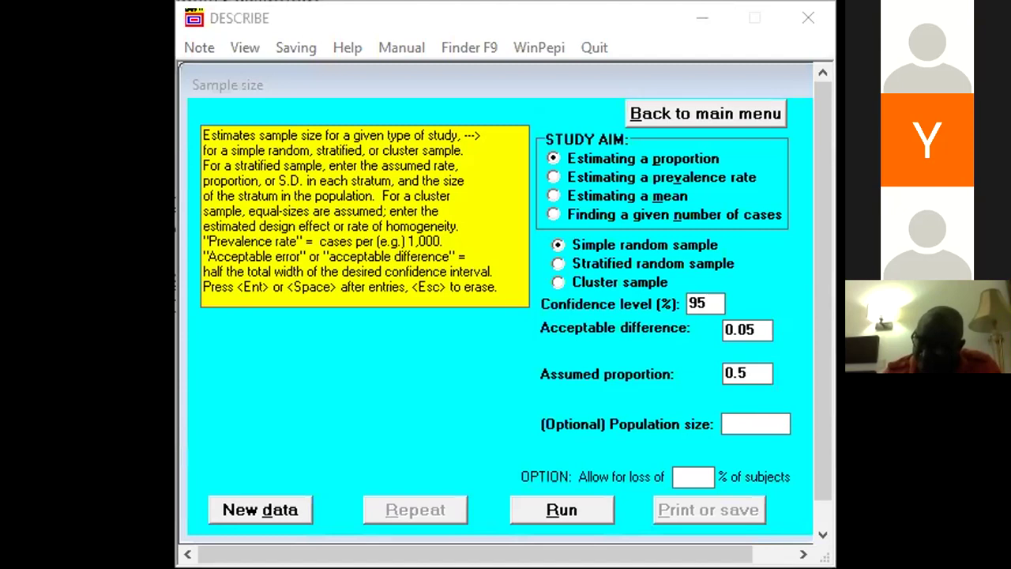
pyautogui.click(728, 417)
pyautogui.write('200')
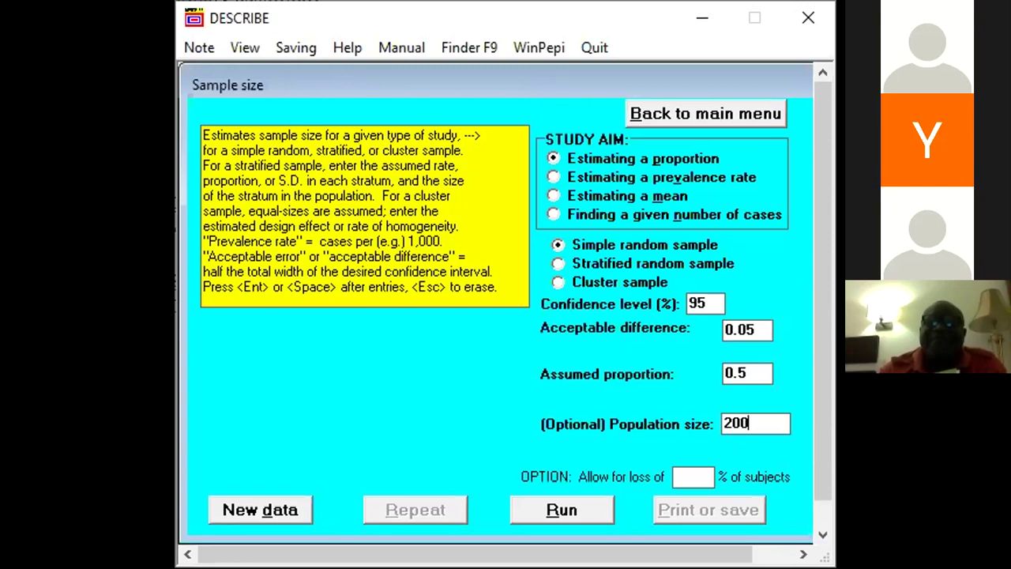
pyautogui.click(567, 504)
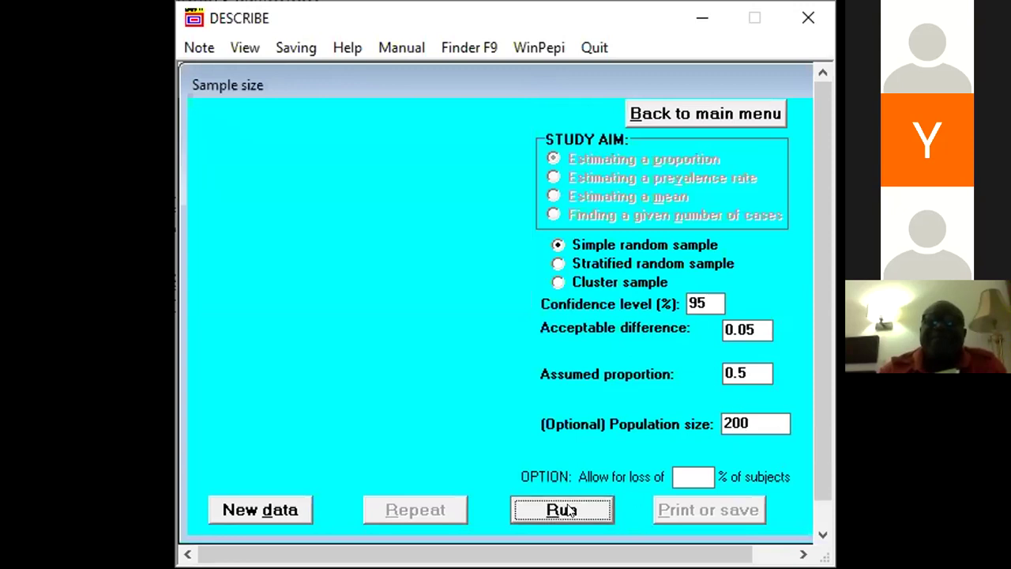
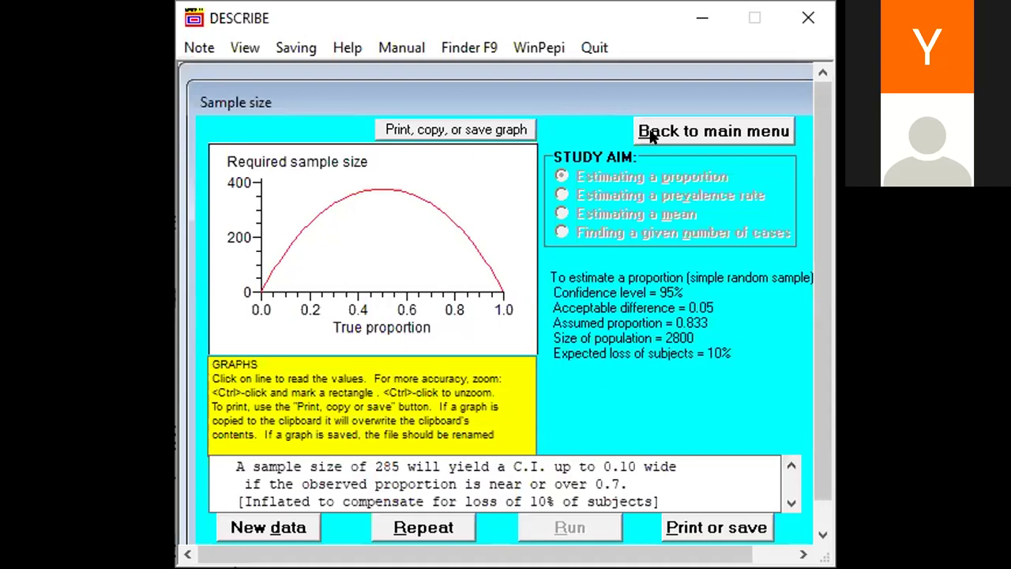
# Return to the inputs, change the study aim to estimating a mean, and set the assumed population S.D. to 10
pyautogui.click(424, 527)
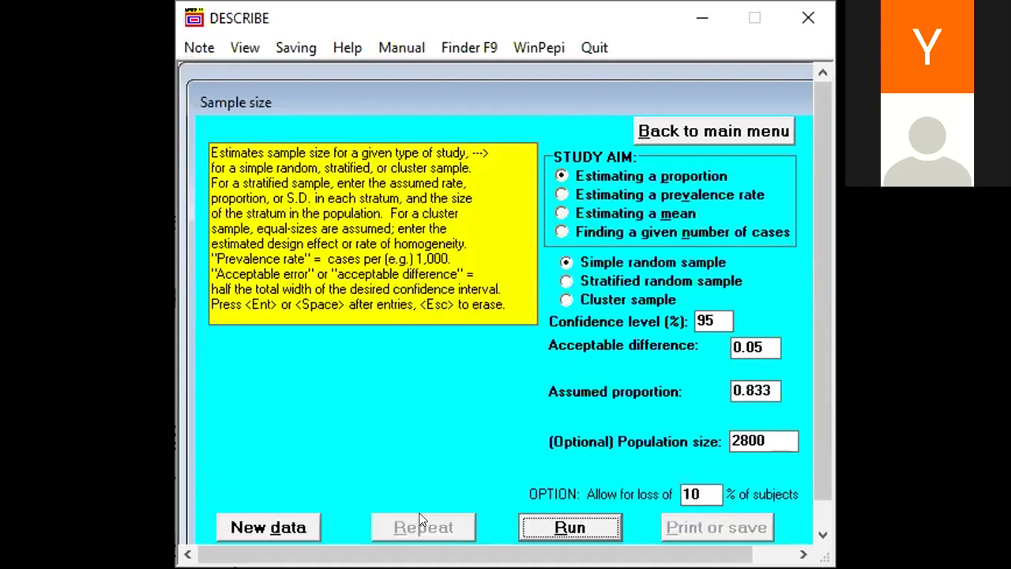
pyautogui.click(596, 206)
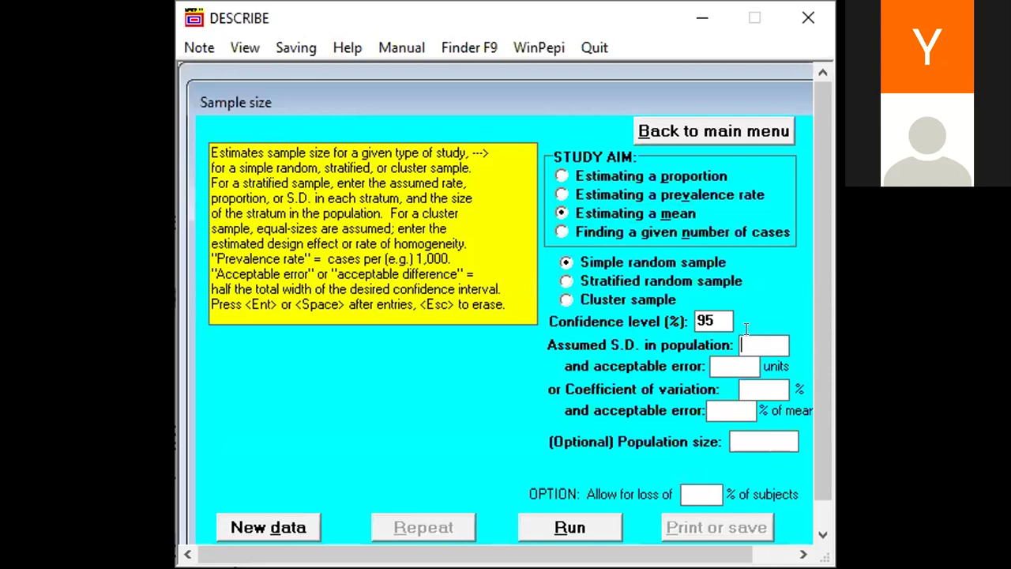
pyautogui.write('10')
# Set the acceptable error to 3.5 units and run the sample size calculation for the mean
pyautogui.click(727, 365)
pyautogui.write('0.5')
pyautogui.press('BackSpace')
pyautogui.write('3')
pyautogui.press('BackSpace')
pyautogui.press('BackSpace')
pyautogui.press('BackSpace')
pyautogui.write('3.5')
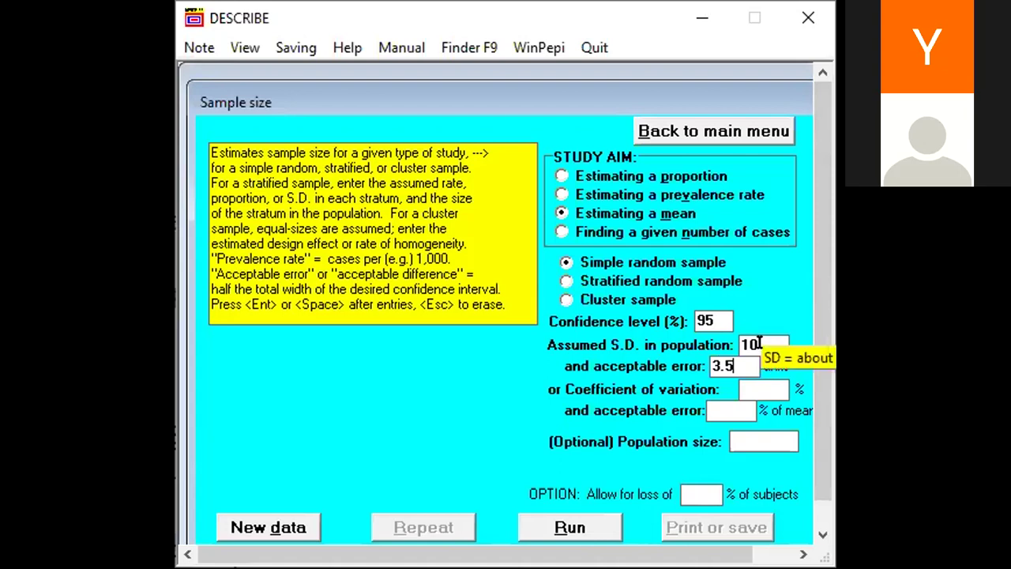
pyautogui.press('Return')
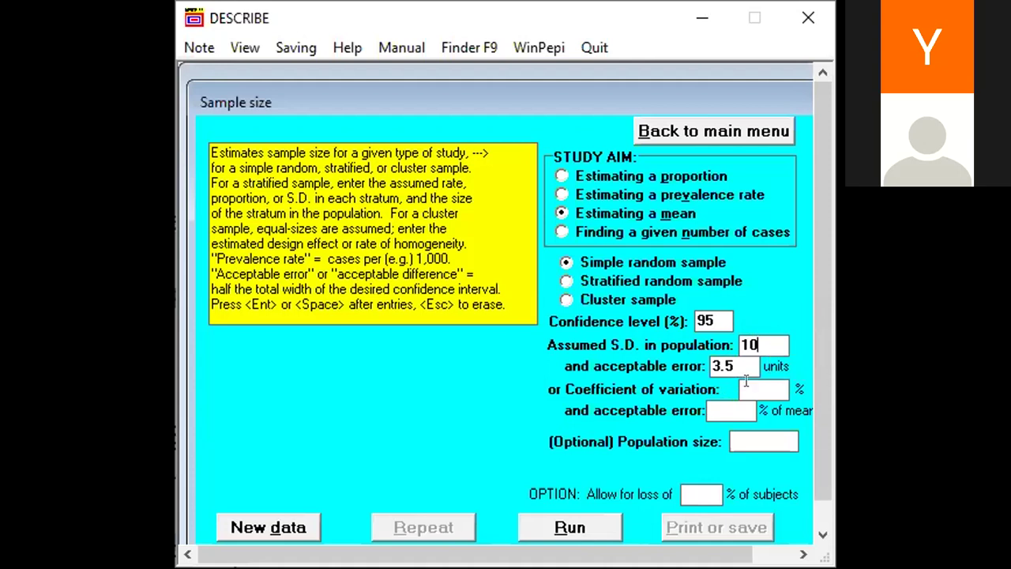
pyautogui.press('Return')
pyautogui.press('Return')
pyautogui.click(565, 528)
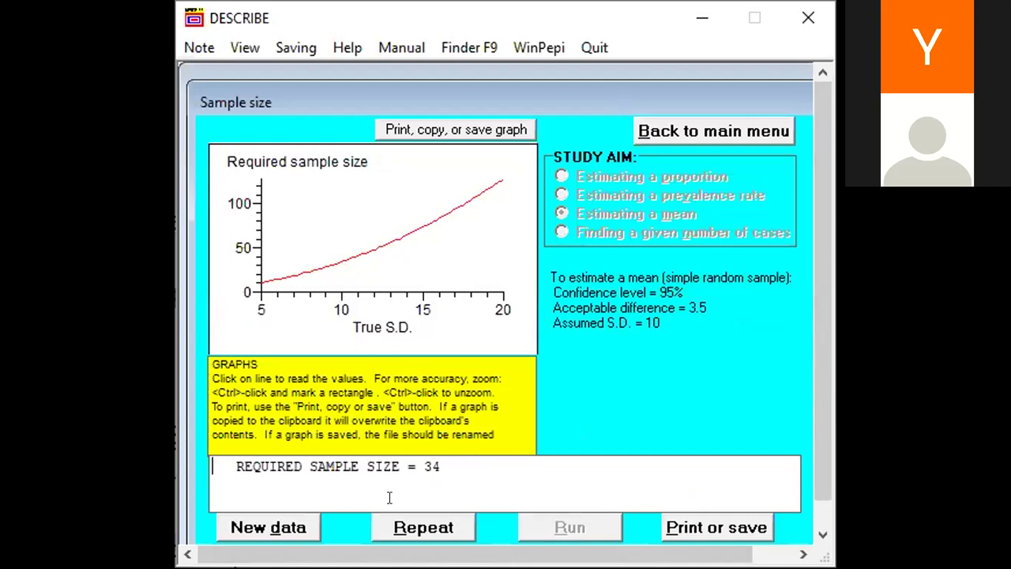
# Repeat the mean calculation with the acceptable error set to 0.05 units
pyautogui.click(419, 533)
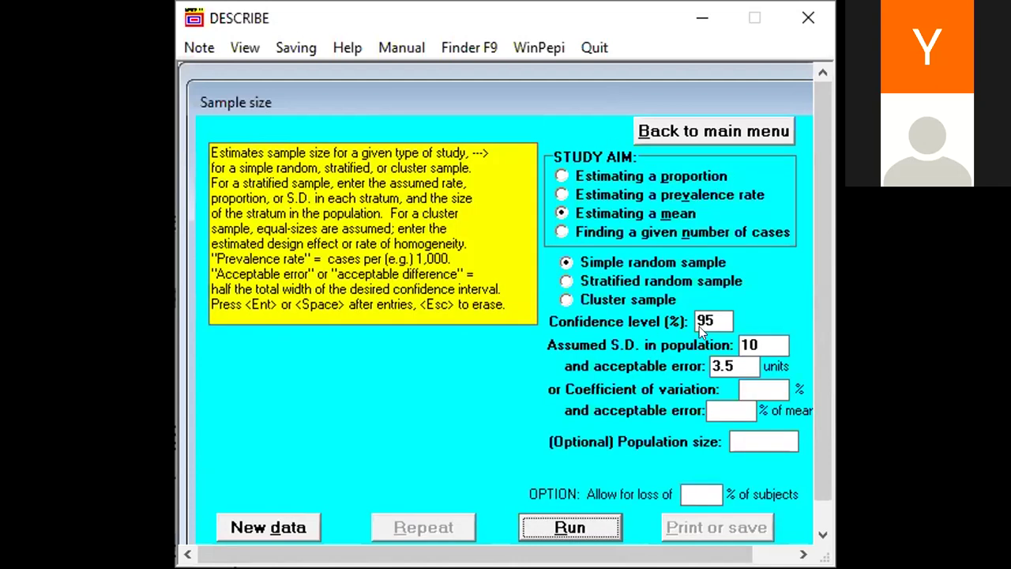
pyautogui.click(730, 358)
pyautogui.press('BackSpace')
pyautogui.press('BackSpace')
pyautogui.press('BackSpace')
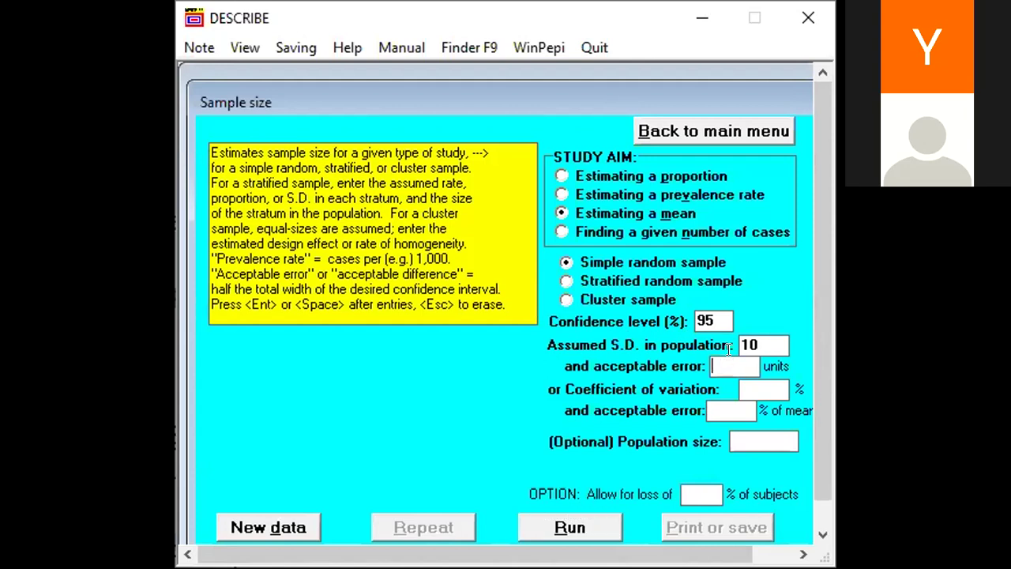
pyautogui.write('0.05')
pyautogui.click(575, 529)
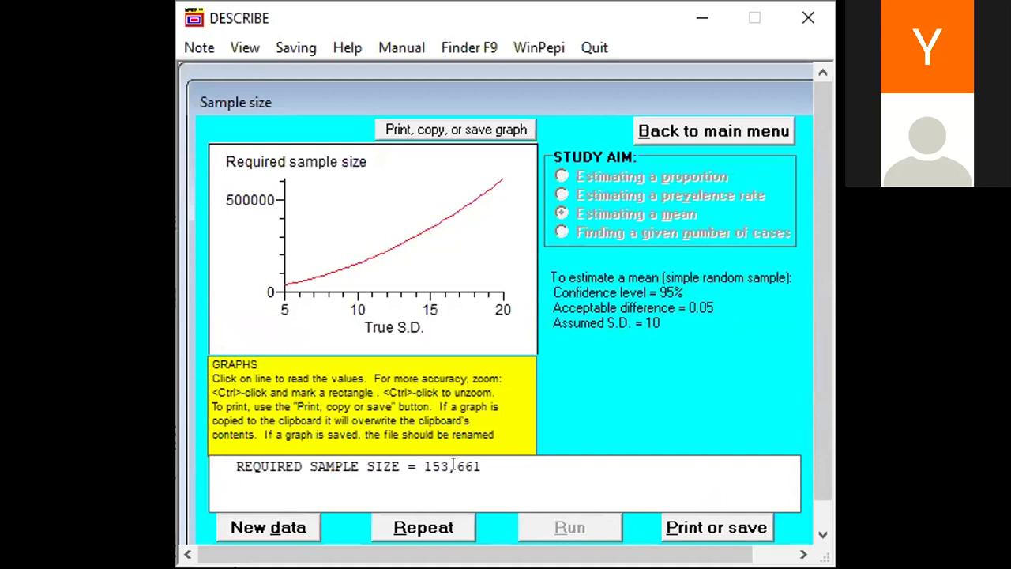
# Return to the inputs and clear the assumed population S.D. and its acceptable error in units
pyautogui.click(419, 529)
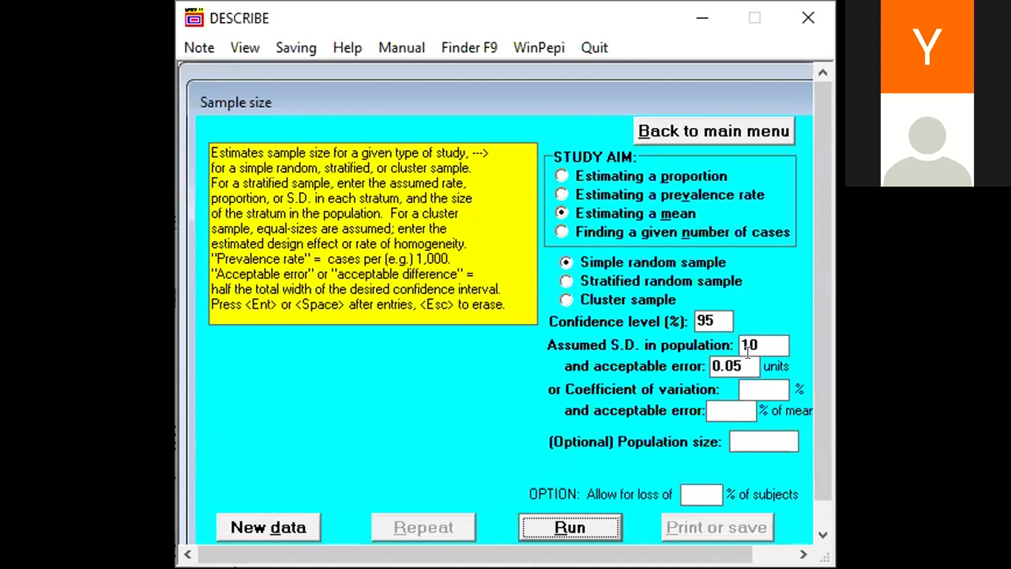
pyautogui.moveTo(759, 330)
pyautogui.click(760, 332)
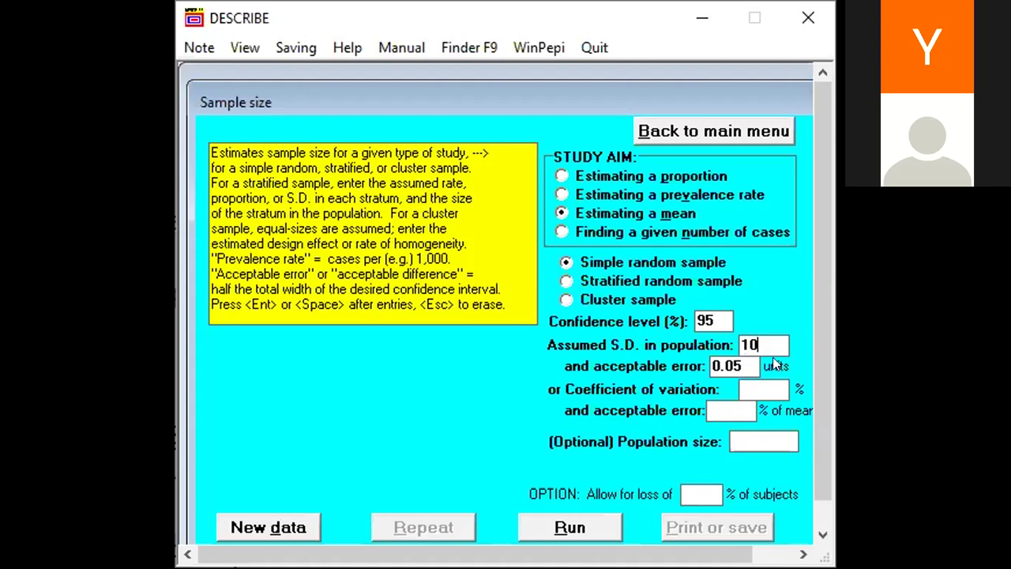
pyautogui.press('Return')
pyautogui.press('Return')
pyautogui.hotkey('shift', 'Tab')
pyautogui.press('BackSpace')
pyautogui.press('BackSpace')
pyautogui.press('BackSpace')
pyautogui.press('BackSpace')
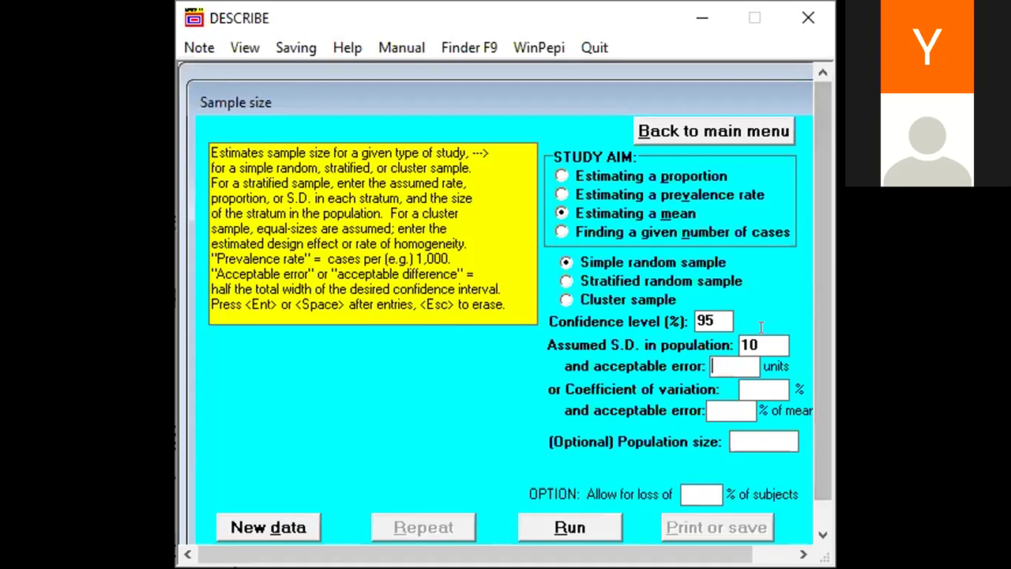
pyautogui.hotkey('shift', 'Tab')
pyautogui.press('BackSpace')
pyautogui.press('BackSpace')
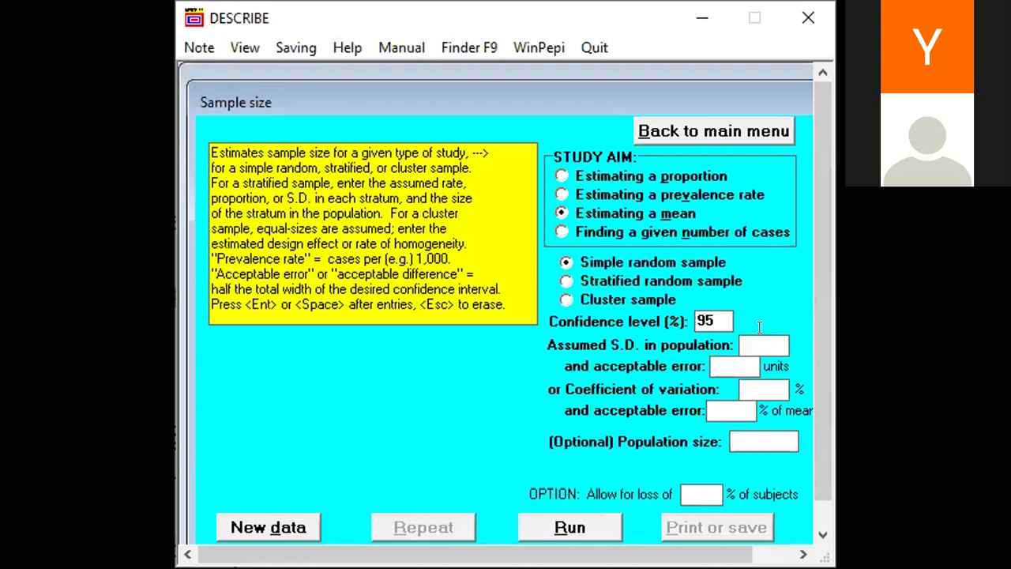
# Set the coefficient of variation to 25% with an acceptable error of 5% of the mean, and run the calculation
pyautogui.click(761, 387)
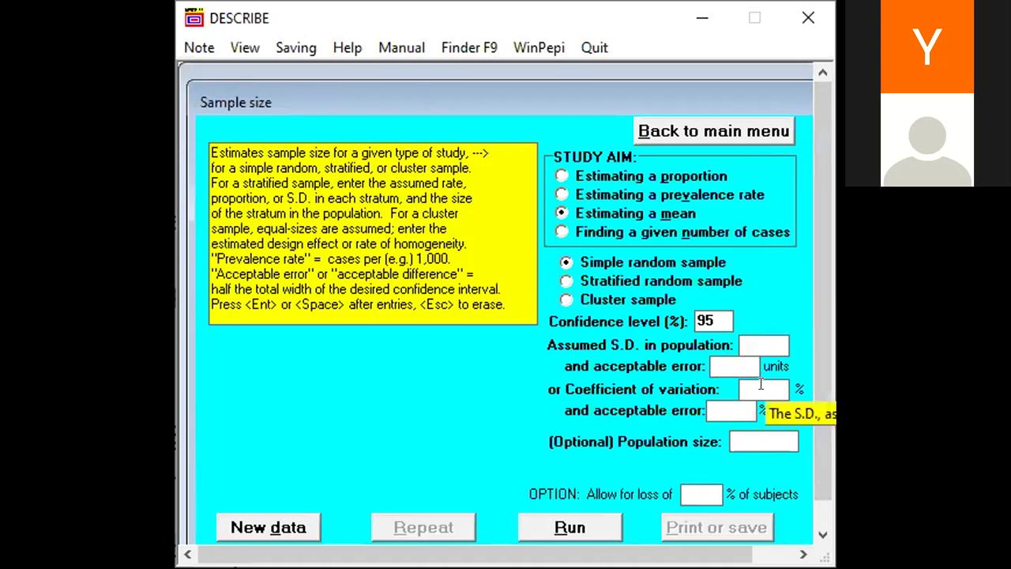
pyautogui.write('25')
pyautogui.press('Return')
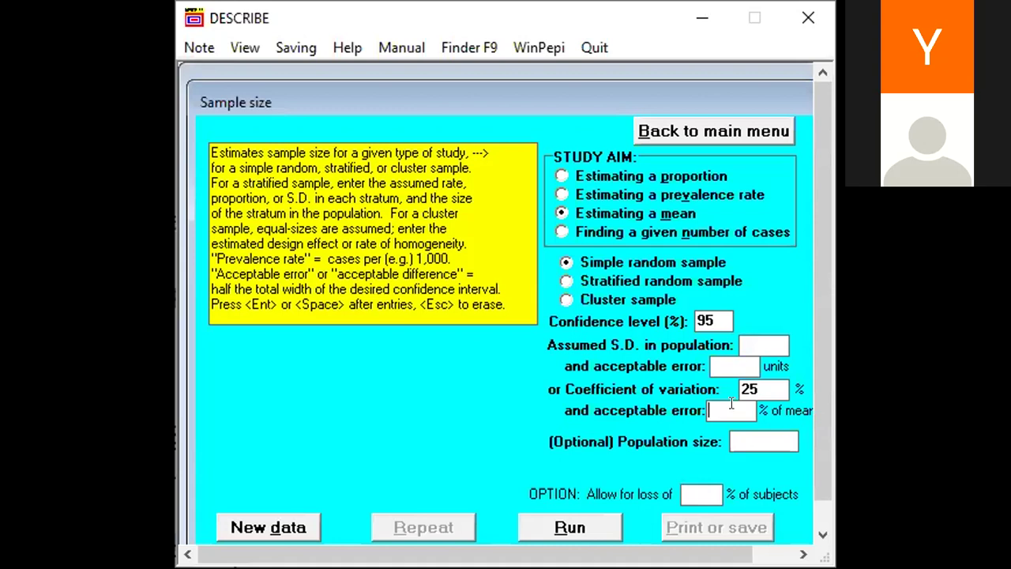
pyautogui.write('5')
pyautogui.click(586, 522)
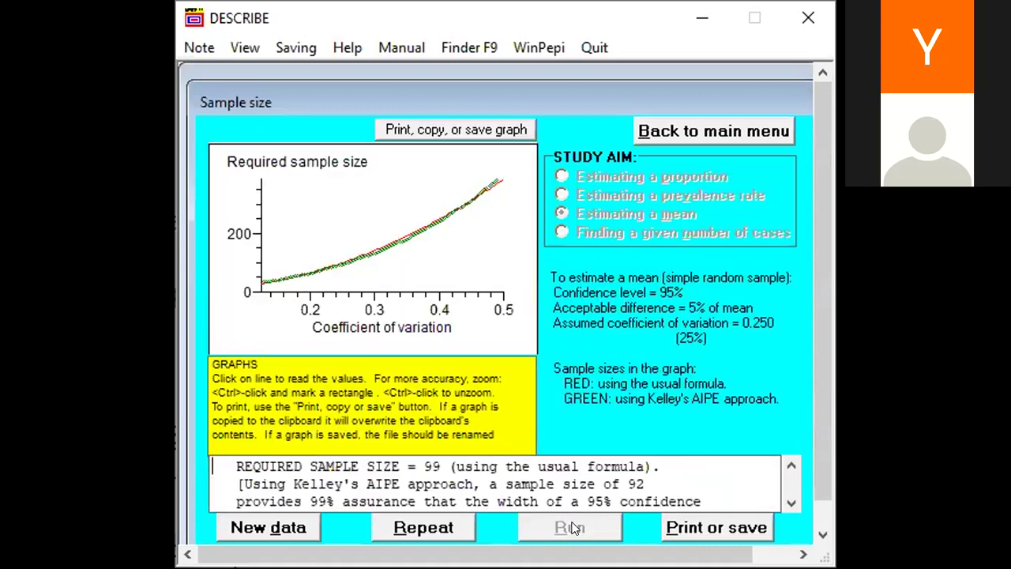
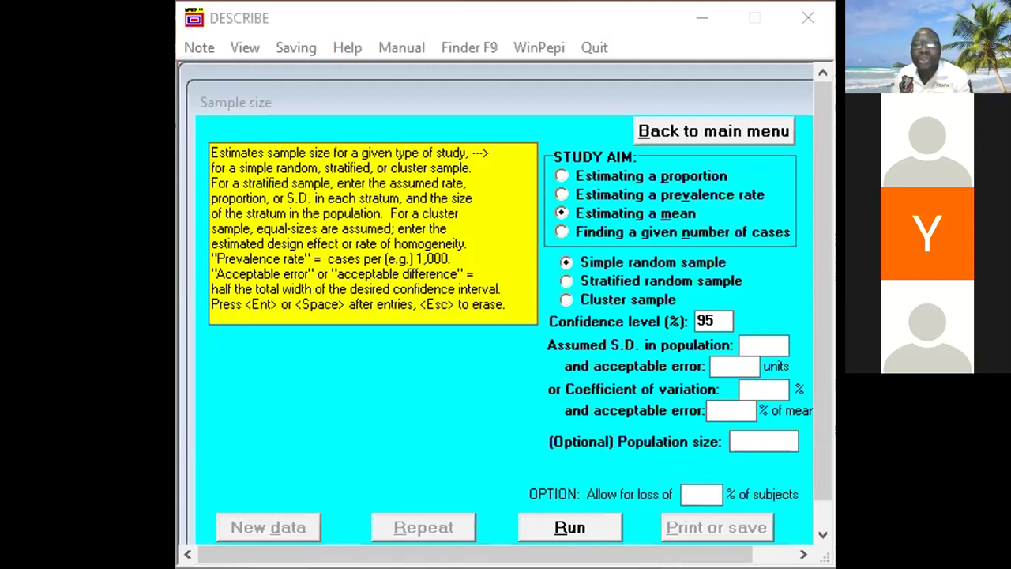
# Switch to the slide show and display the slide on sample size for independent (non-paired) samples studies
pyautogui.click(751, 329)
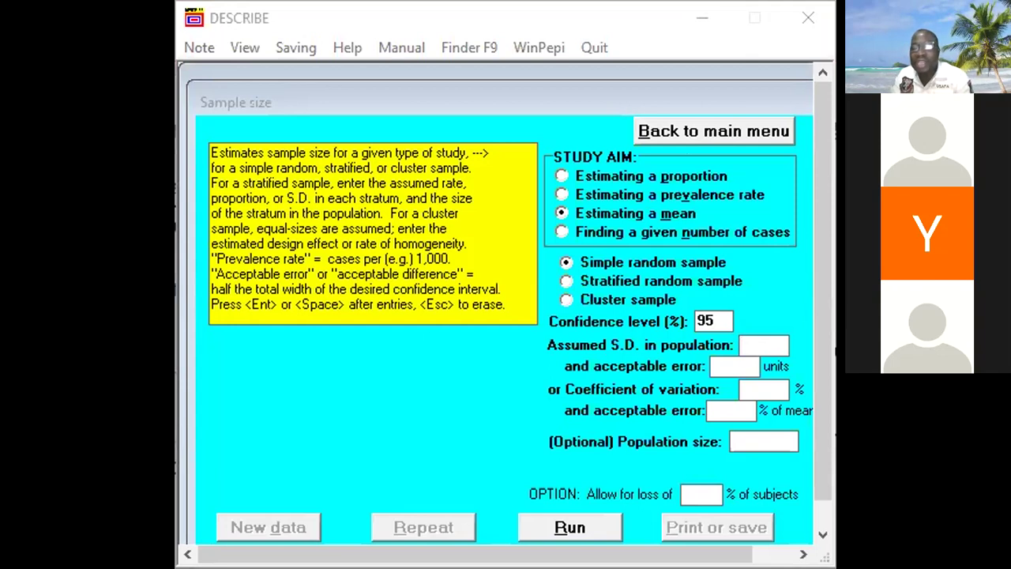
pyautogui.hotkey('alt', 'Tab')
pyautogui.hotkey('alt', 'Tab')
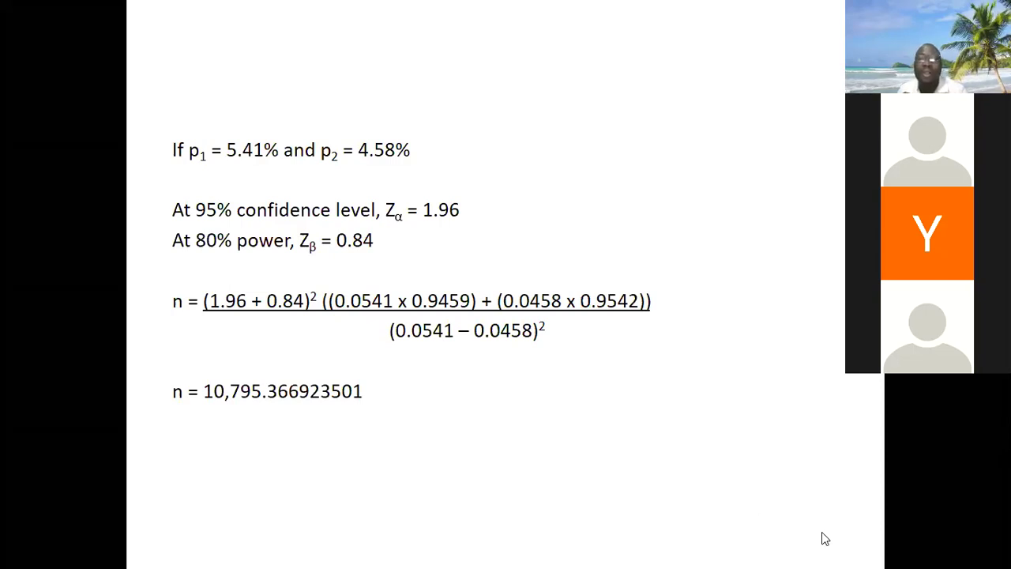
pyautogui.click(720, 486)
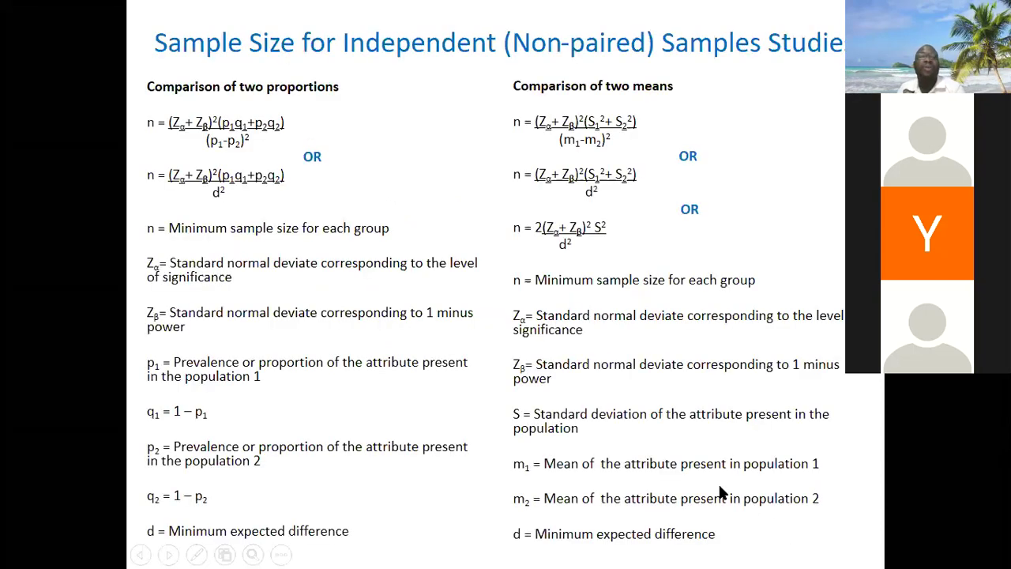
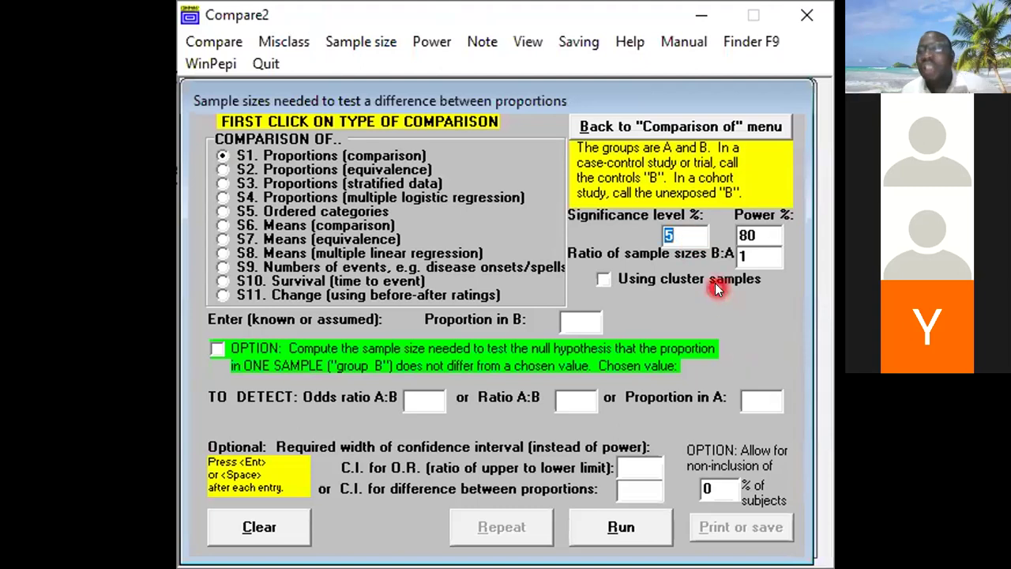
# In Compare2's S1 Proportions (comparison) sample size form, set the proportion in B to 0.0541
pyautogui.moveTo(715, 288)
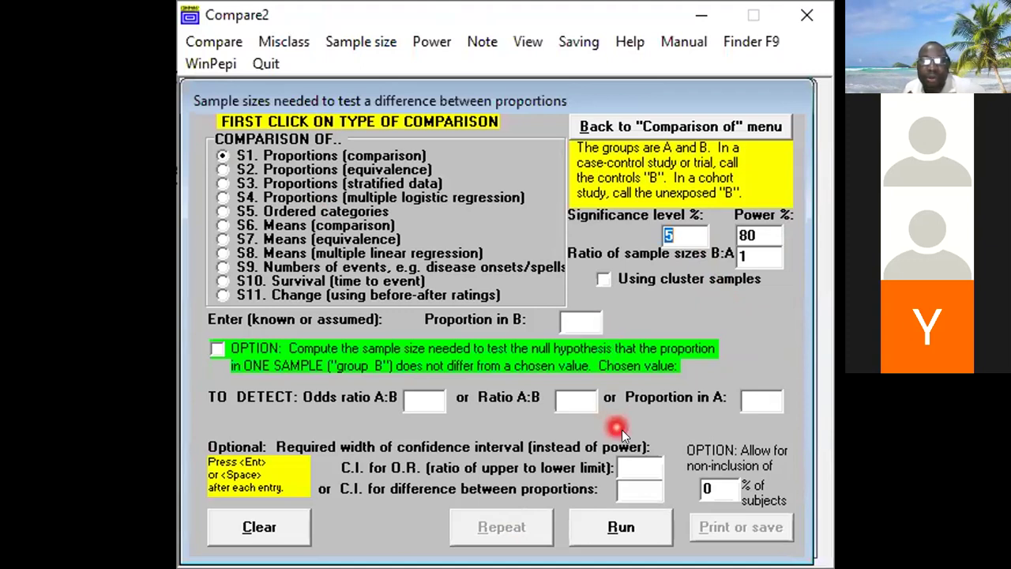
pyautogui.click(577, 316)
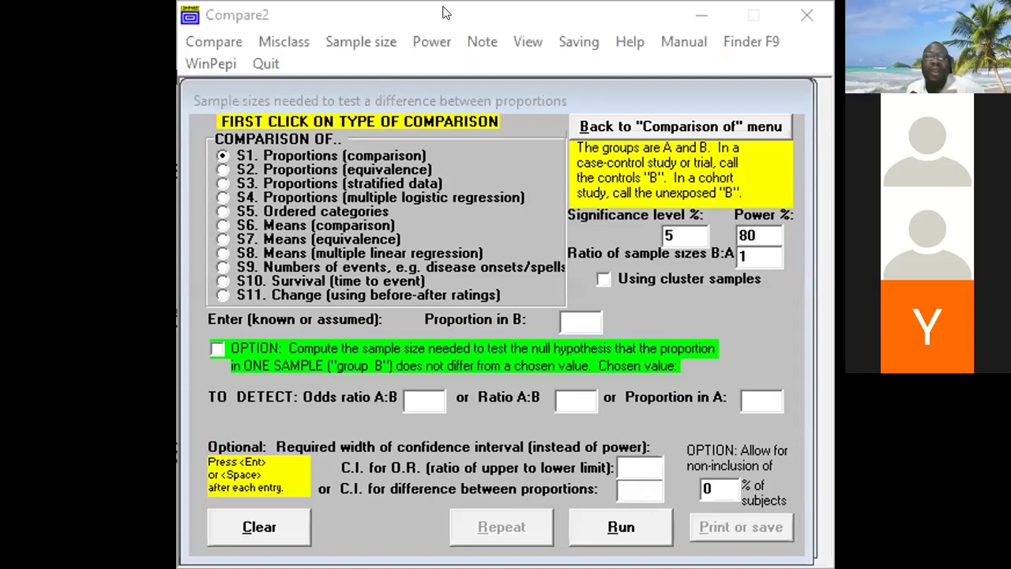
pyautogui.click(444, 14)
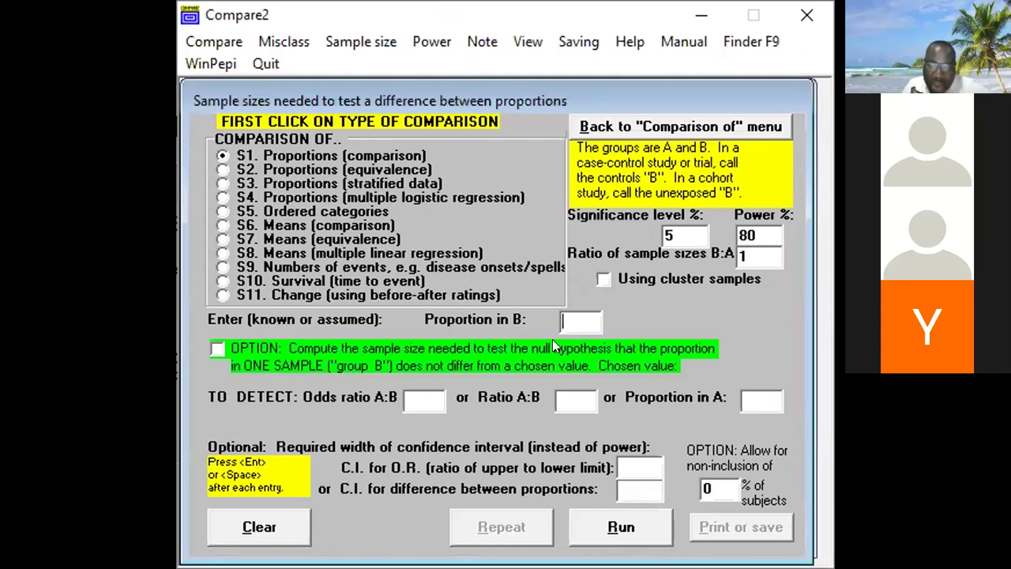
pyautogui.write('0.541')
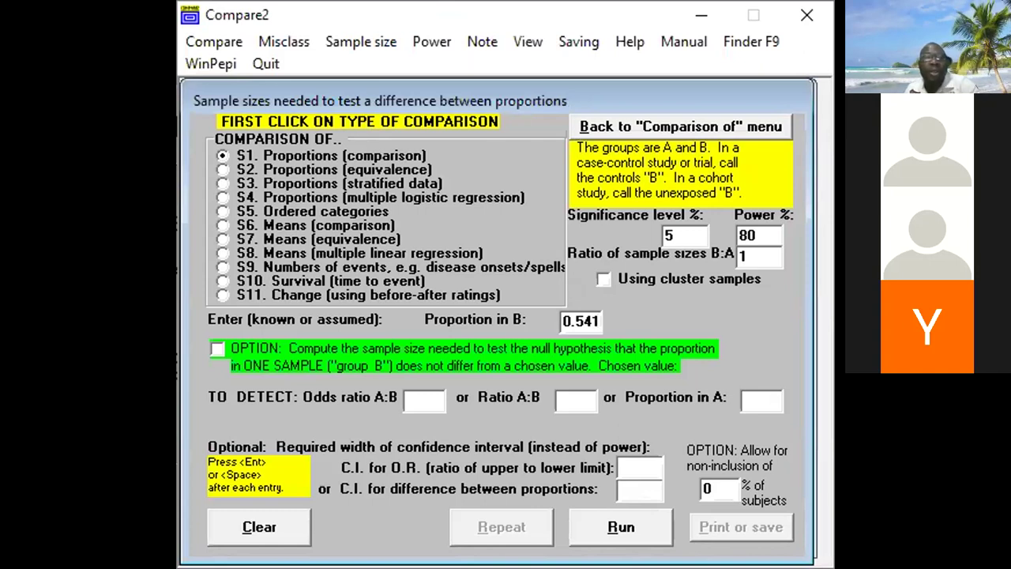
pyautogui.press('BackSpace')
pyautogui.press('BackSpace')
pyautogui.press('BackSpace')
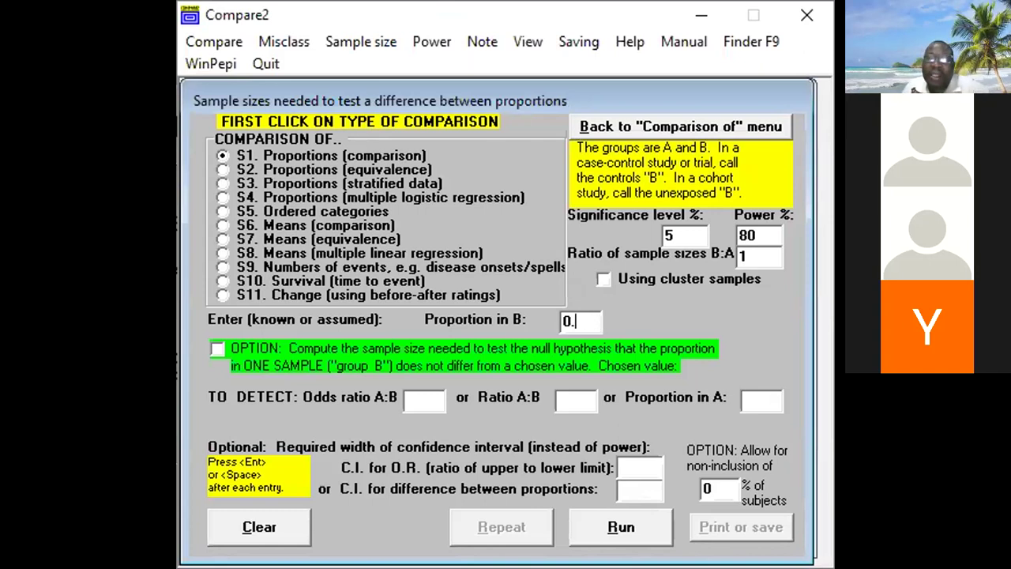
pyautogui.write('0541')
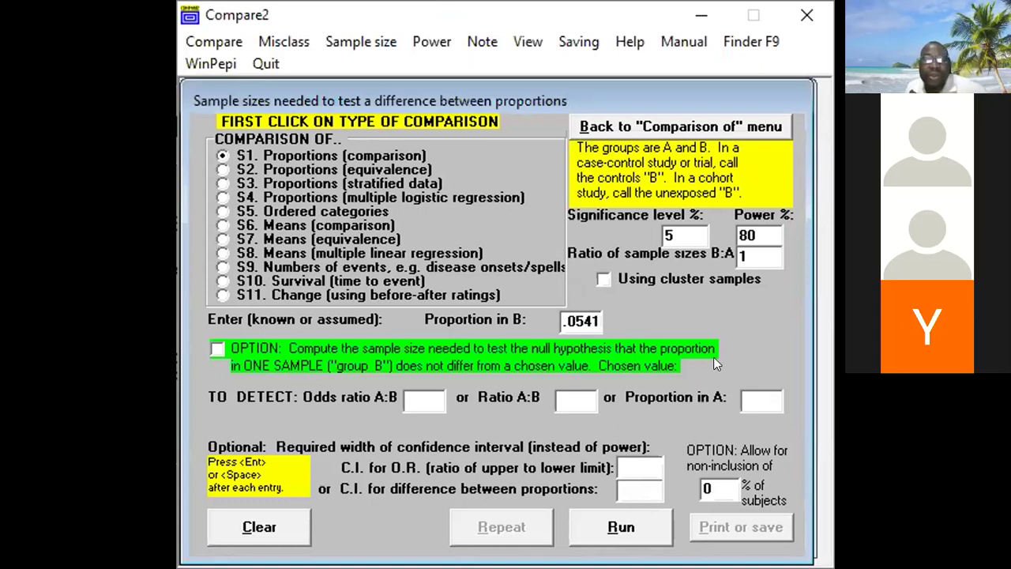
# Set the proportion in A to 0.0458, run the sample size calculation, and dismiss the results file message
pyautogui.click(747, 397)
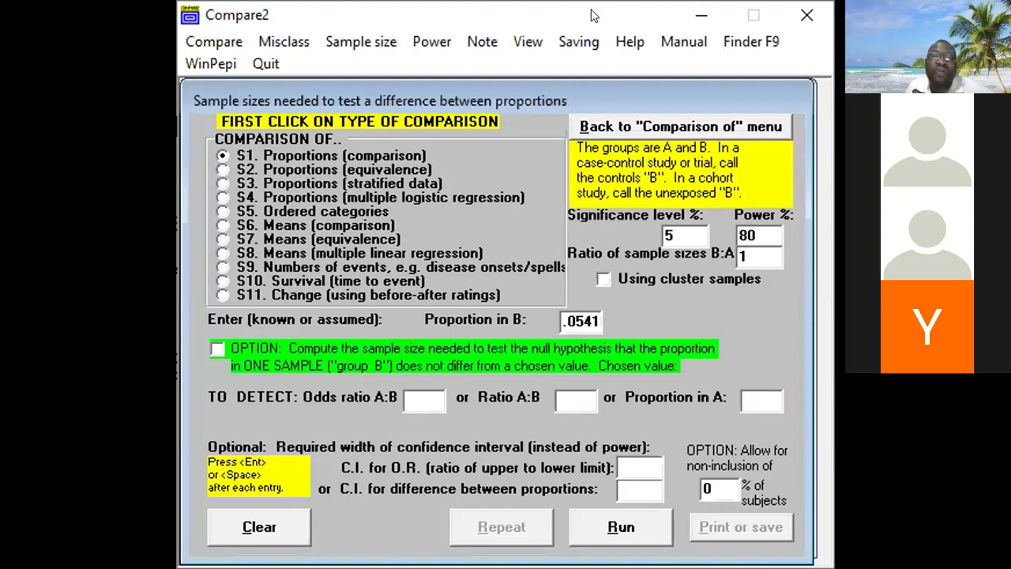
pyautogui.write('0.')
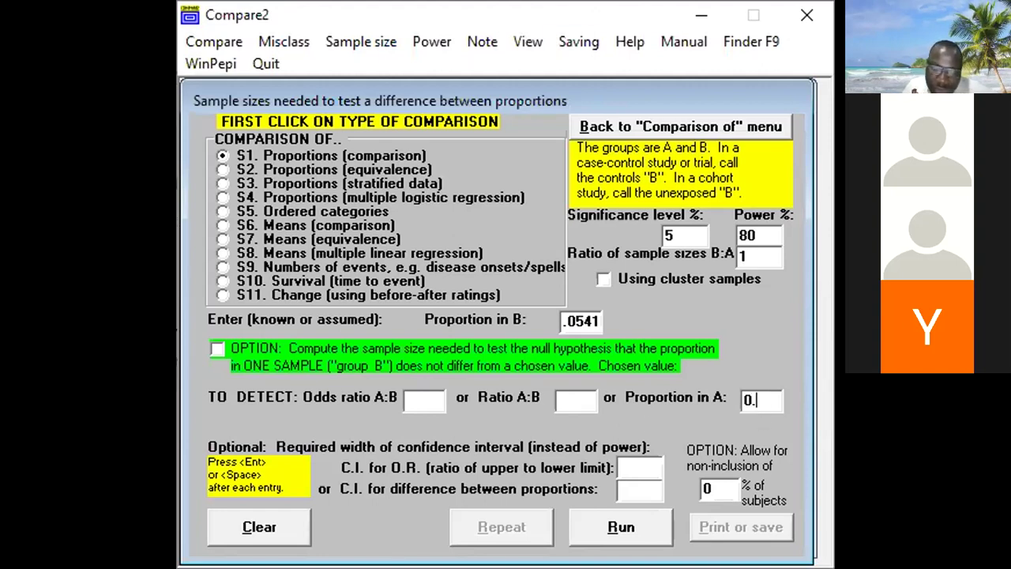
pyautogui.write('0459')
pyautogui.press('BackSpace')
pyautogui.write('8')
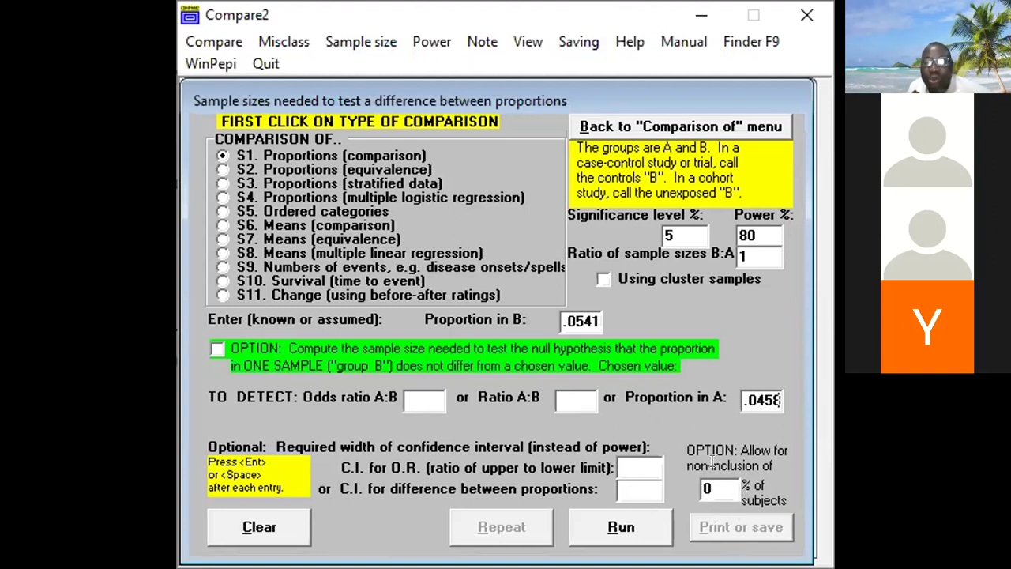
pyautogui.click(620, 527)
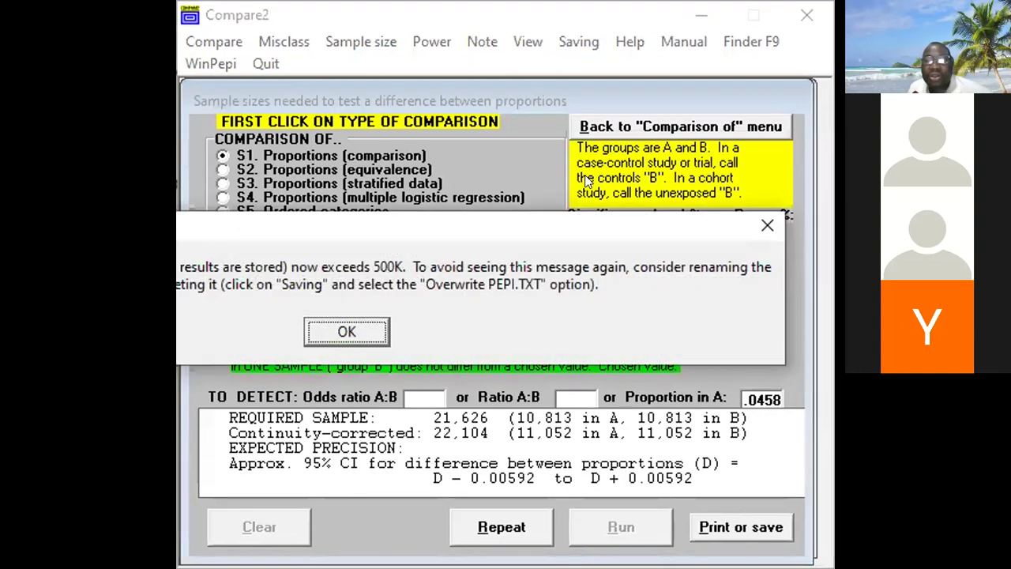
pyautogui.click(347, 332)
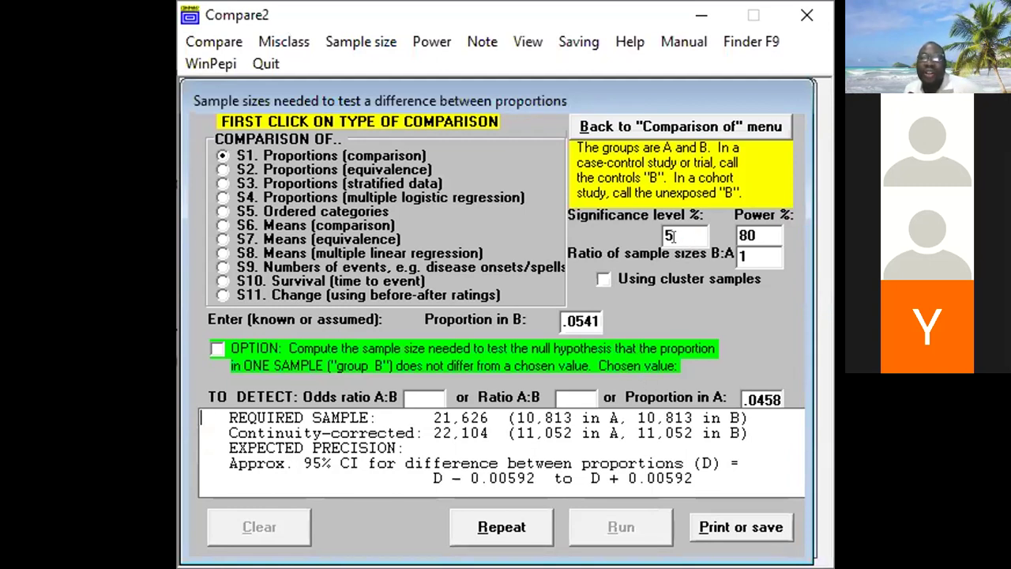
# Return to the main menu, reopen a blank sample size form, and choose S1 Proportions (comparison)
pyautogui.moveTo(672, 236)
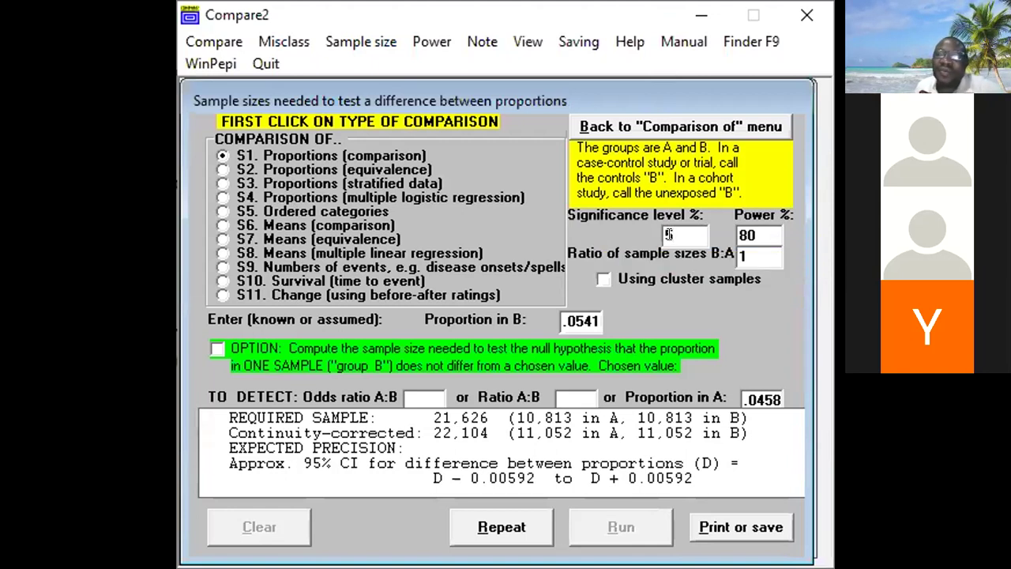
pyautogui.write('5')
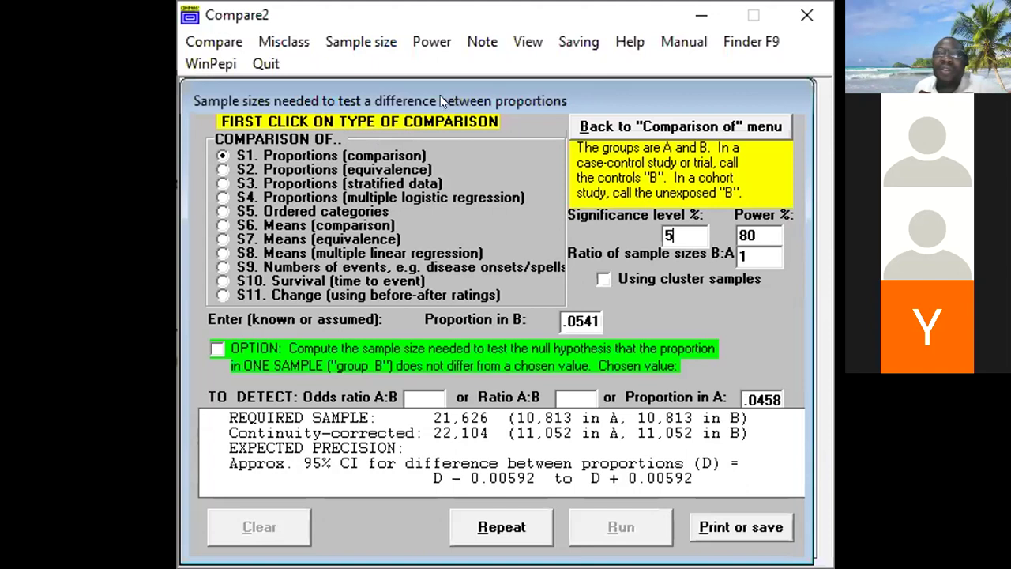
pyautogui.click(346, 46)
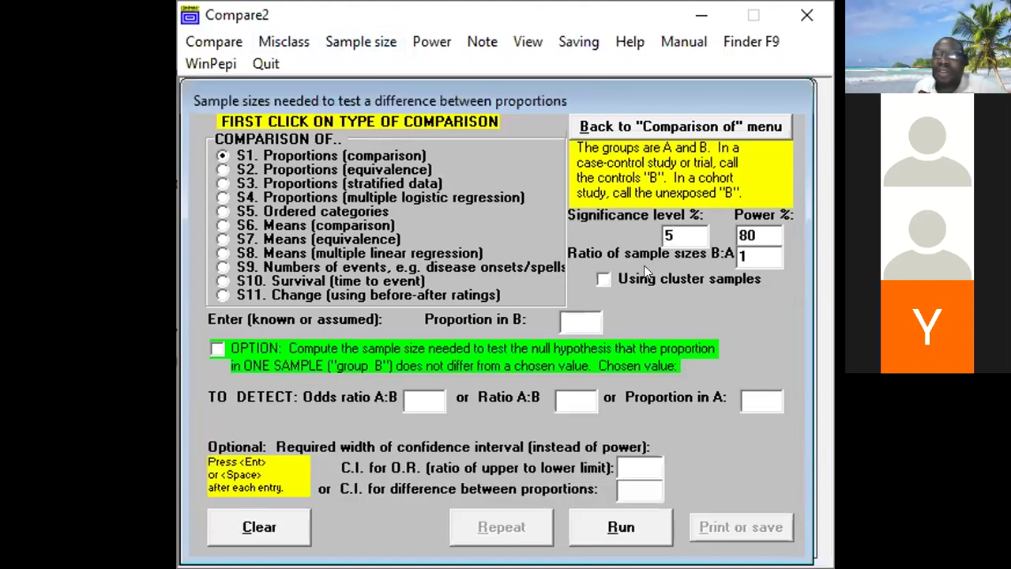
pyautogui.click(677, 123)
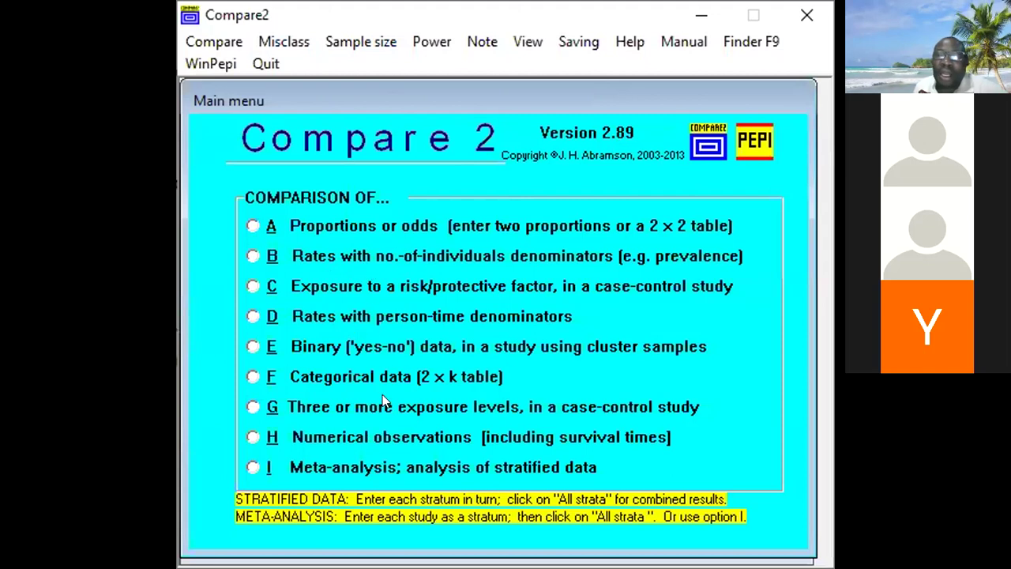
pyautogui.click(361, 41)
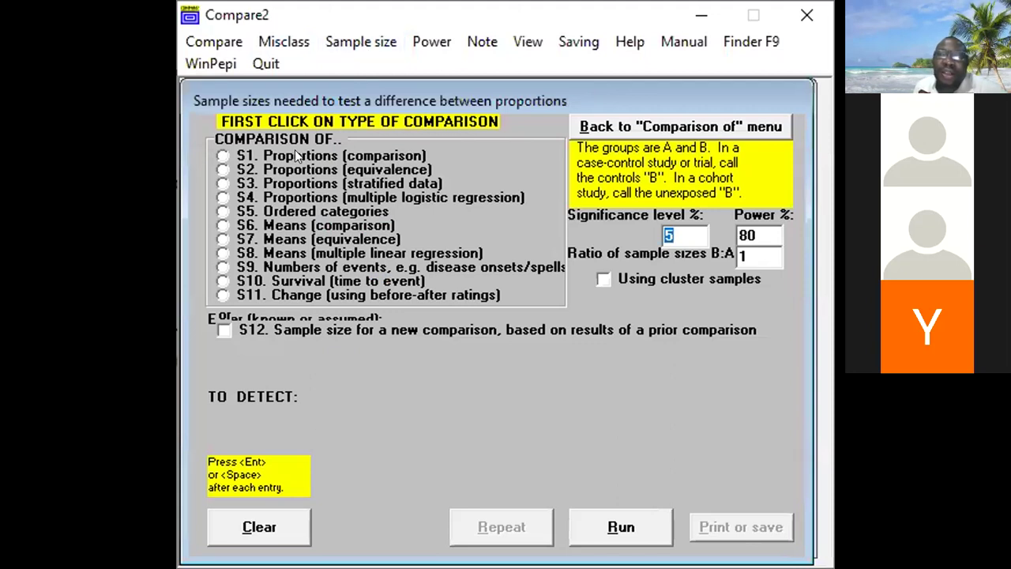
pyautogui.click(241, 156)
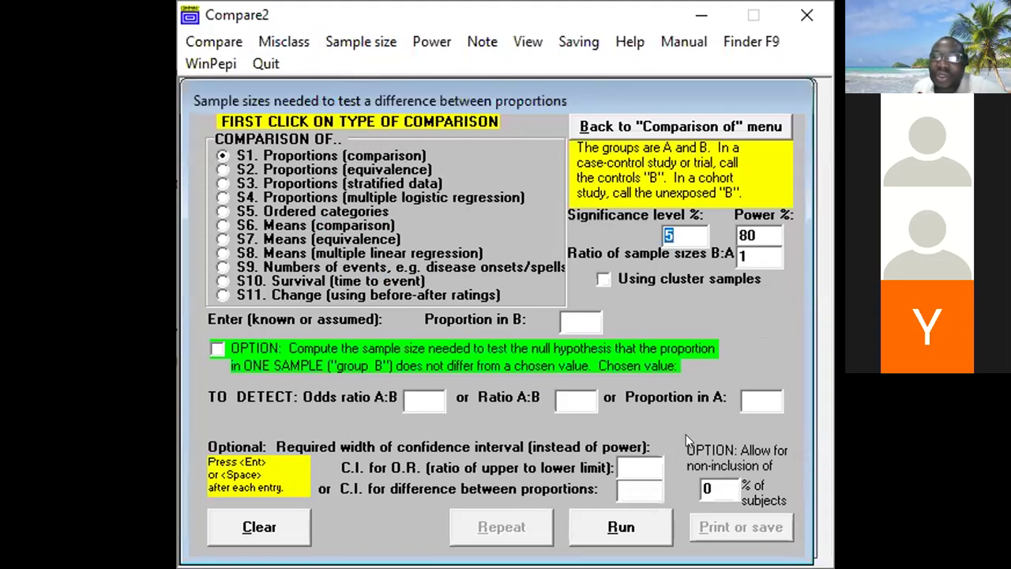
# Set the proportion in B to 0.0278 for the new comparison of proportions
pyautogui.click(580, 311)
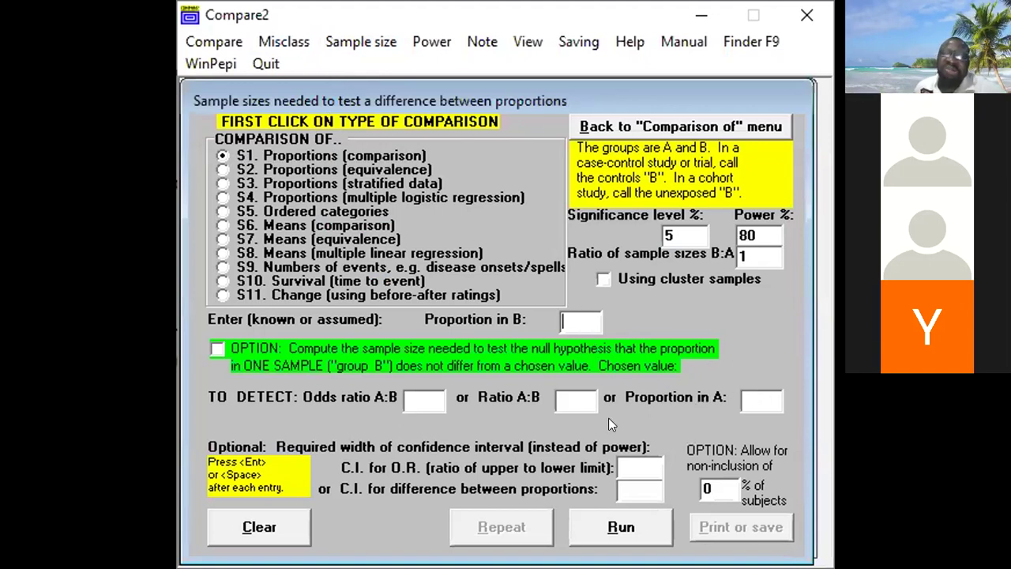
pyautogui.click(754, 403)
pyautogui.click(575, 312)
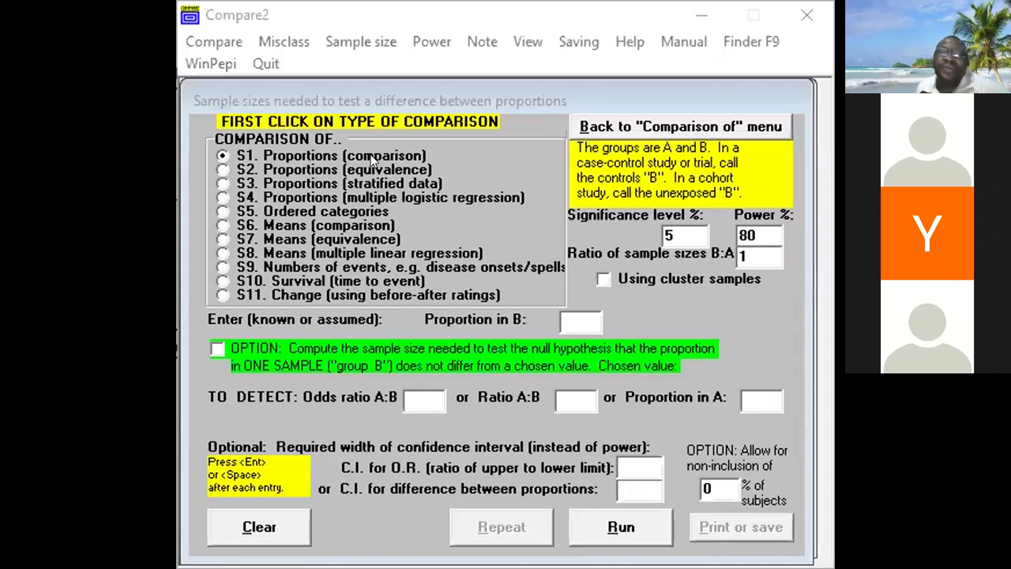
pyautogui.click(577, 311)
pyautogui.write('0.078')
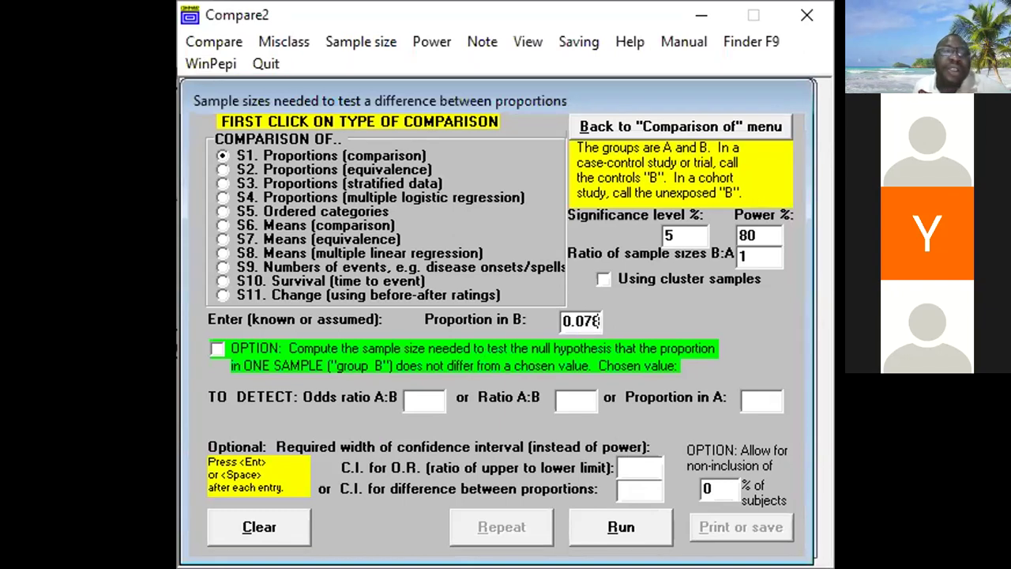
pyautogui.press('BackSpace')
pyautogui.press('BackSpace')
pyautogui.write('27')
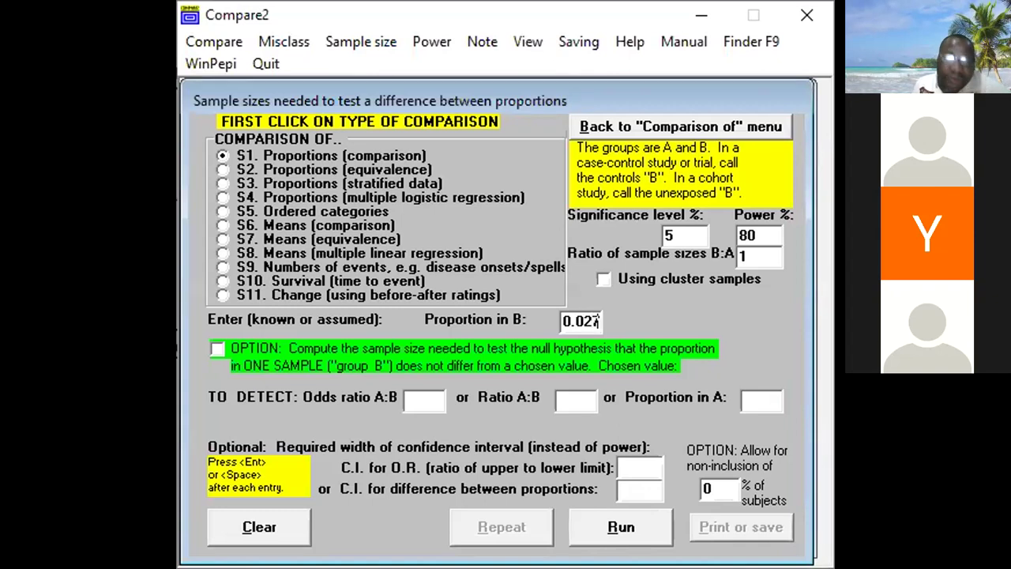
pyautogui.write('8')
# Set the proportion in A to 0.0154 and run the sample size calculation
pyautogui.click(757, 400)
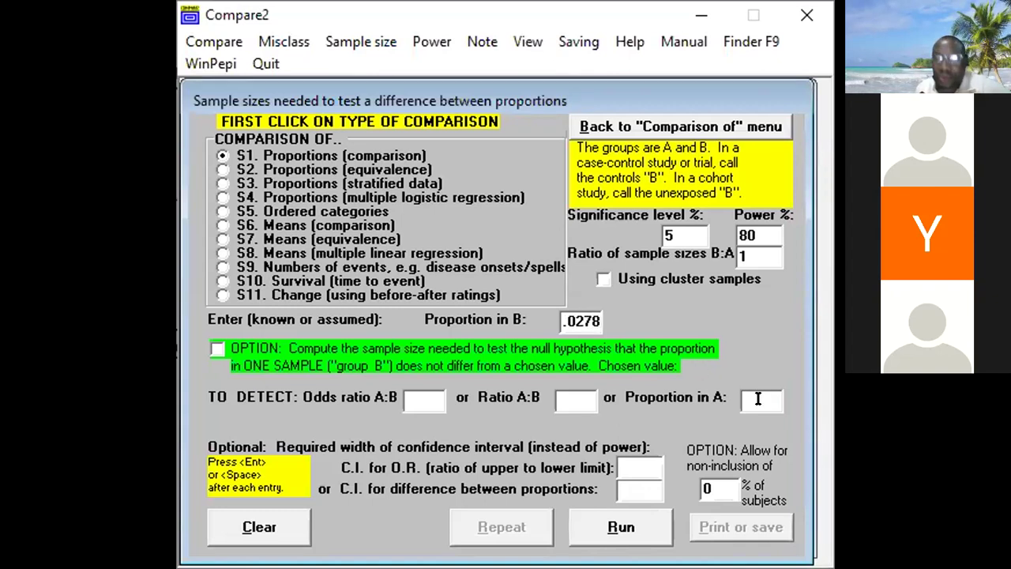
pyautogui.write('0.0')
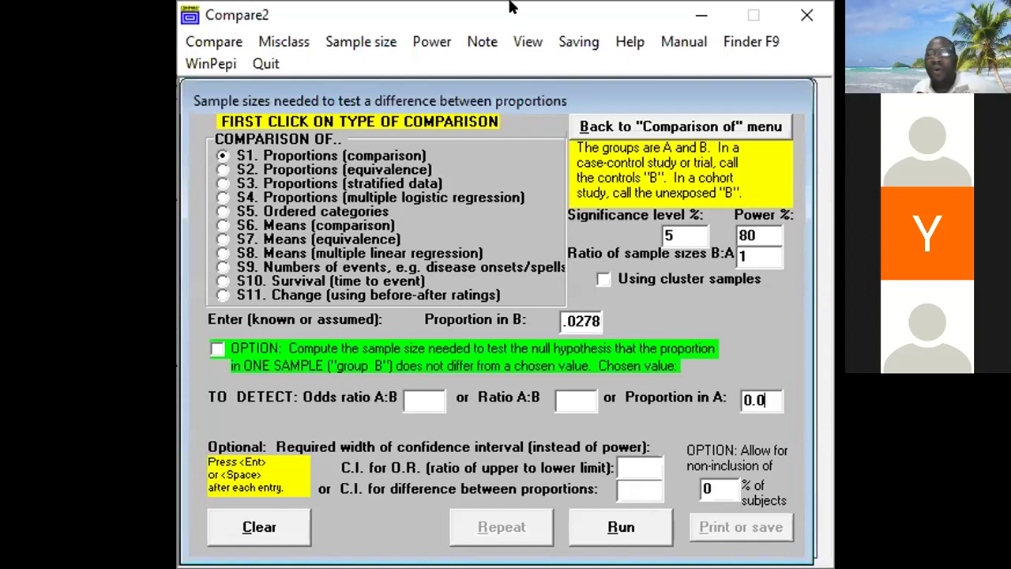
pyautogui.write('154')
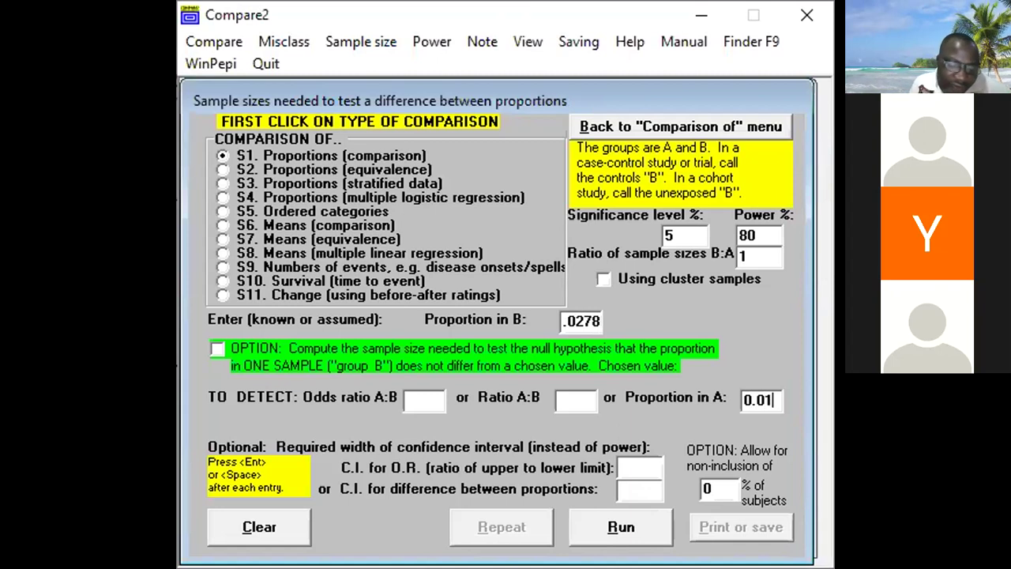
pyautogui.click(610, 527)
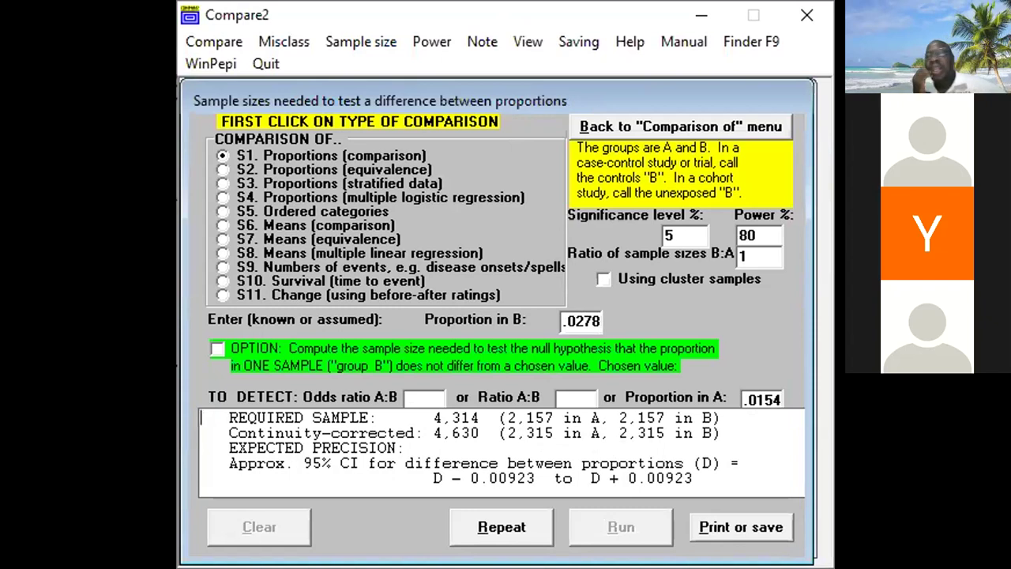
pyautogui.press('Tab')
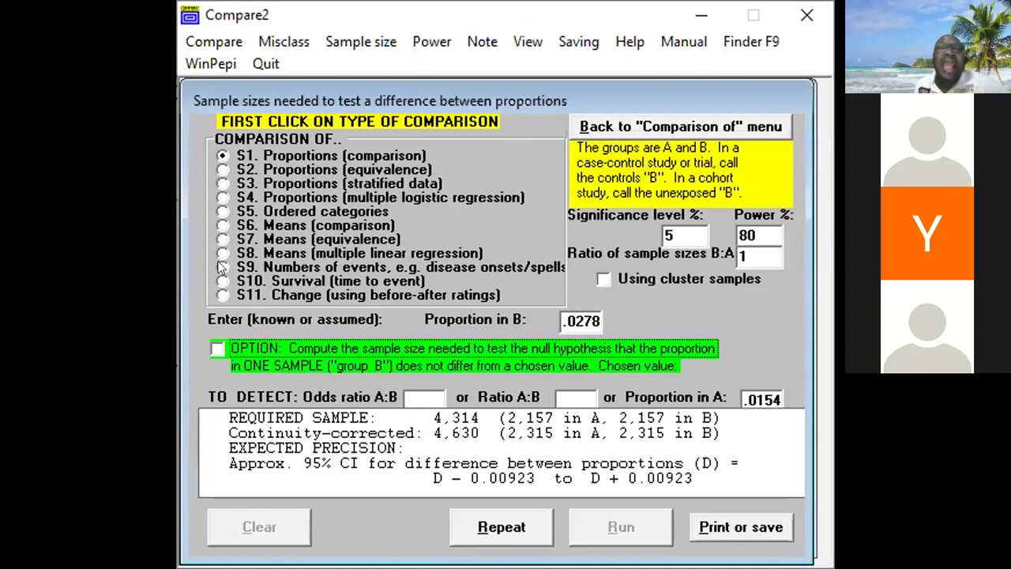
pyautogui.hotkey('alt', 'Tab')
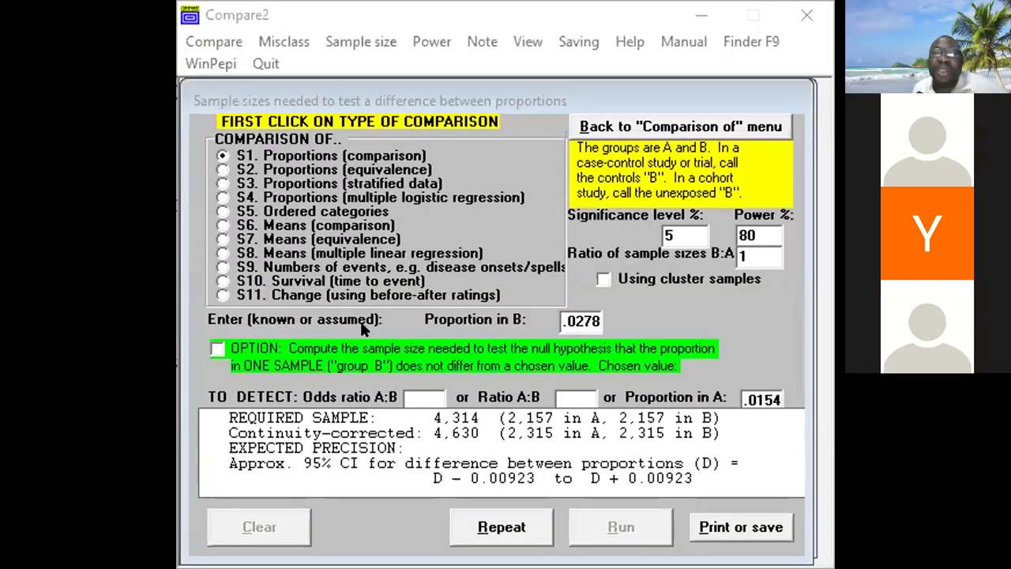
# Switch the comparison type to S6 Means (comparison) and set the pooled variance to 14.45
pyautogui.click(310, 224)
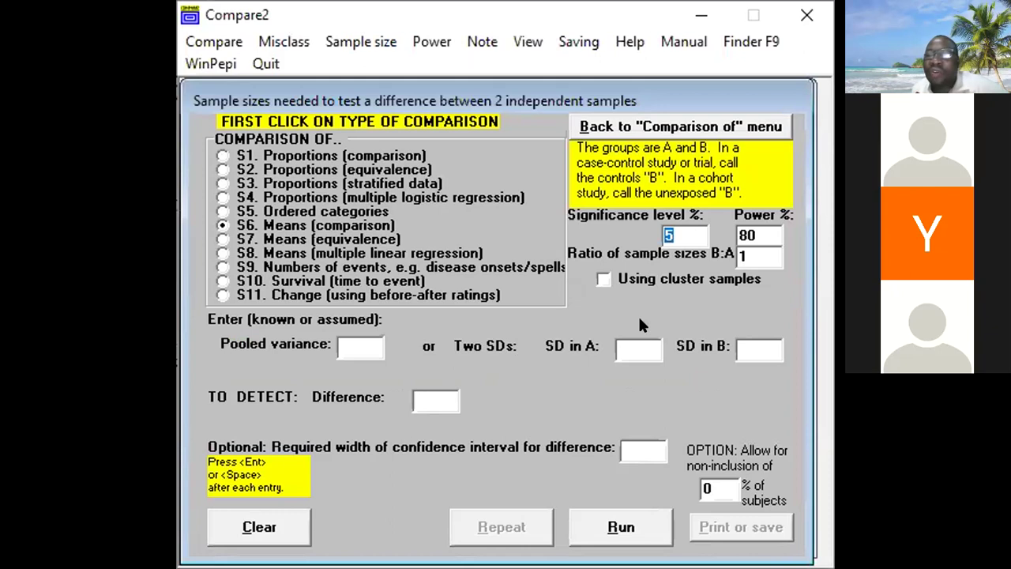
pyautogui.click(673, 235)
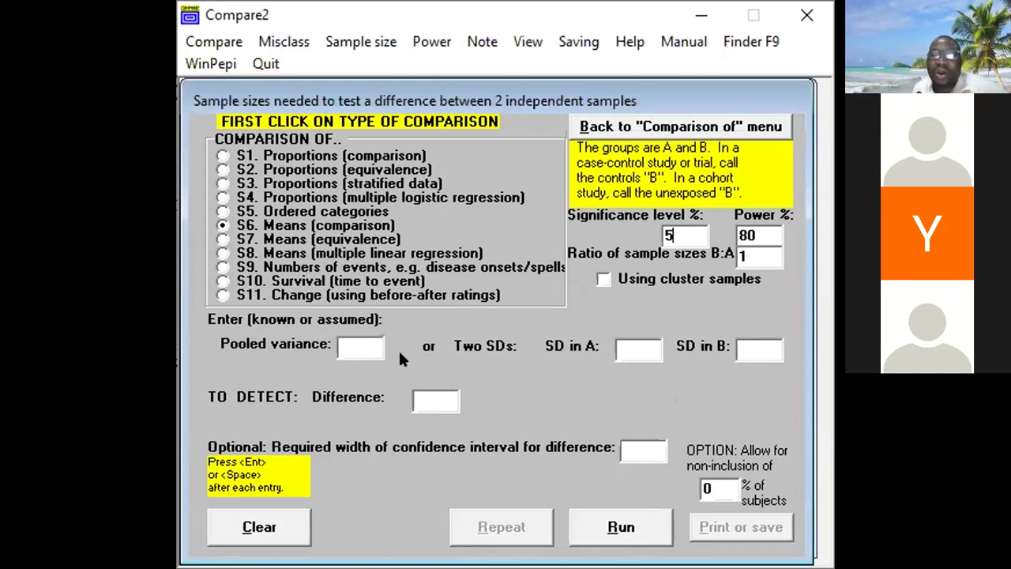
pyautogui.click(353, 344)
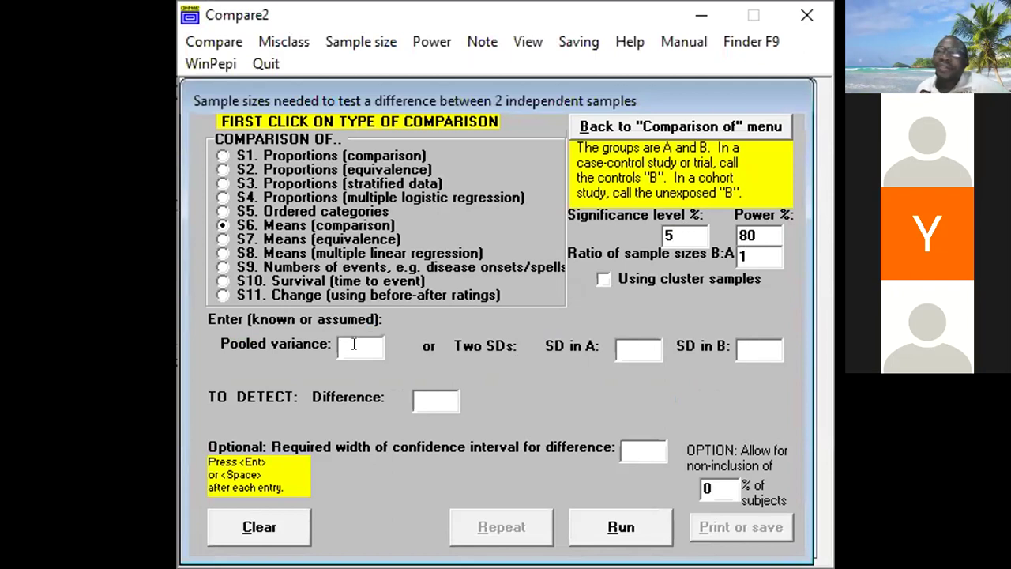
pyautogui.write('1')
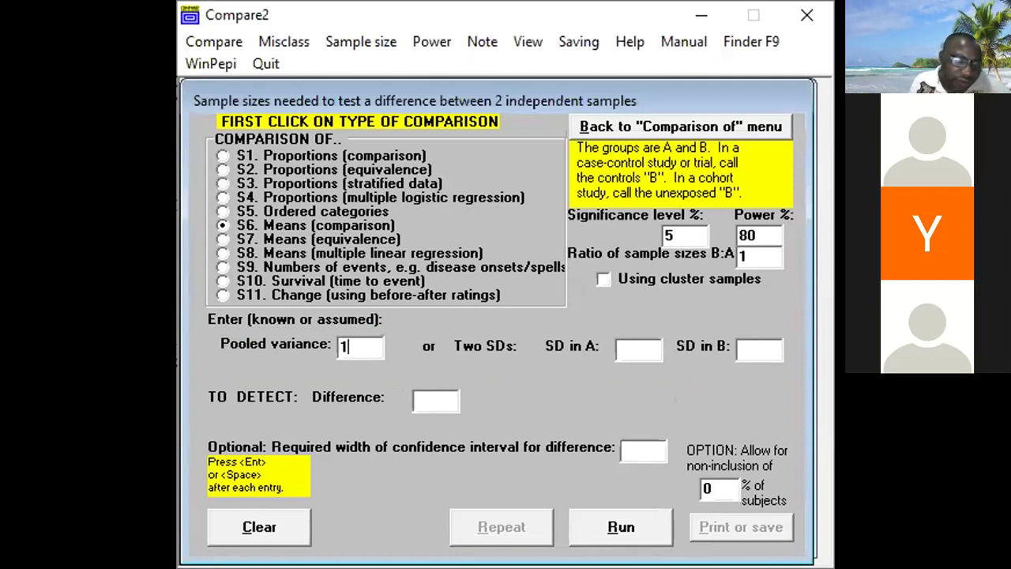
pyautogui.write('4.')
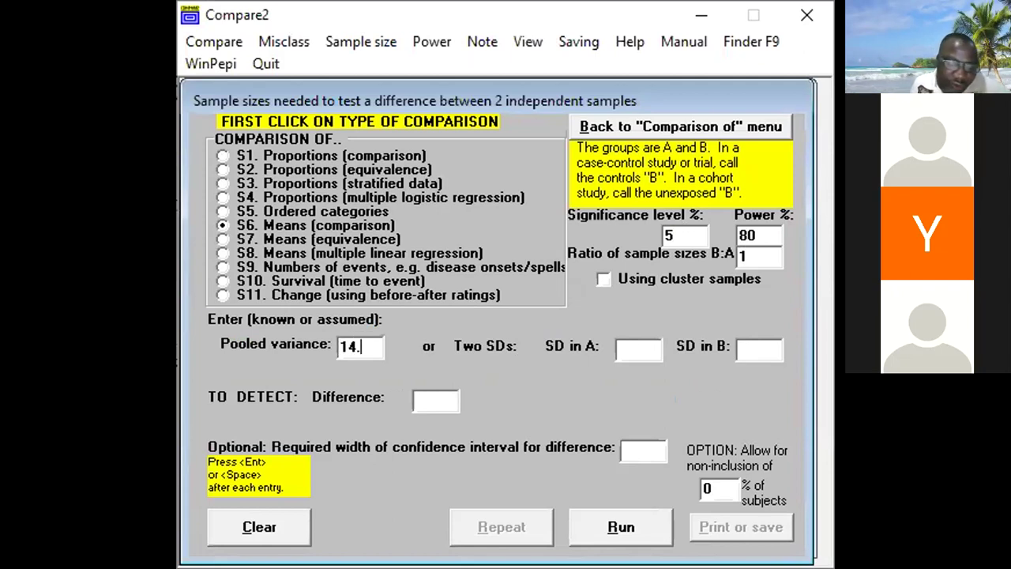
pyautogui.write('45')
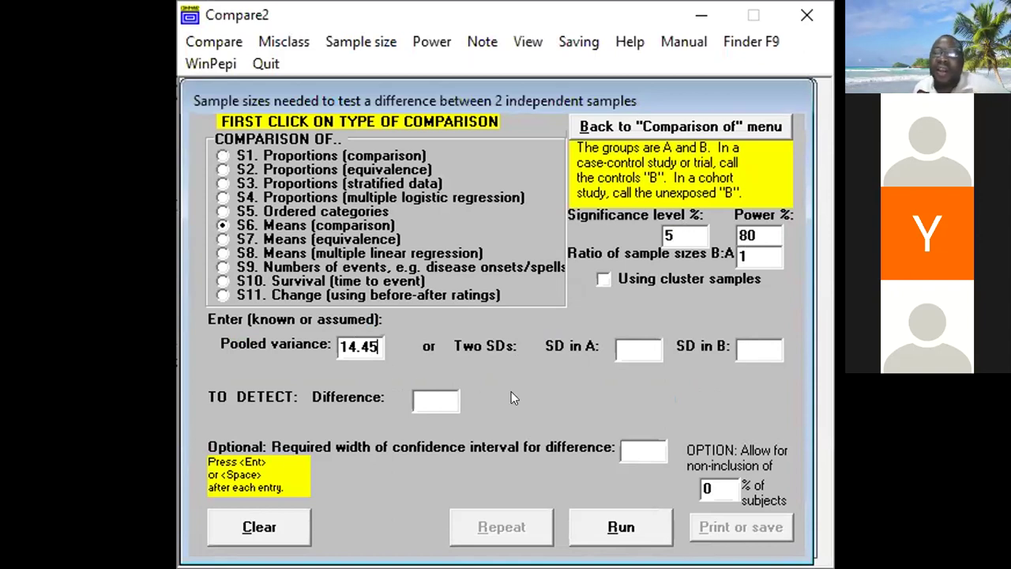
pyautogui.press('Return')
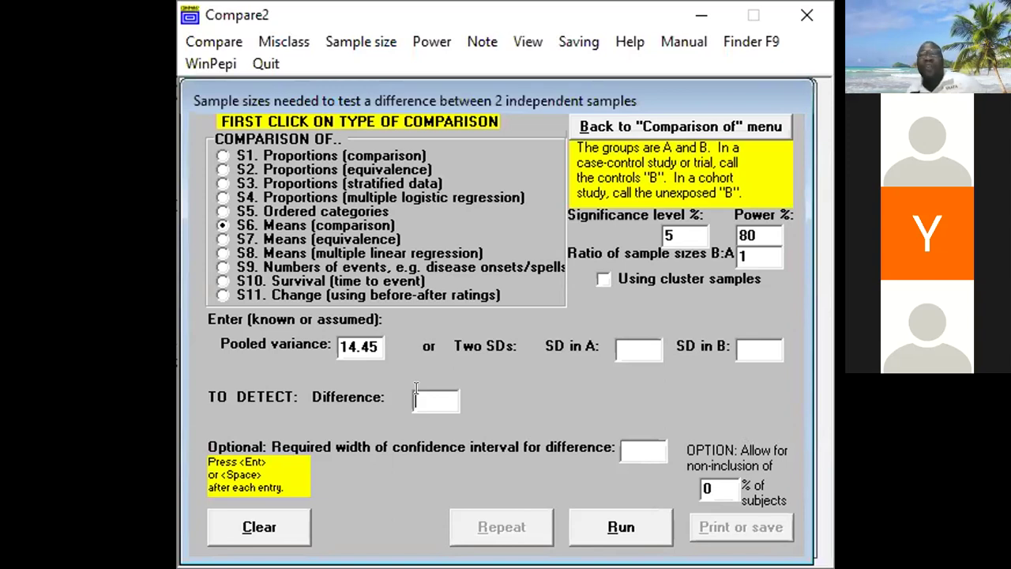
# Set the difference to detect to 3.45 and run the sample size calculation for means
pyautogui.write('3')
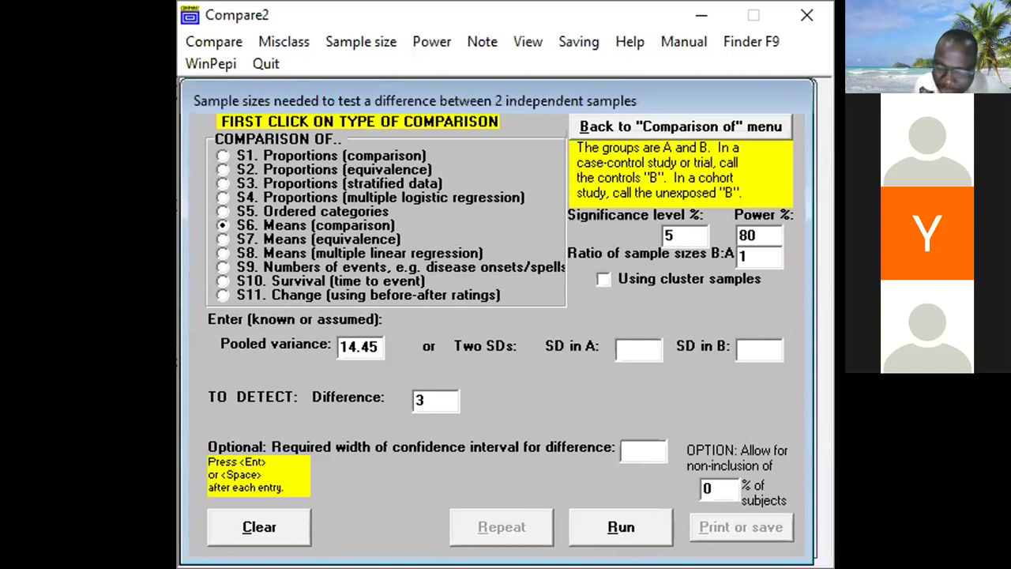
pyautogui.write('.45')
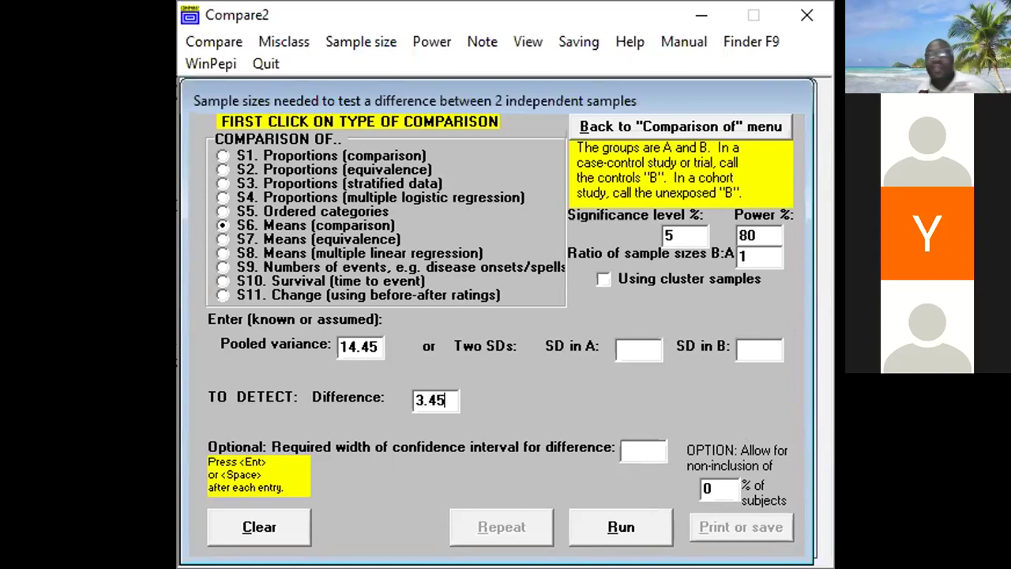
pyautogui.click(603, 518)
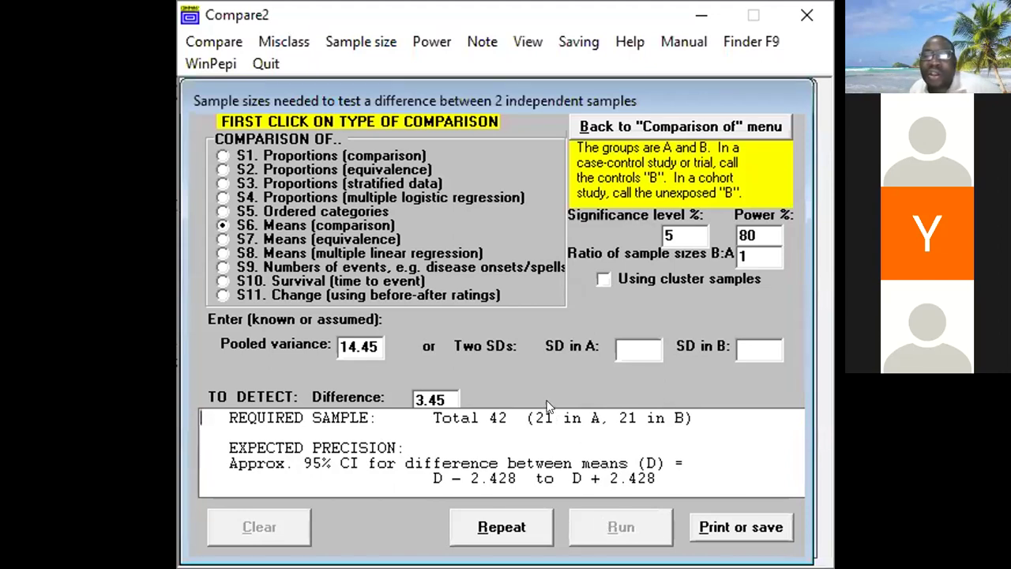
# Clear the pooled variance and set the SD in A to 16.09 instead
pyautogui.click(371, 345)
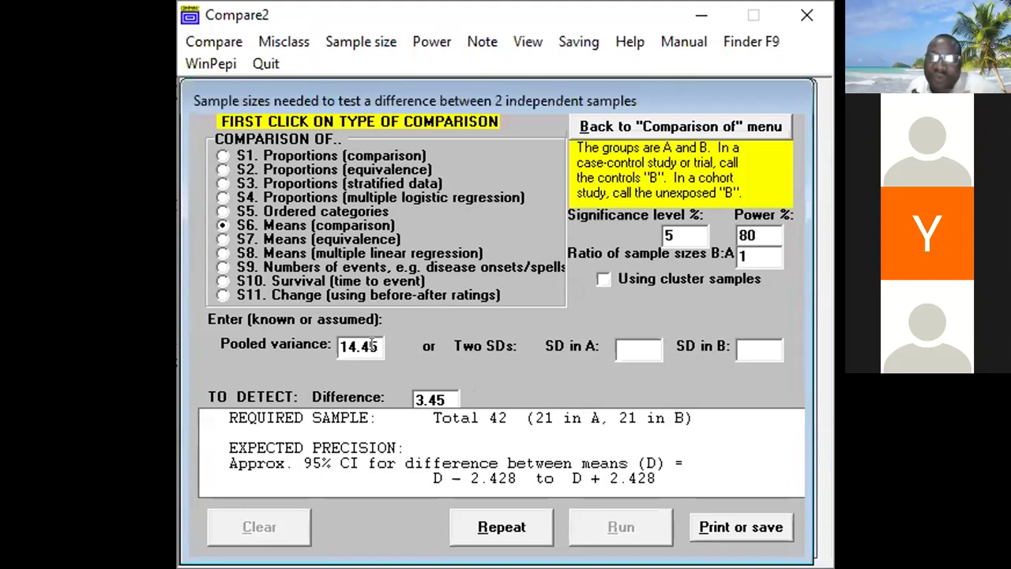
pyautogui.press('BackSpace')
pyautogui.press('BackSpace')
pyautogui.press('BackSpace')
pyautogui.press('BackSpace')
pyautogui.press('BackSpace')
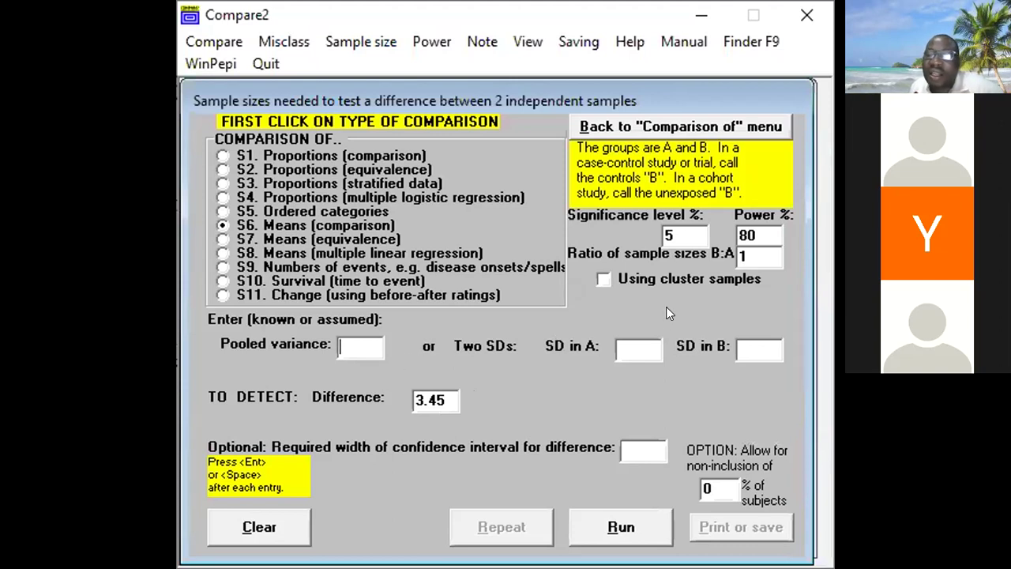
pyautogui.click(630, 345)
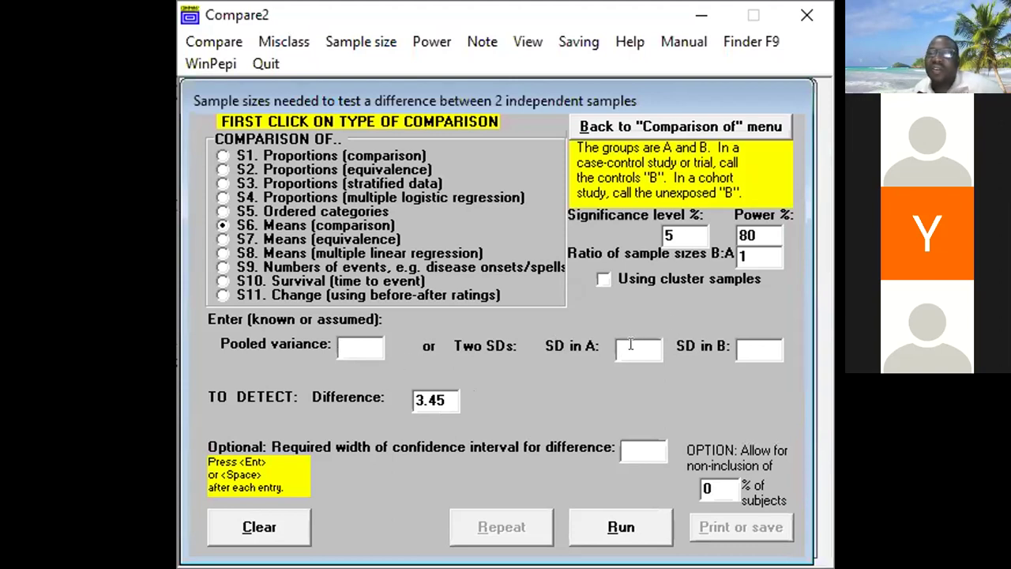
pyautogui.write('1')
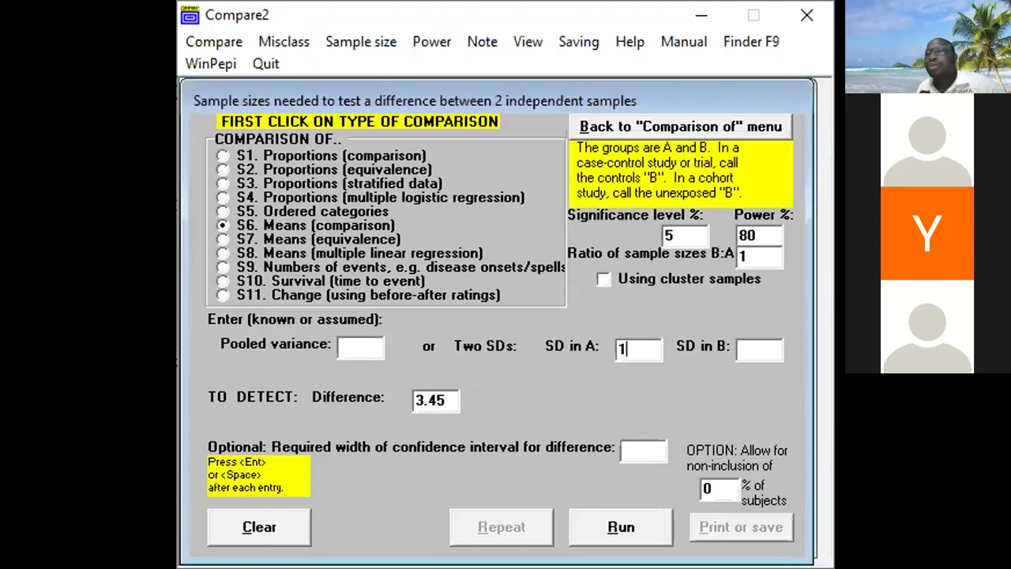
pyautogui.write('6')
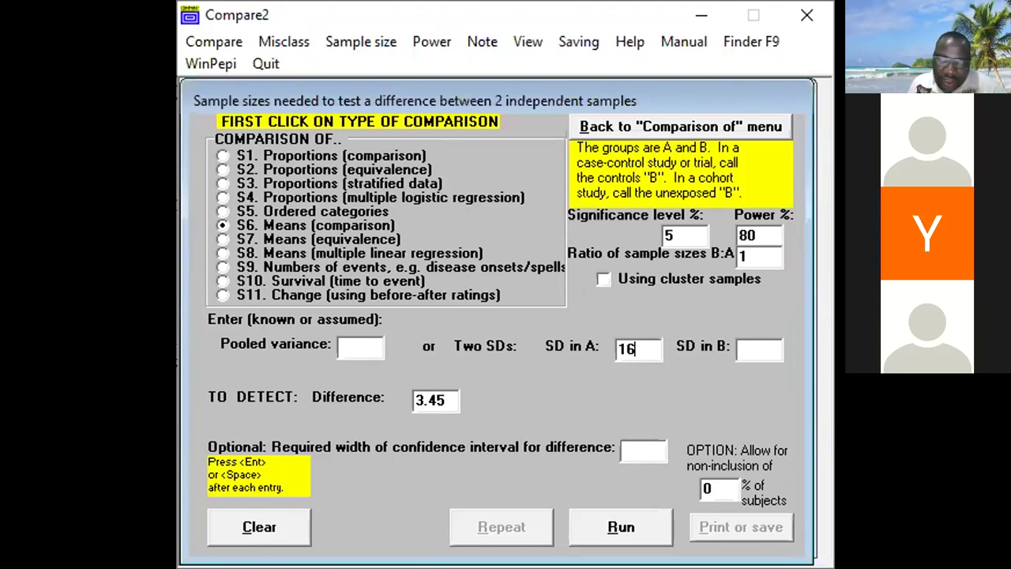
pyautogui.write('.09')
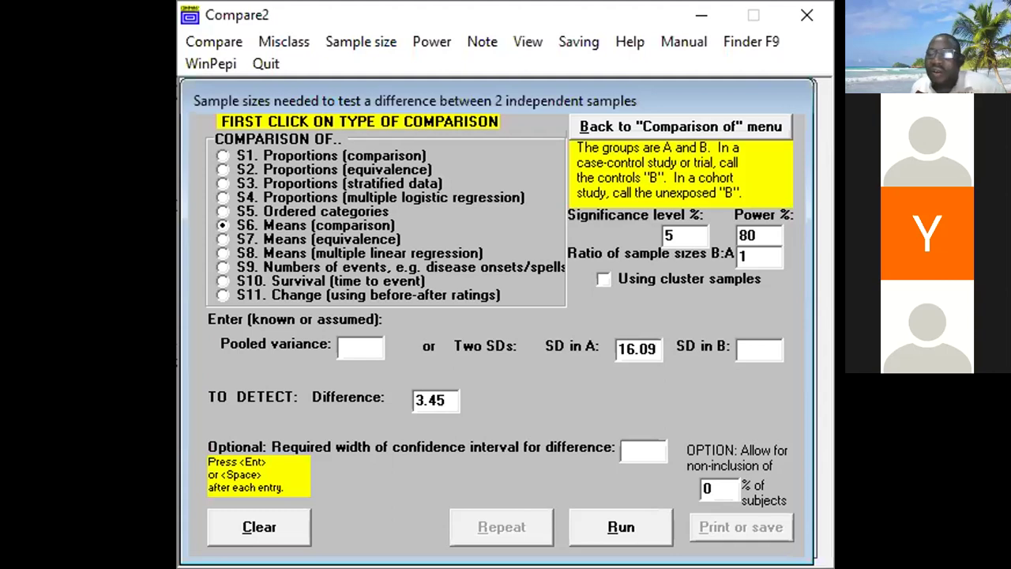
# Set the SD in B to 12.64 and run the sample size calculation
pyautogui.click(763, 345)
pyautogui.write('12.6')
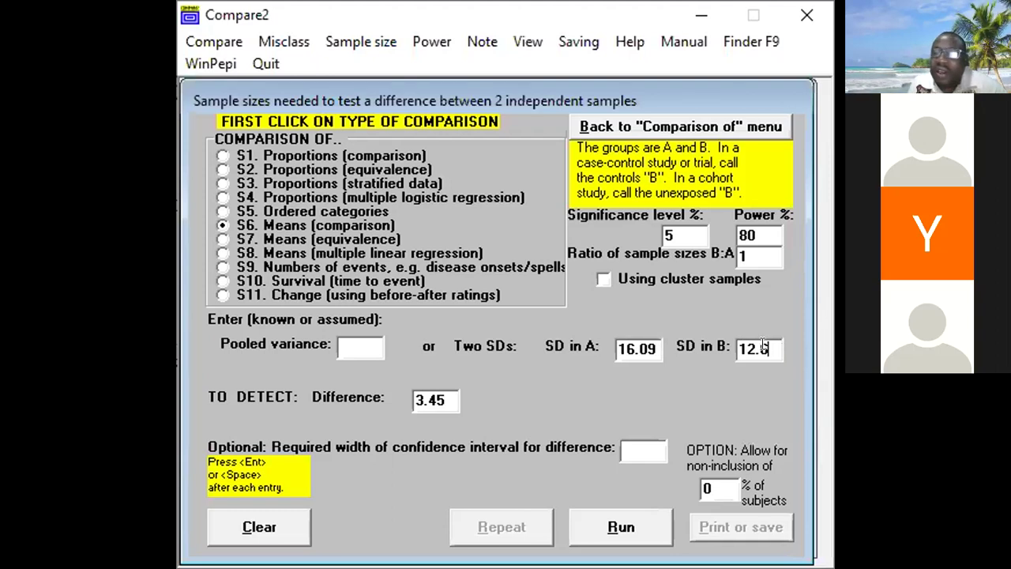
pyautogui.write('4')
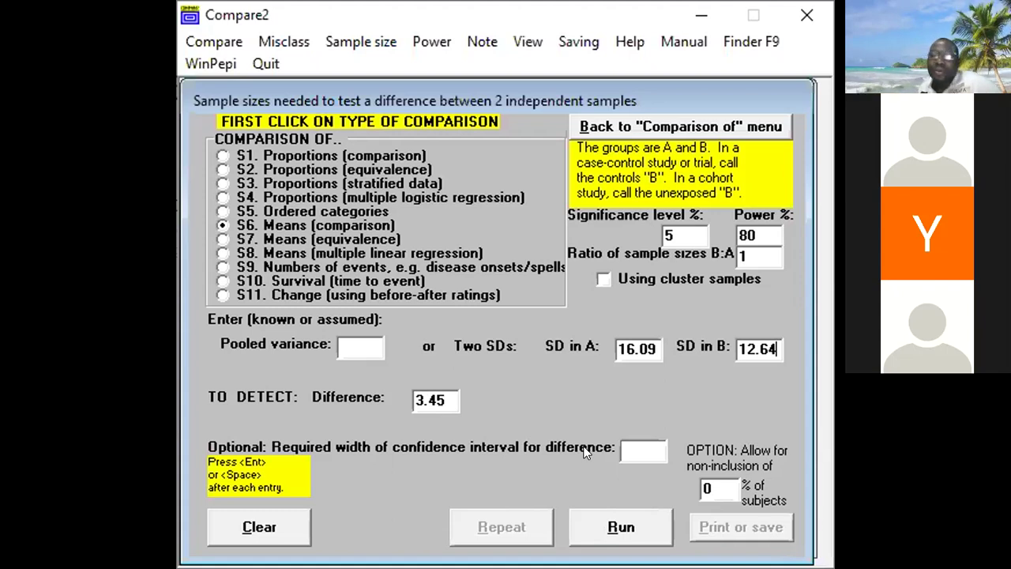
pyautogui.press('Return')
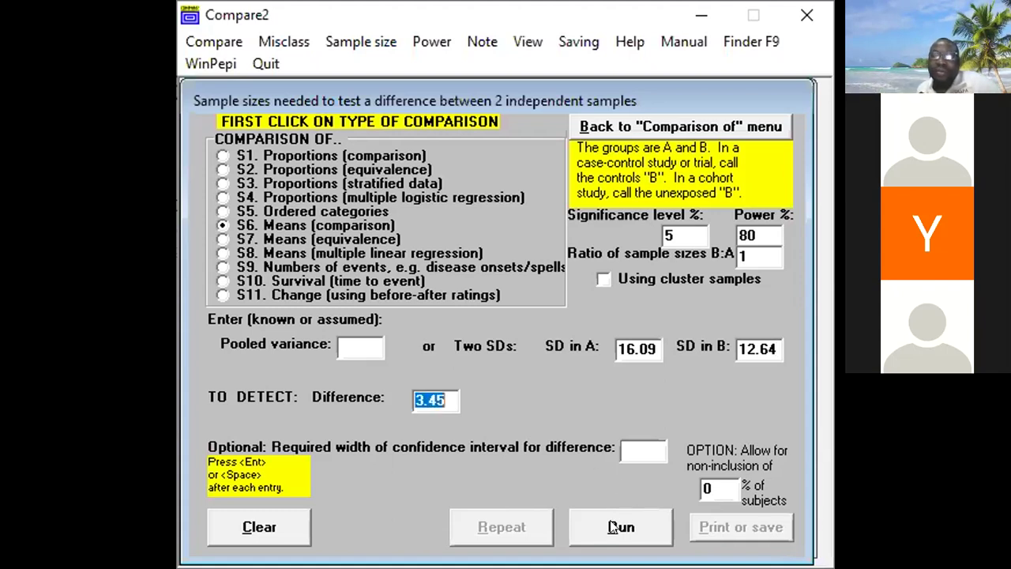
pyautogui.click(614, 527)
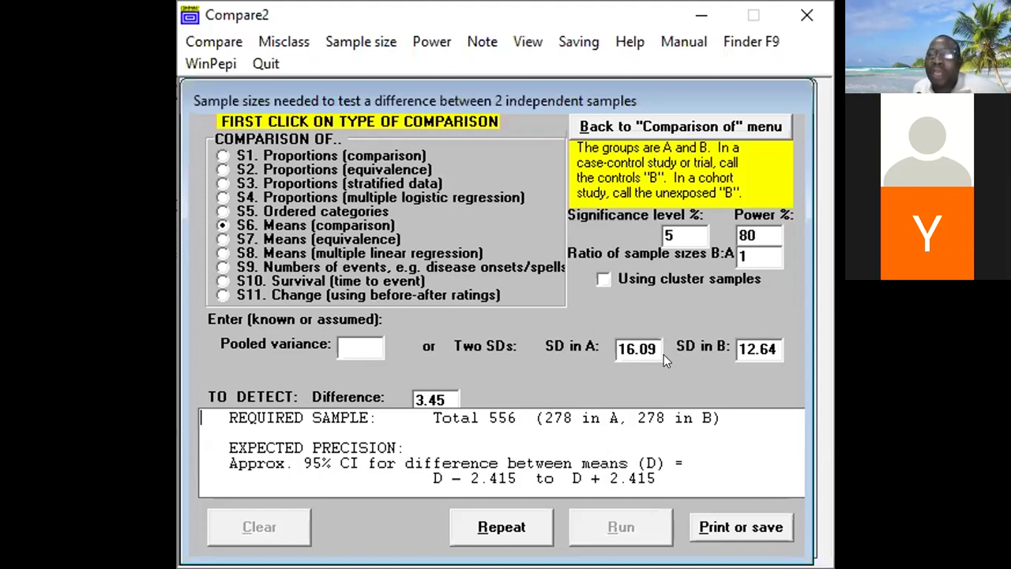
# Set the SD in A to 4 and the SD in B to 5, then rerun the calculation
pyautogui.doubleClick(444, 399)
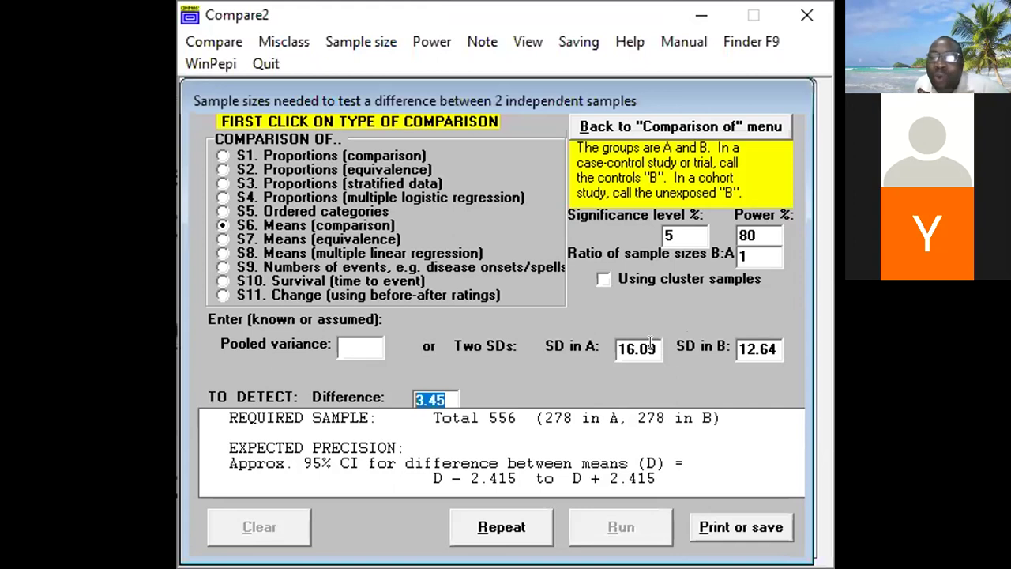
pyautogui.moveTo(650, 342); pyautogui.dragTo(614, 332)
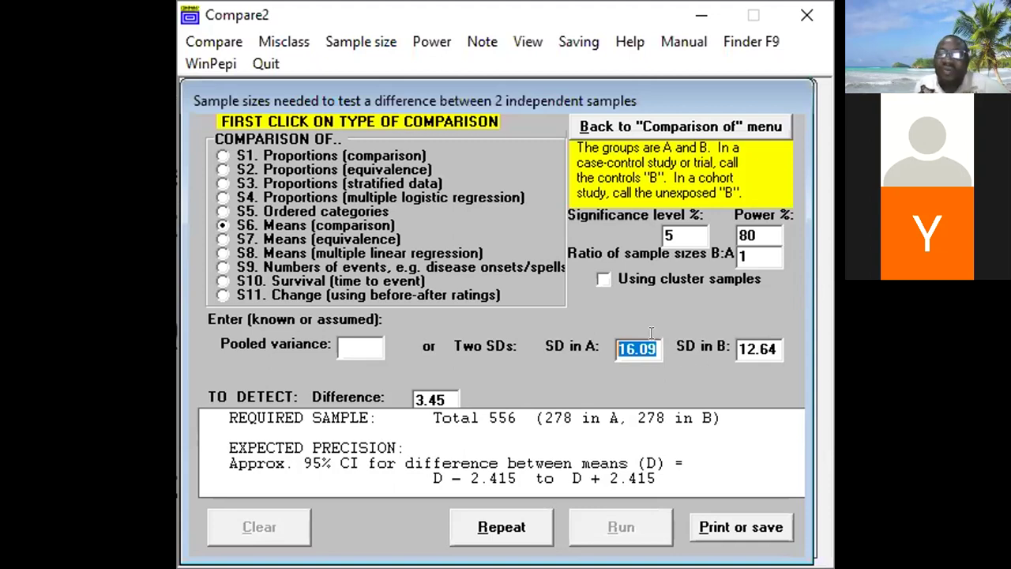
pyautogui.write('4')
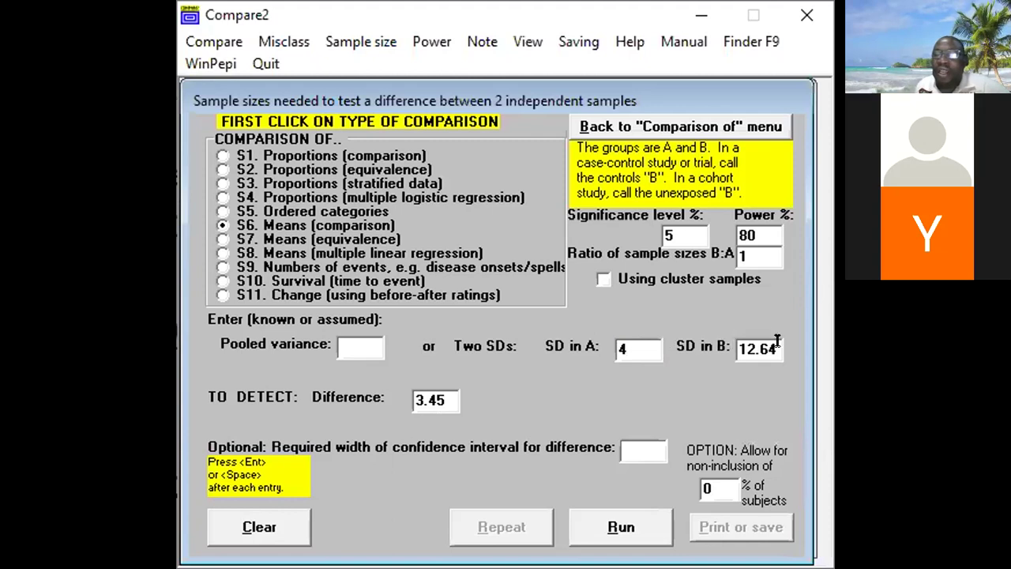
pyautogui.moveTo(777, 342); pyautogui.dragTo(739, 342)
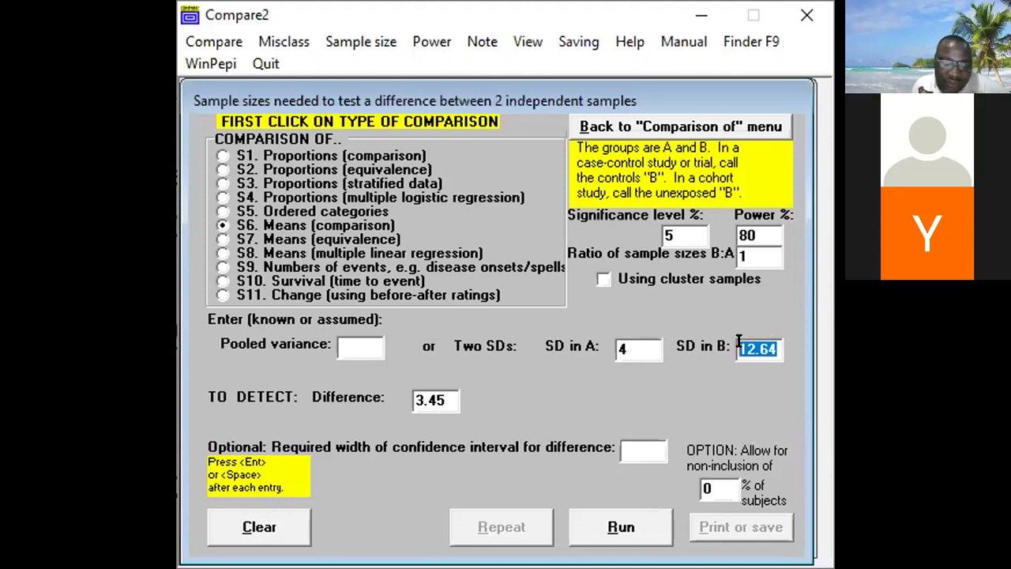
pyautogui.write('5')
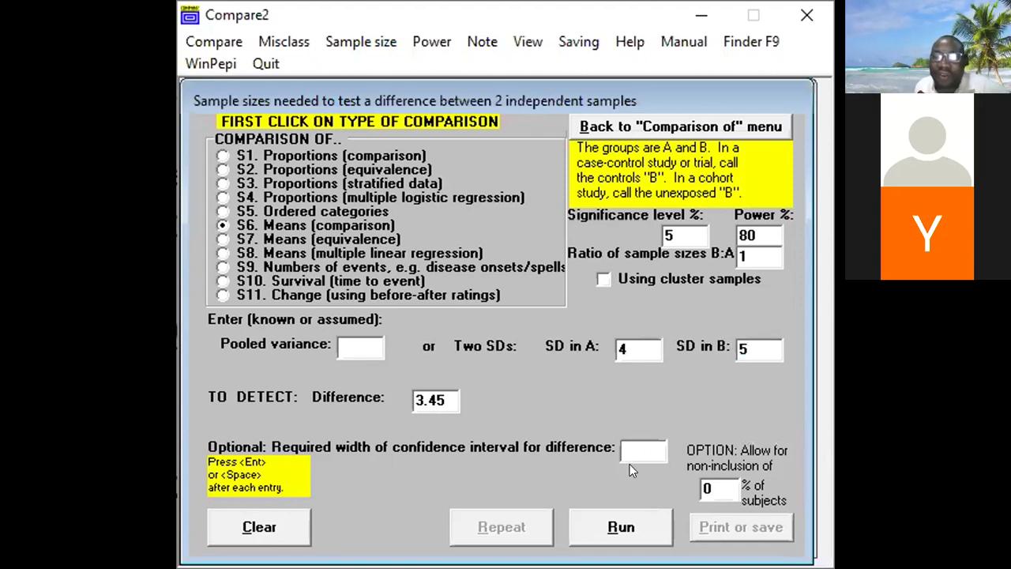
pyautogui.click(621, 528)
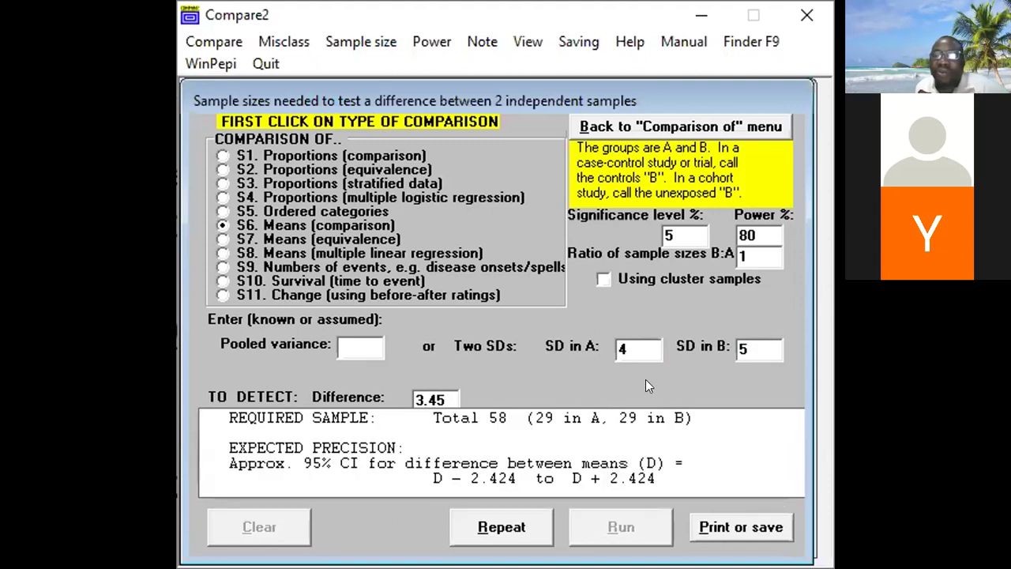
# Clear the SD in A and enter it again as 4
pyautogui.click(631, 346)
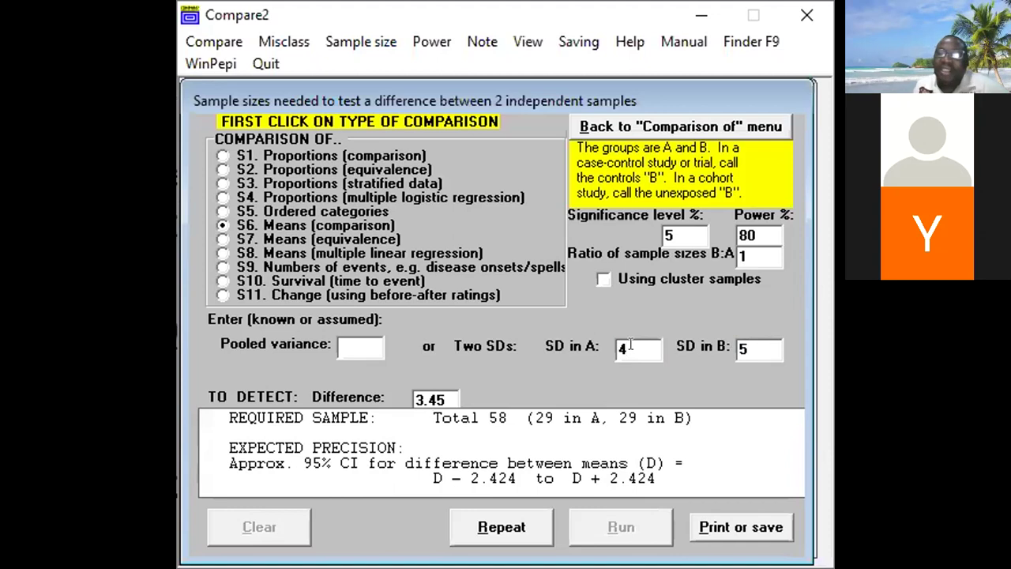
pyautogui.press('BackSpace')
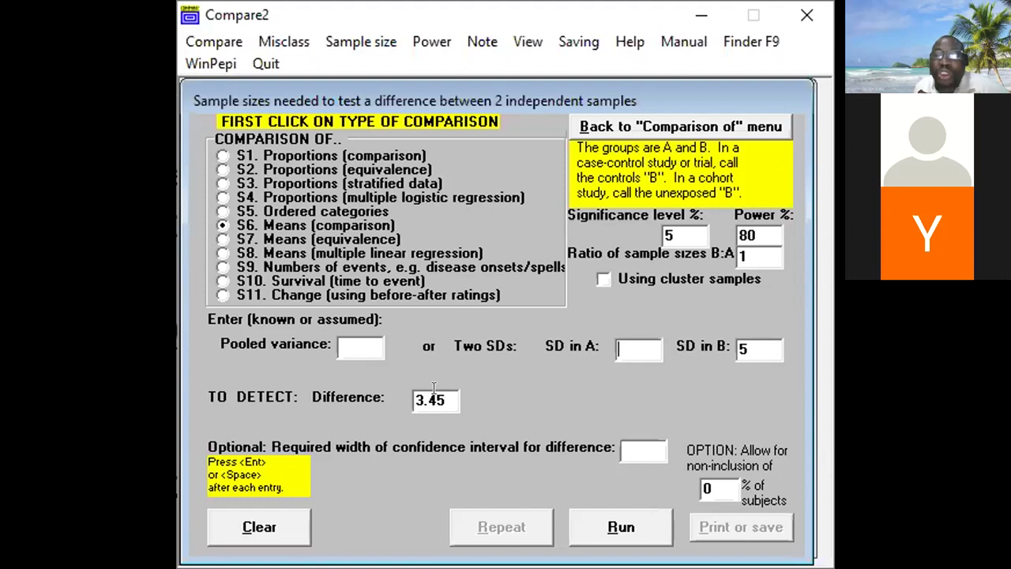
pyautogui.moveTo(445, 399); pyautogui.dragTo(424, 387)
pyautogui.click(631, 345)
pyautogui.write('4')
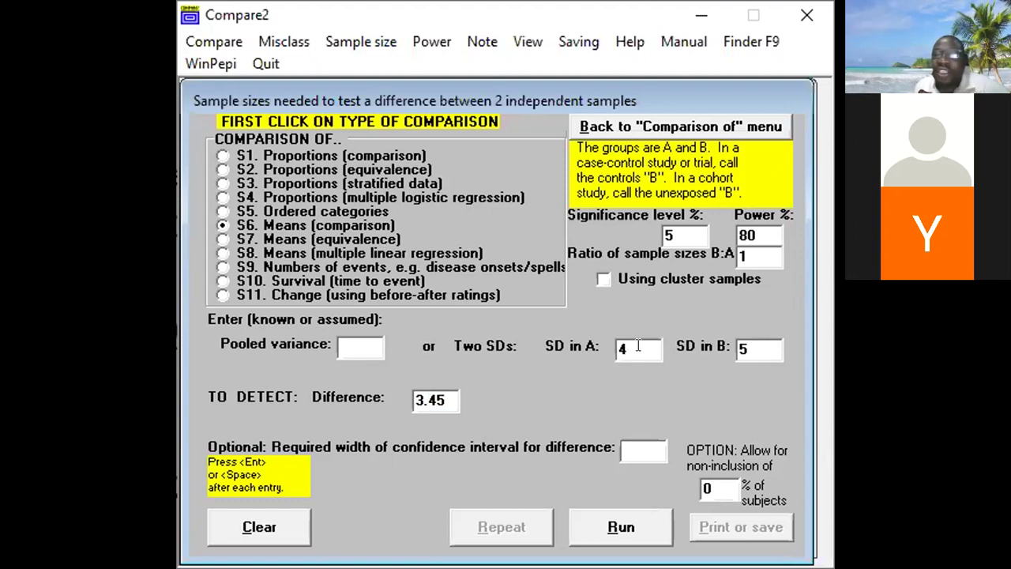
# Set the difference to detect to 1.5 and run the sample size calculation
pyautogui.moveTo(446, 387); pyautogui.dragTo(395, 386)
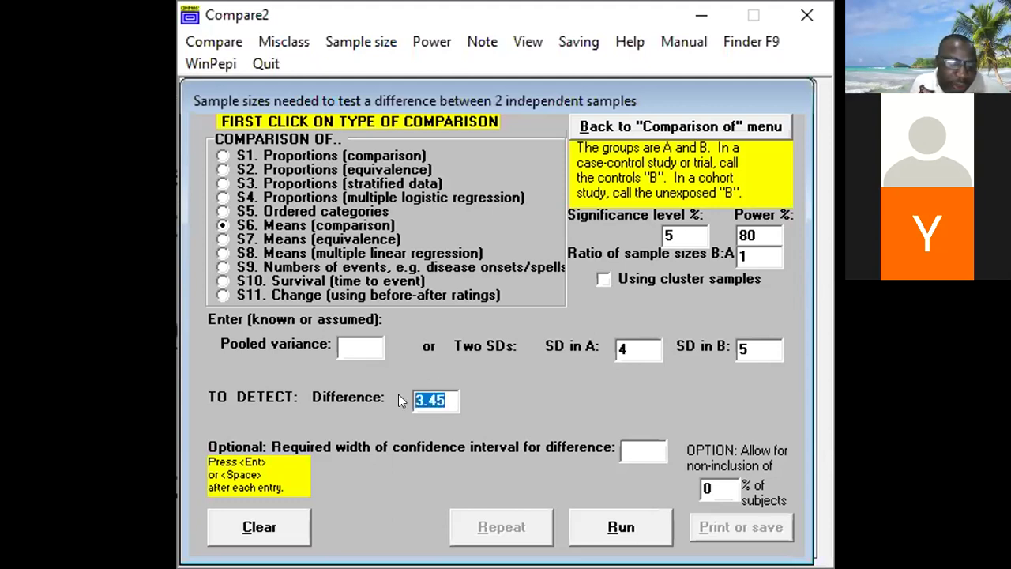
pyautogui.write('1.')
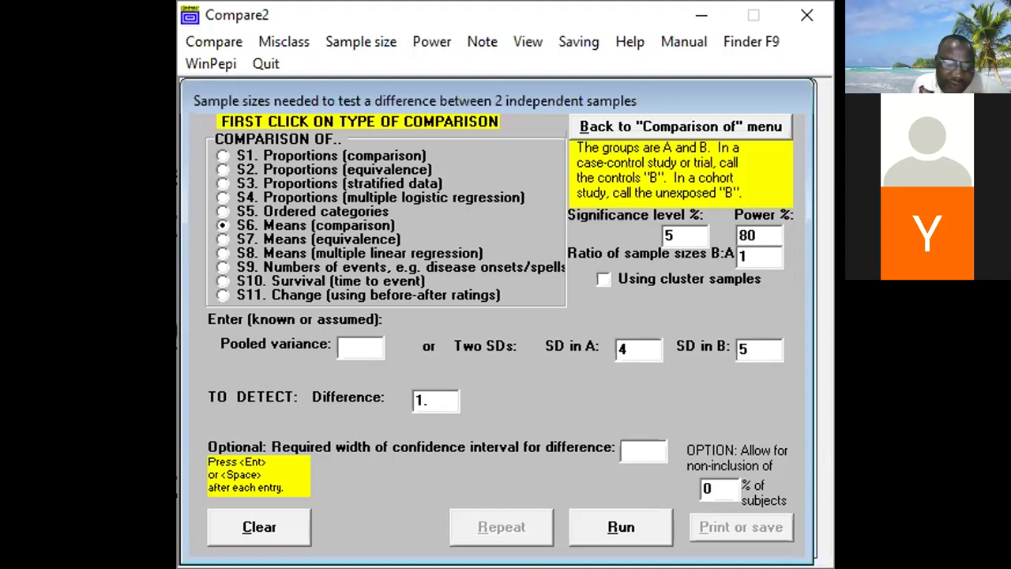
pyautogui.write('5')
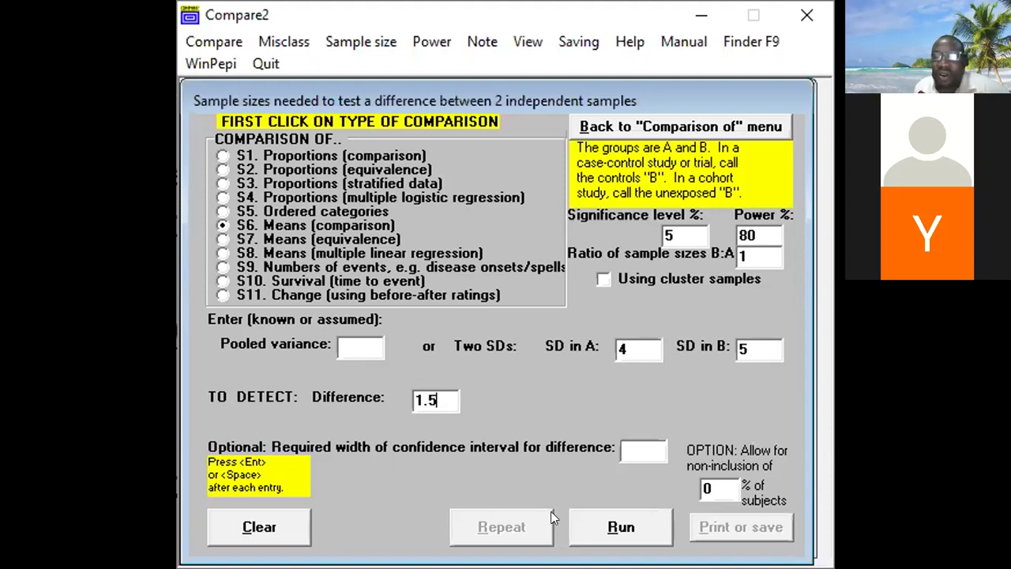
pyautogui.click(611, 532)
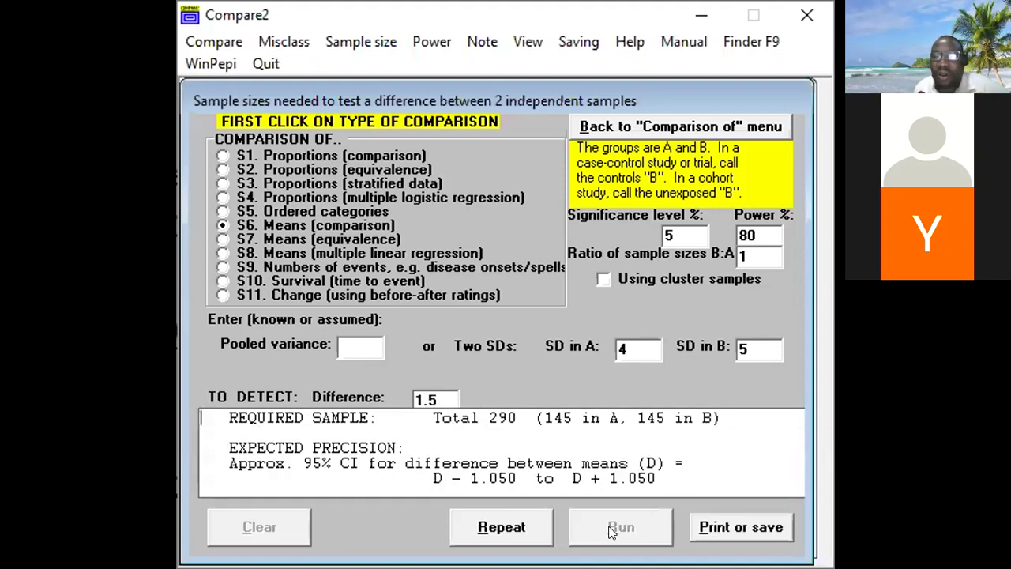
# Set the difference to detect to 1 and rerun the calculation
pyautogui.doubleClick(434, 398)
pyautogui.press('BackSpace')
pyautogui.write('1')
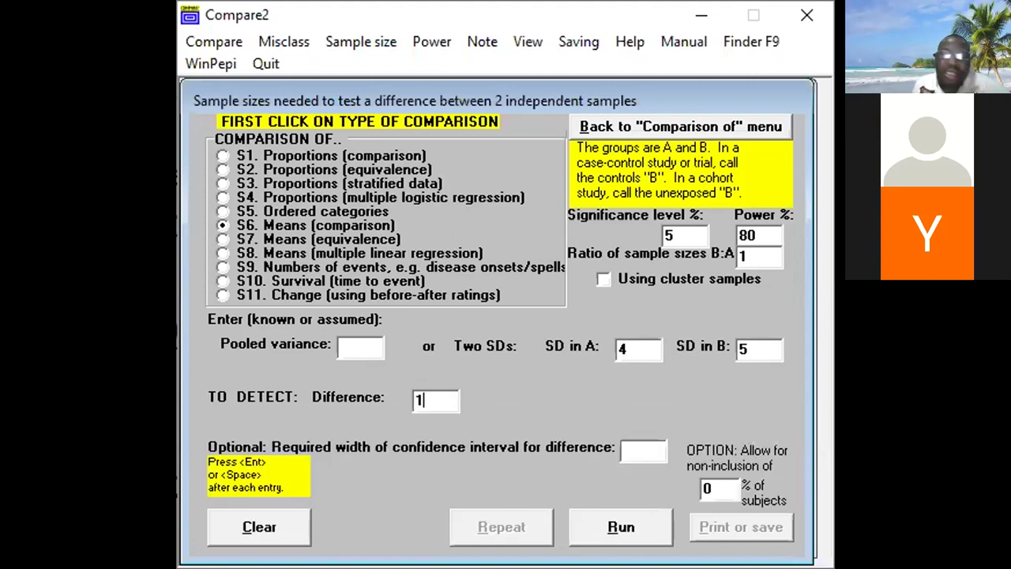
pyautogui.click(610, 527)
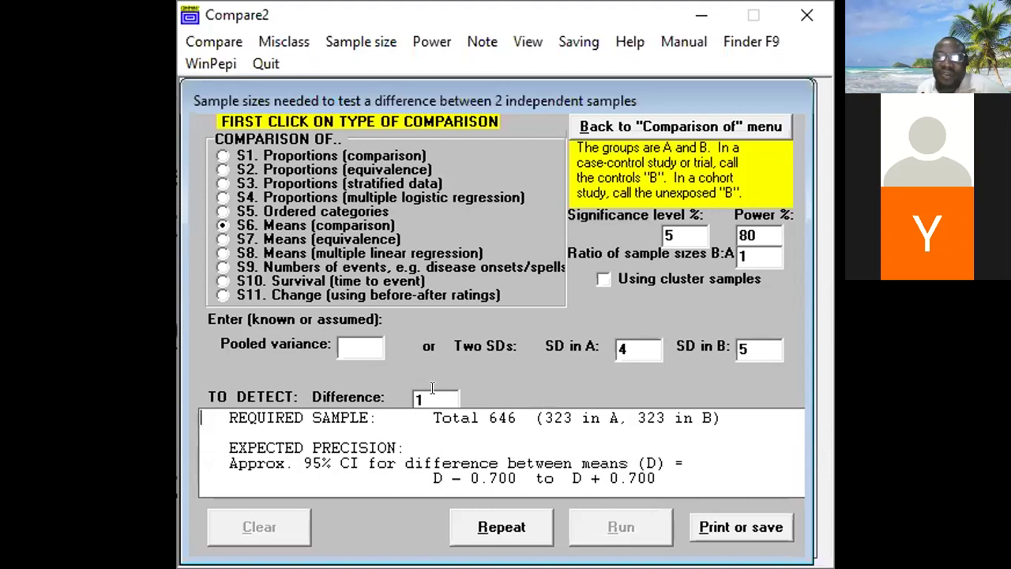
# Set the difference to detect to 1.2 and rerun the calculation
pyautogui.click(432, 391)
pyautogui.write('.2')
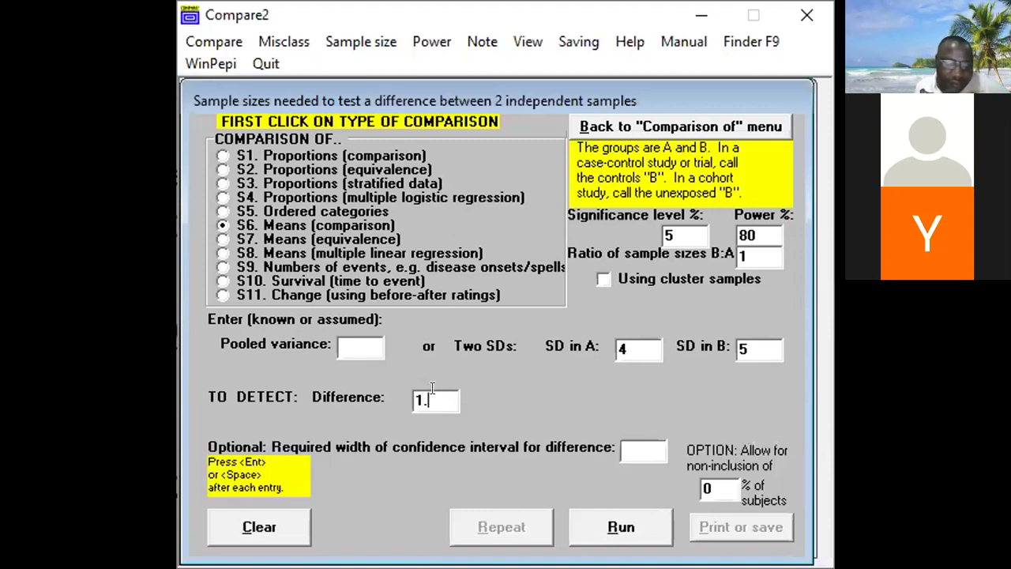
pyautogui.click(622, 523)
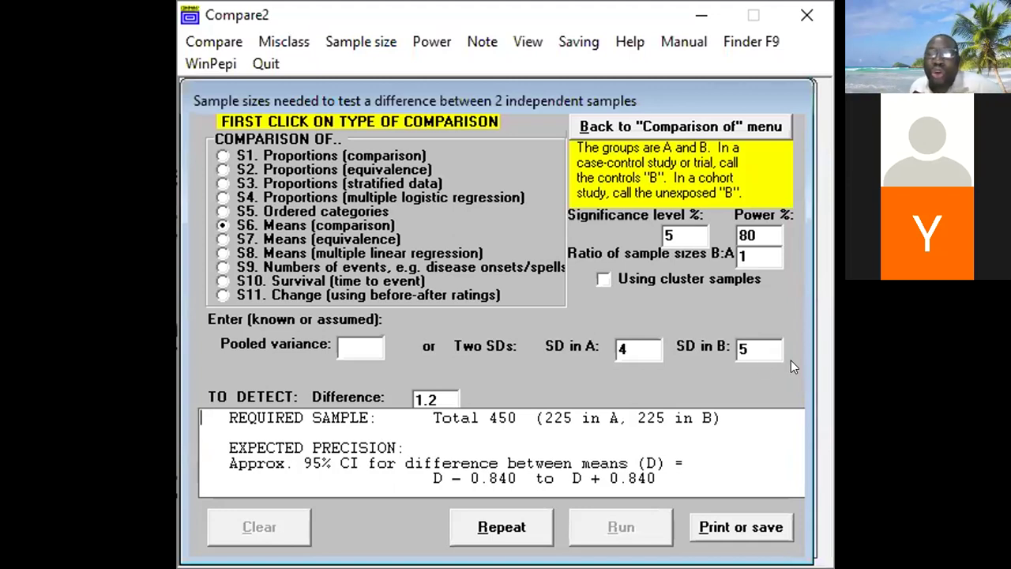
pyautogui.click(638, 343)
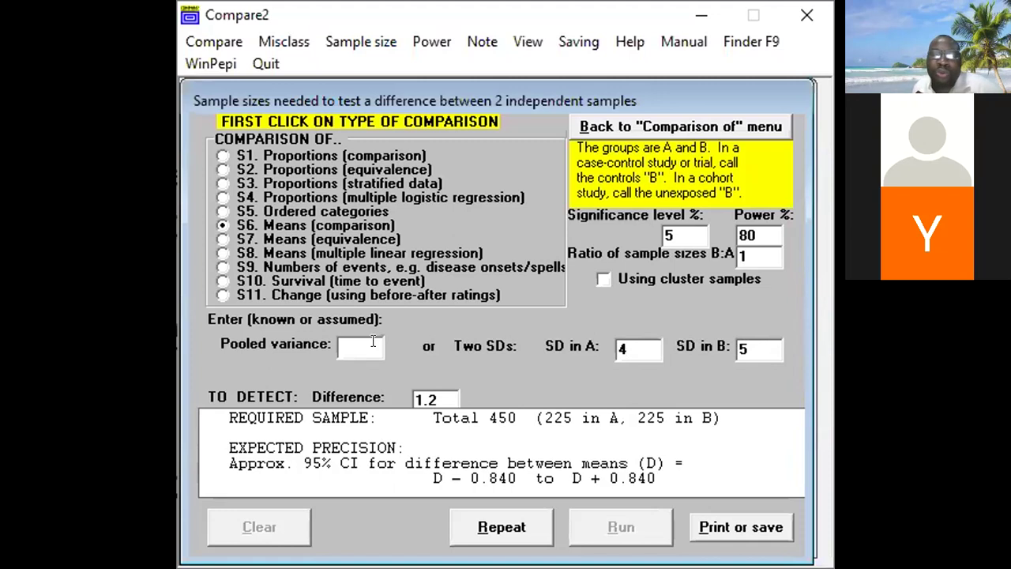
pyautogui.click(446, 389)
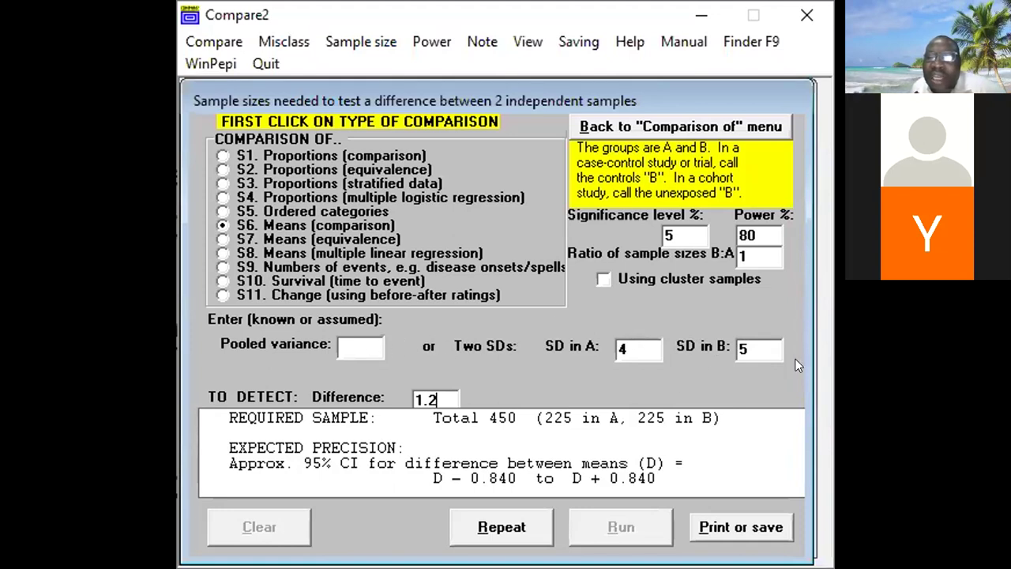
pyautogui.click(357, 345)
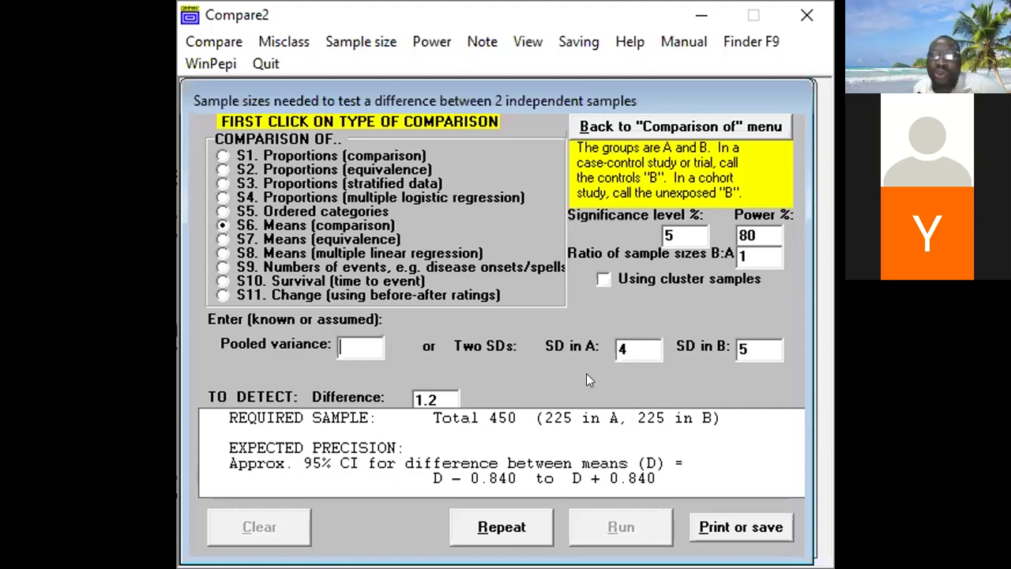
# Clear the SD in B and the SD in A so that neither standard deviation is given
pyautogui.click(742, 343)
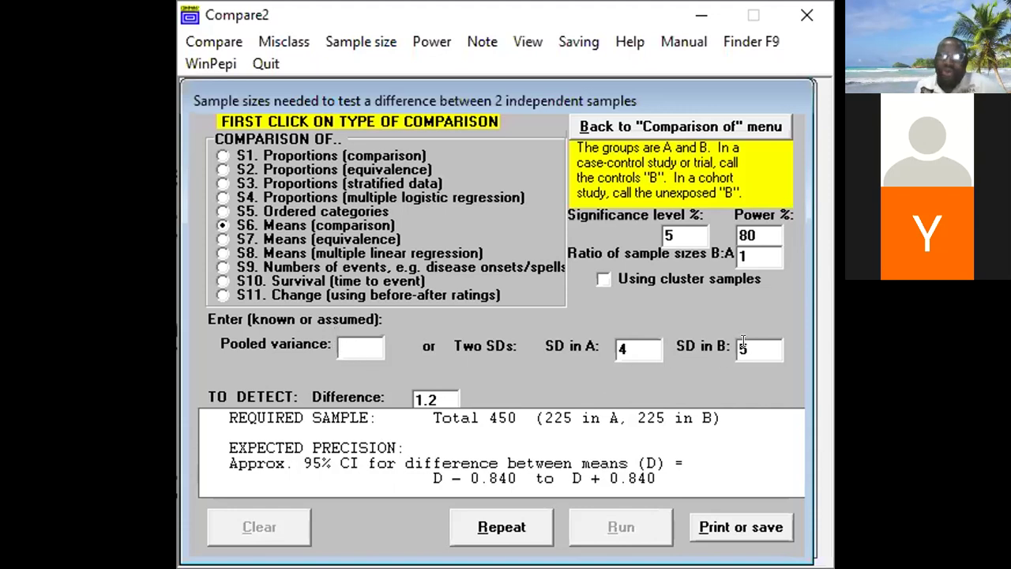
pyautogui.press('BackSpace')
pyautogui.doubleClick(621, 348)
pyautogui.press('BackSpace')
# Enter a pooled variance of 16 and run the sample size calculation
pyautogui.click(348, 345)
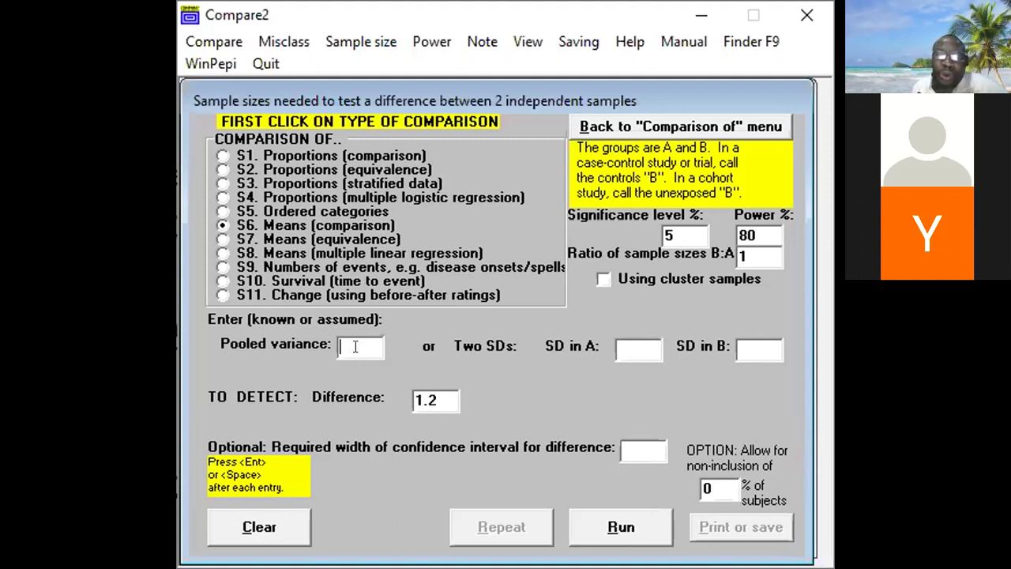
pyautogui.write('16')
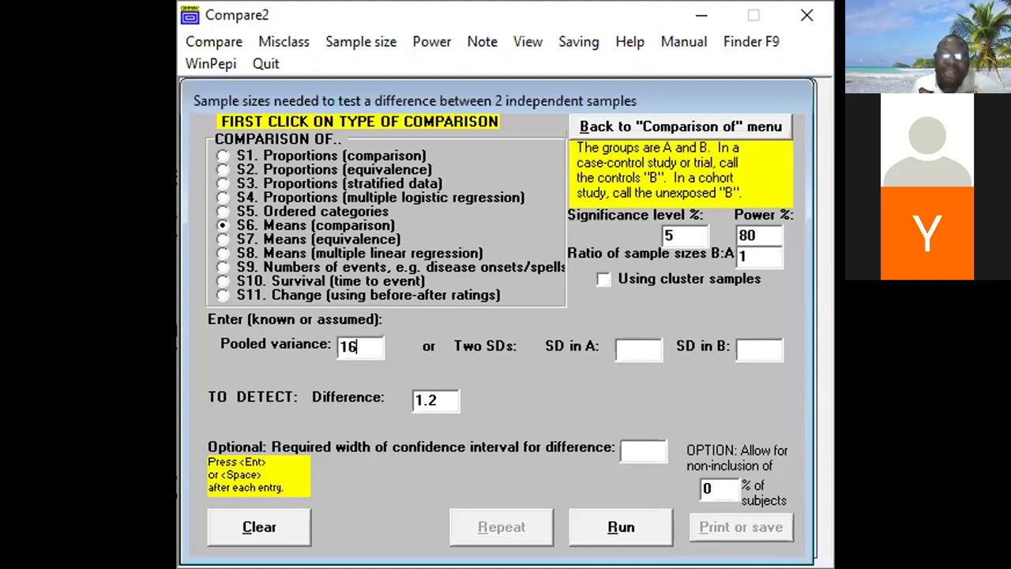
pyautogui.press('Return')
pyautogui.click(621, 527)
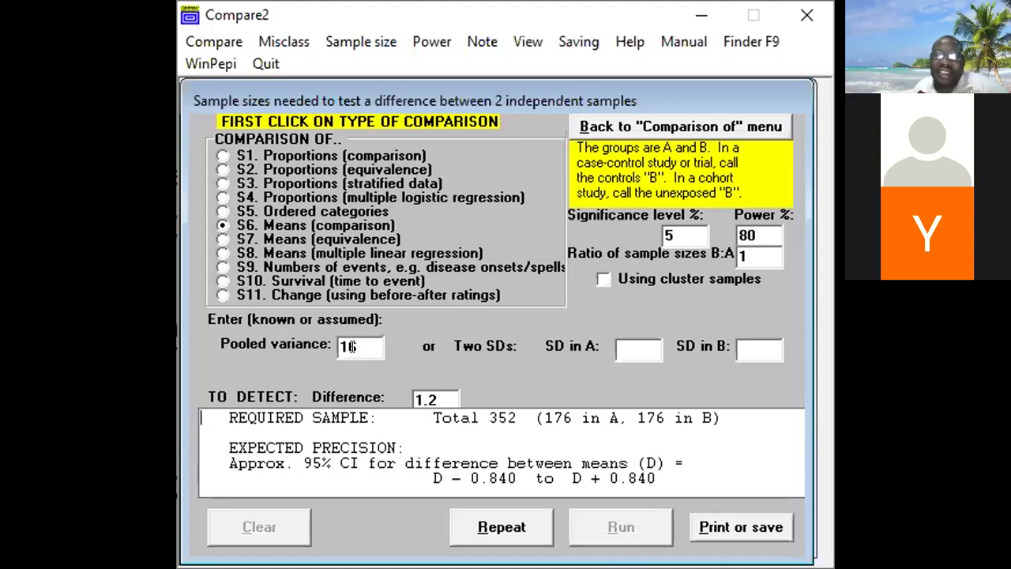
# Set the pooled variance to 18 and rerun the calculation
pyautogui.click(356, 345)
pyautogui.press('BackSpace')
pyautogui.write('8')
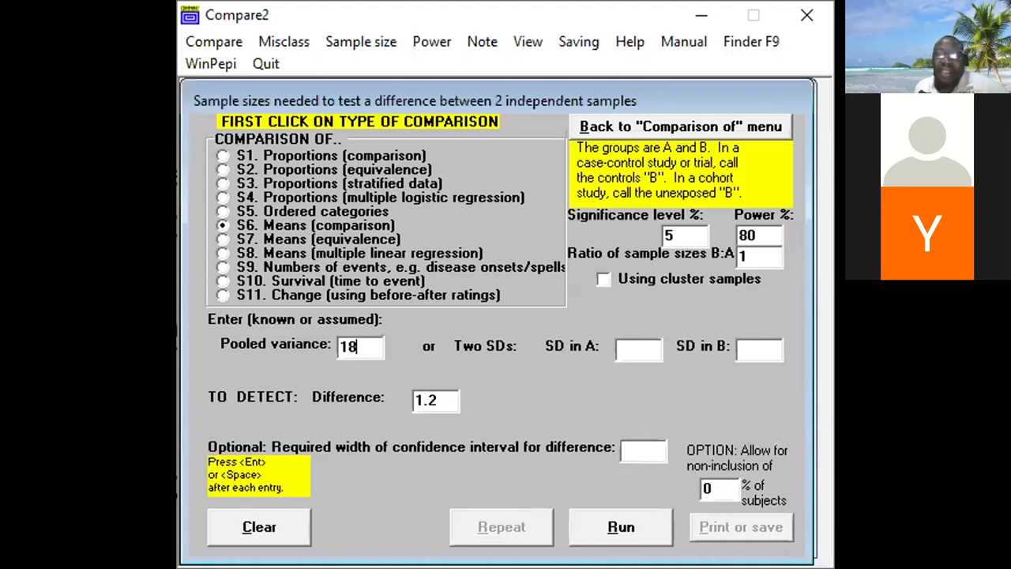
pyautogui.press('Return')
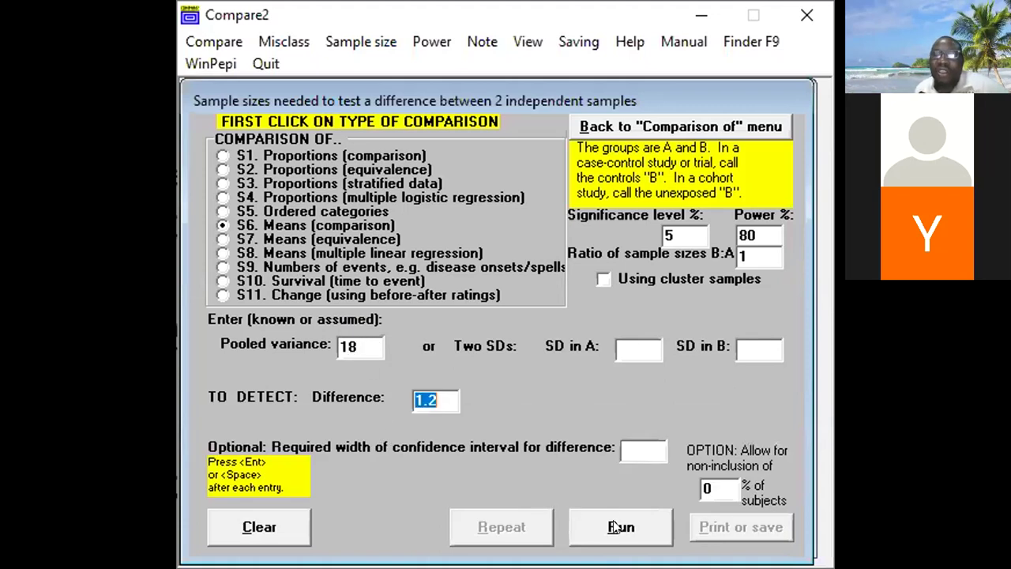
pyautogui.click(618, 527)
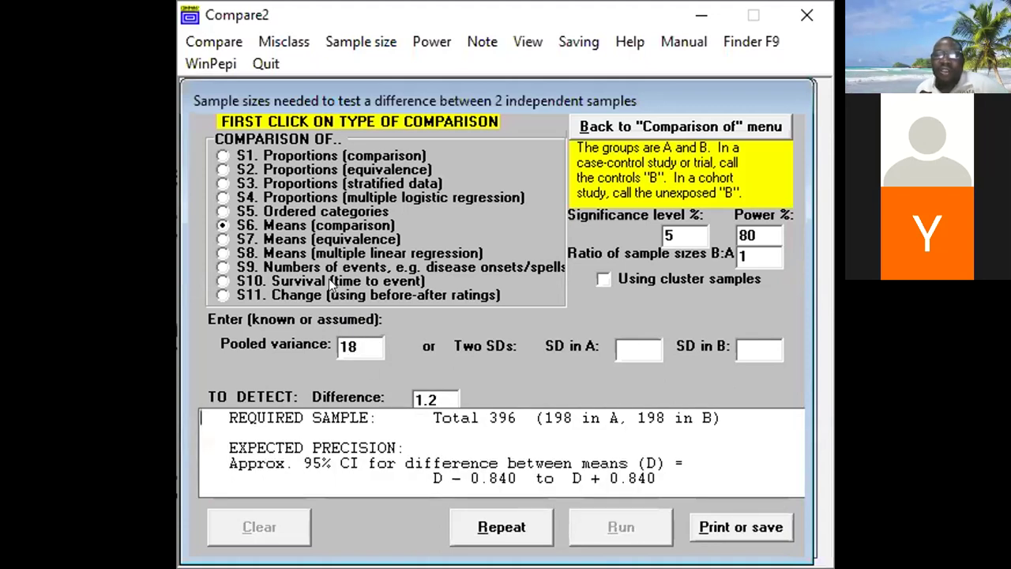
# Set the pooled variance to 25 and rerun the calculation
pyautogui.click(356, 345)
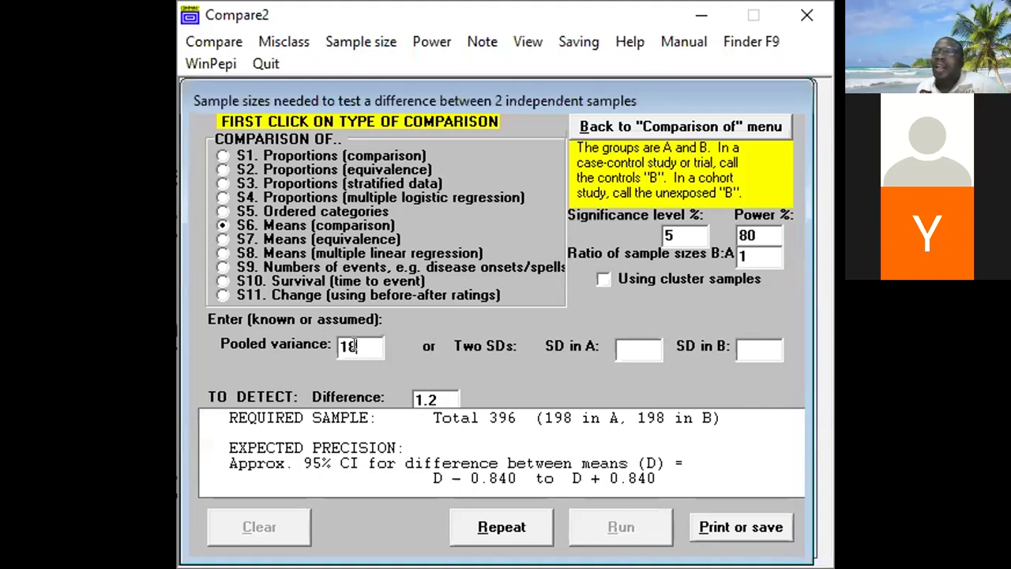
pyautogui.press('BackSpace')
pyautogui.press('BackSpace')
pyautogui.write('25')
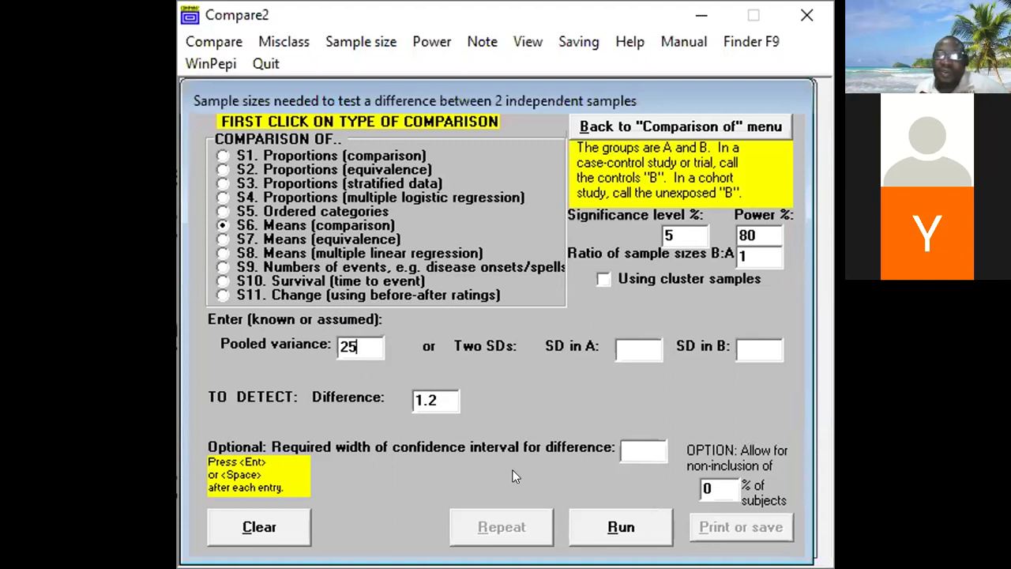
pyautogui.press('Return')
pyautogui.click(609, 528)
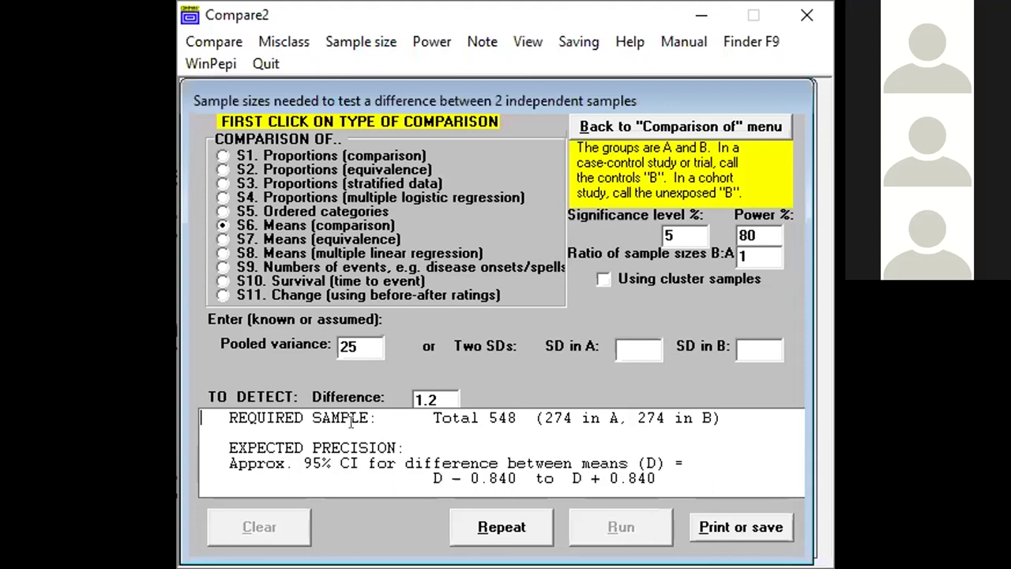
# Clear the difference to detect
pyautogui.click(448, 397)
pyautogui.press('BackSpace')
pyautogui.press('BackSpace')
pyautogui.press('BackSpace')
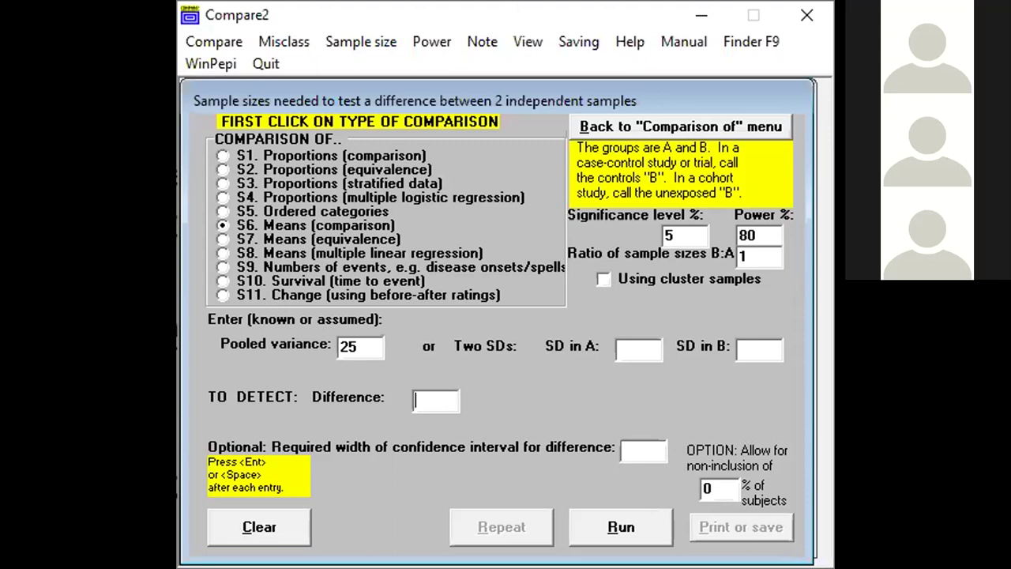
# Switch to the thesis document in Word and examine the pooled standard deviation formula and its worked calculation
pyautogui.hotkey('alt', 'Tab')
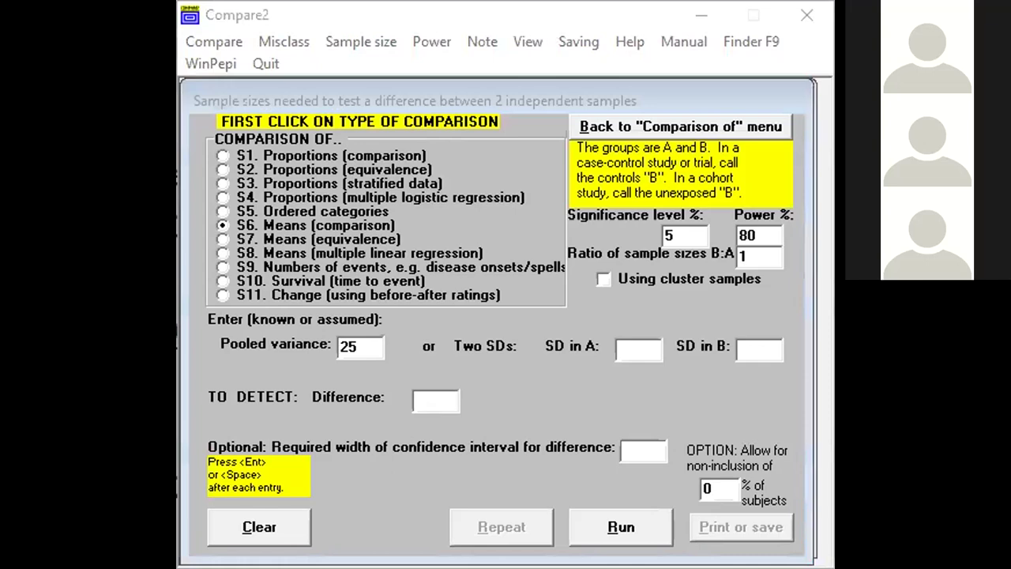
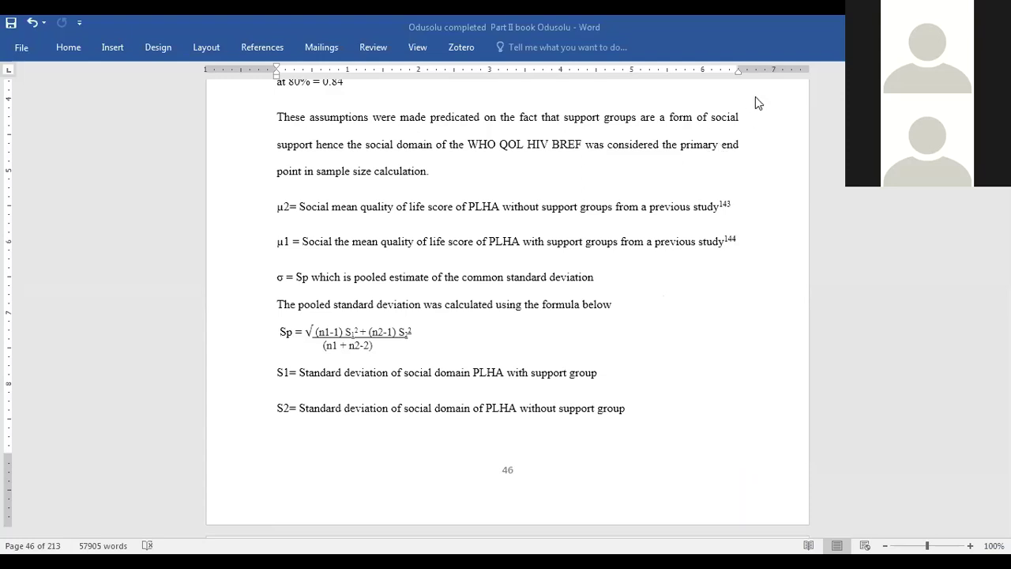
pyautogui.moveTo(413, 345); pyautogui.dragTo(773, 102)
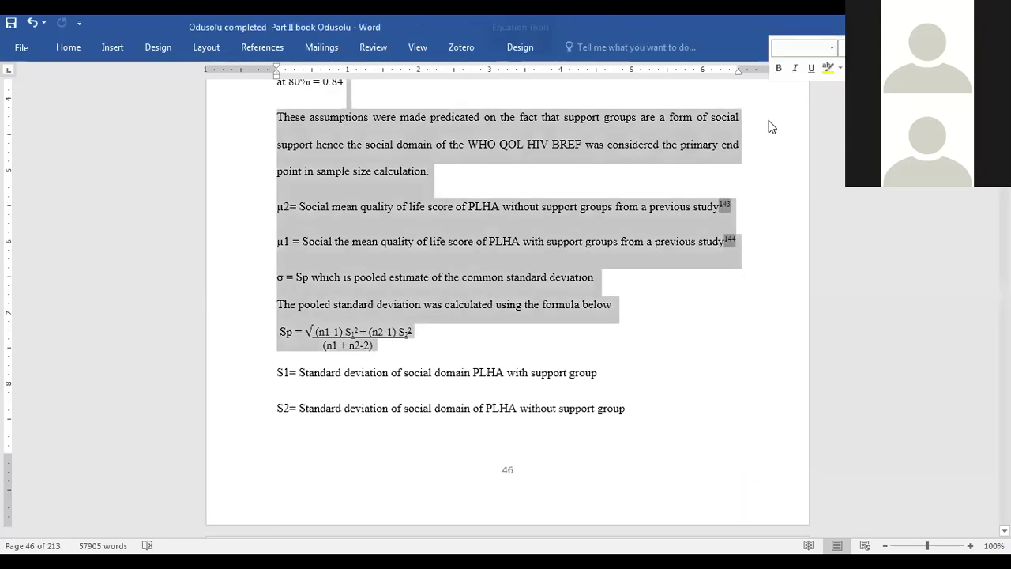
pyautogui.click(777, 129)
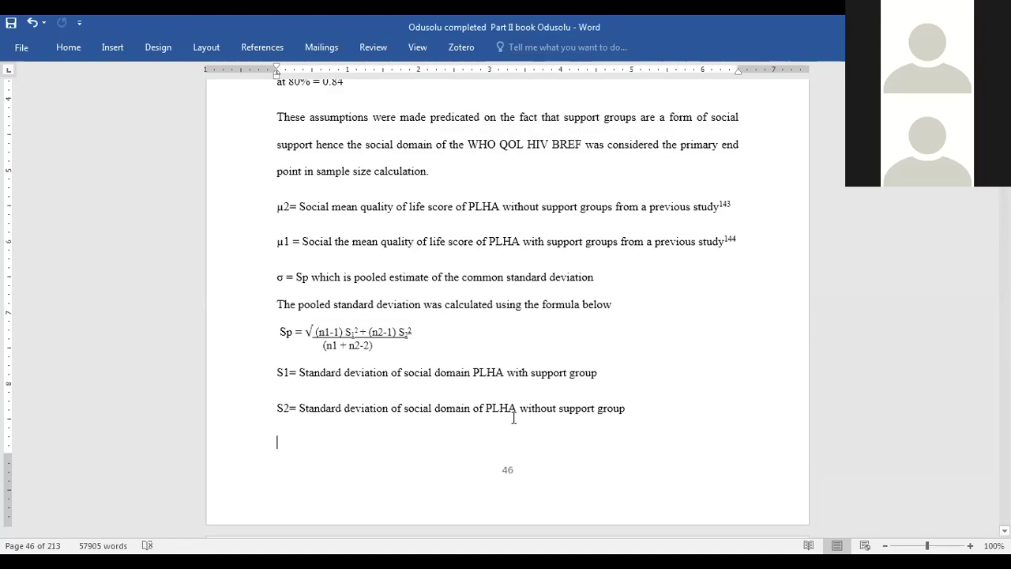
pyautogui.press('Down')
pyautogui.press('Down')
pyautogui.press('Up')
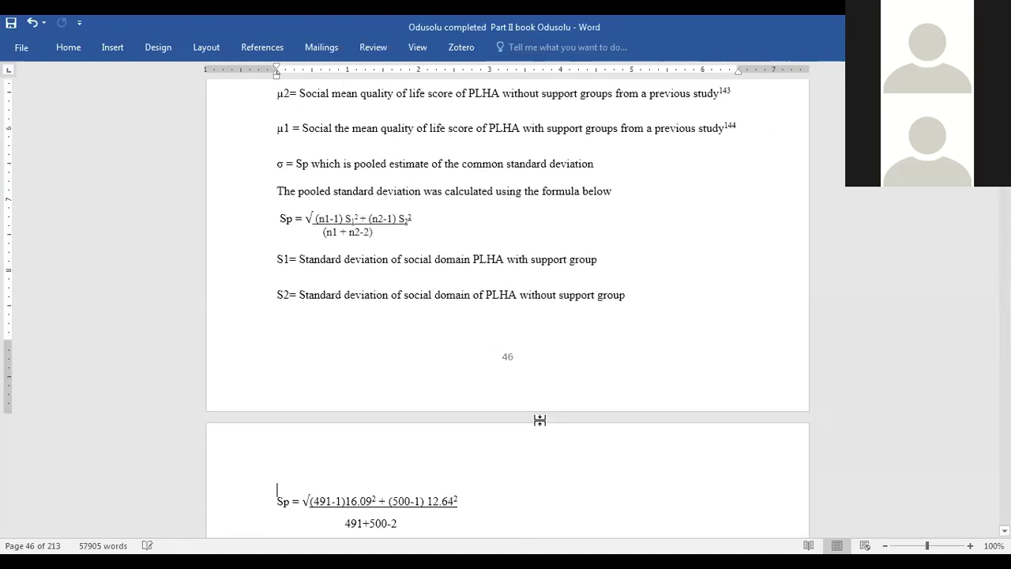
pyautogui.press('Down')
pyautogui.press('Down')
pyautogui.press('Down')
pyautogui.press('Down')
pyautogui.press('Down')
pyautogui.press('Down')
pyautogui.press('Down')
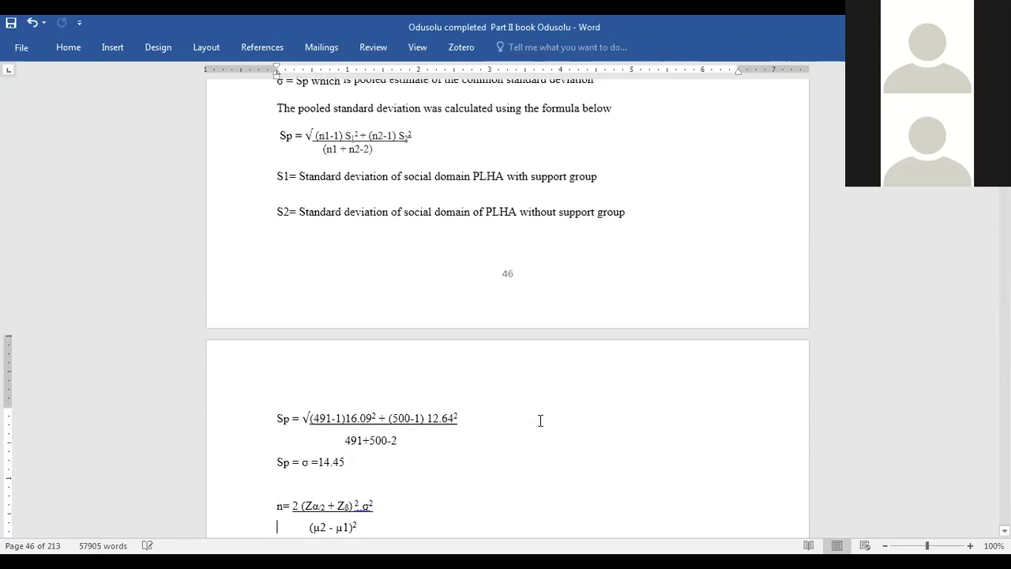
# Go back to section 3.4, Sample Size Determination, and examine the formula for comparing two means
pyautogui.press('Up')
pyautogui.press('Up')
pyautogui.press('Up')
pyautogui.press('Up')
pyautogui.press('Up')
pyautogui.press('Up')
pyautogui.press('Up')
pyautogui.press('Up')
pyautogui.press('Up')
pyautogui.press('Up')
pyautogui.press('Up')
pyautogui.press('Up')
pyautogui.press('Up')
pyautogui.press('Up')
pyautogui.press('Up')
pyautogui.press('Up')
pyautogui.press('Up')
pyautogui.press('Up')
pyautogui.press('Up')
pyautogui.press('Up')
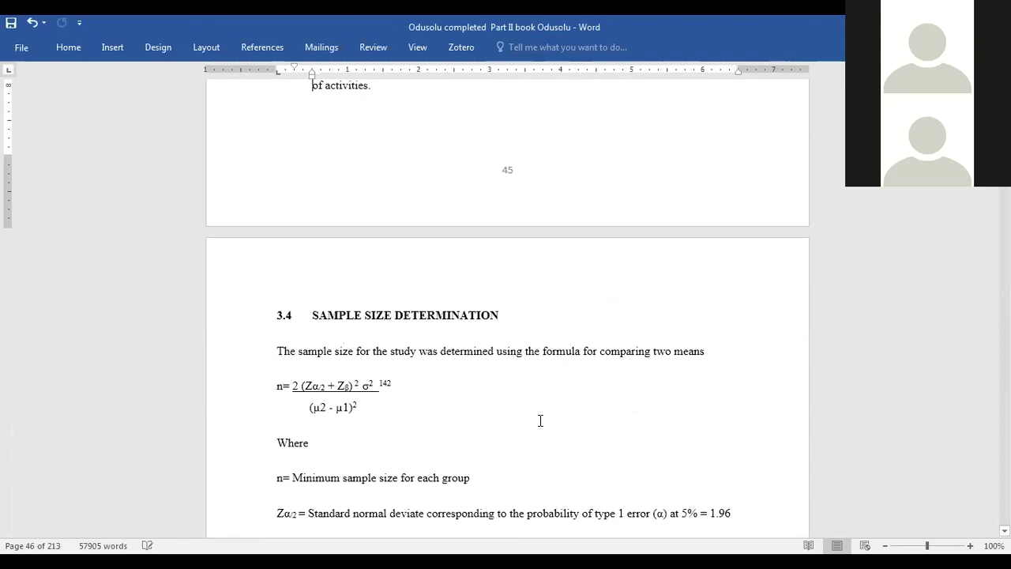
pyautogui.press('Down')
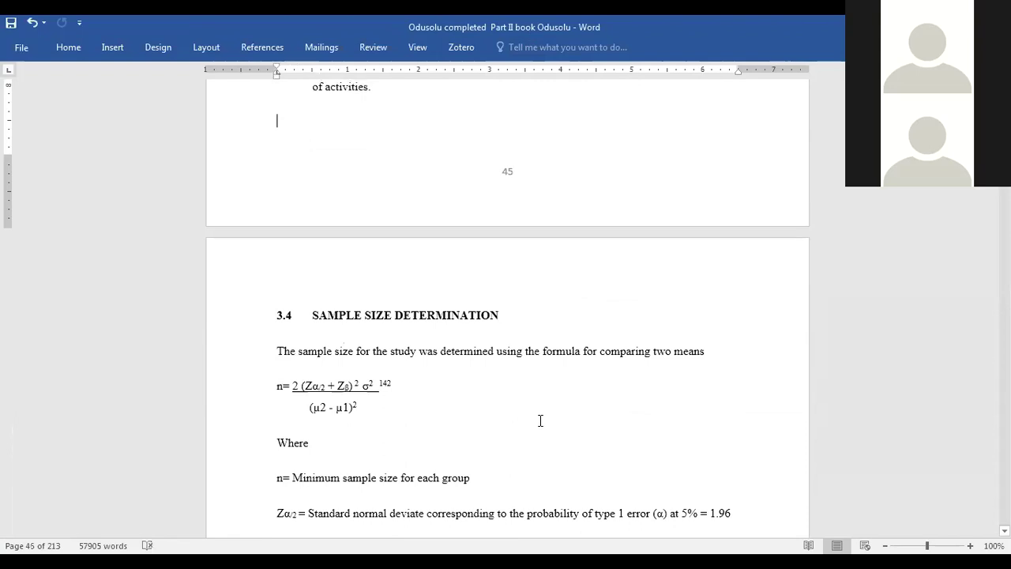
pyautogui.click(540, 421)
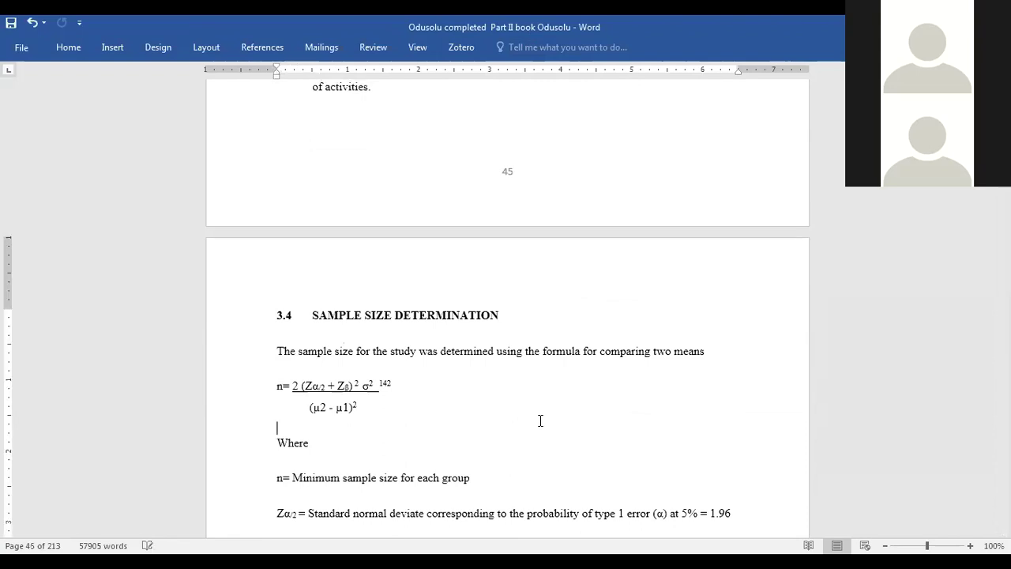
# Read the definitions of the terms in the two-means formula, from the minimum sample size to the group means
pyautogui.press('Down')
pyautogui.press('Down')
pyautogui.press('Down')
pyautogui.press('Down')
pyautogui.press('Down')
pyautogui.press('Down')
pyautogui.press('Down')
pyautogui.press('Down')
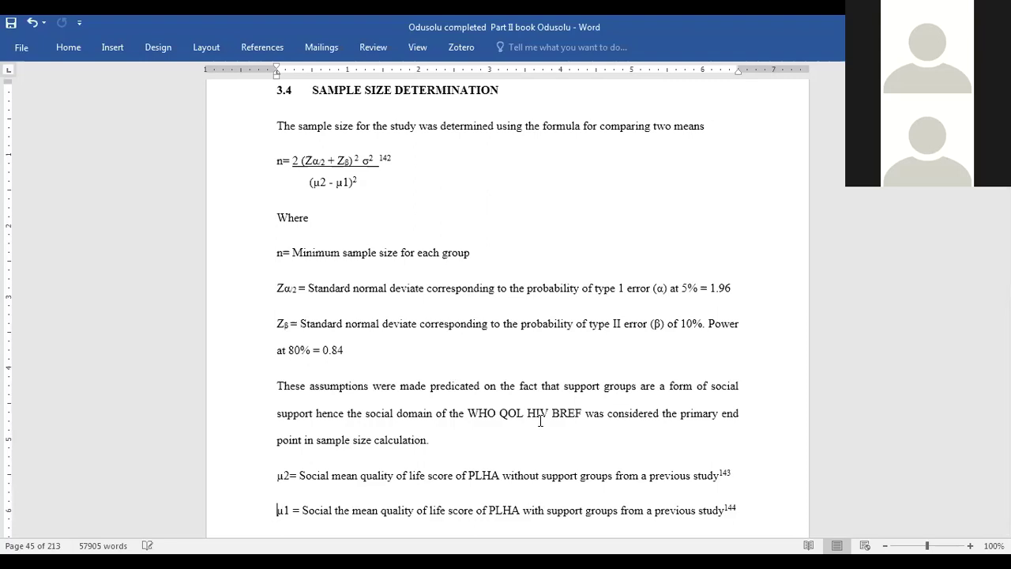
# Read on through the pooled standard deviation formula, the S1 and S2 definitions and the substituted values for Sp
pyautogui.press('Down')
pyautogui.press('Down')
pyautogui.press('Down')
pyautogui.press('Down')
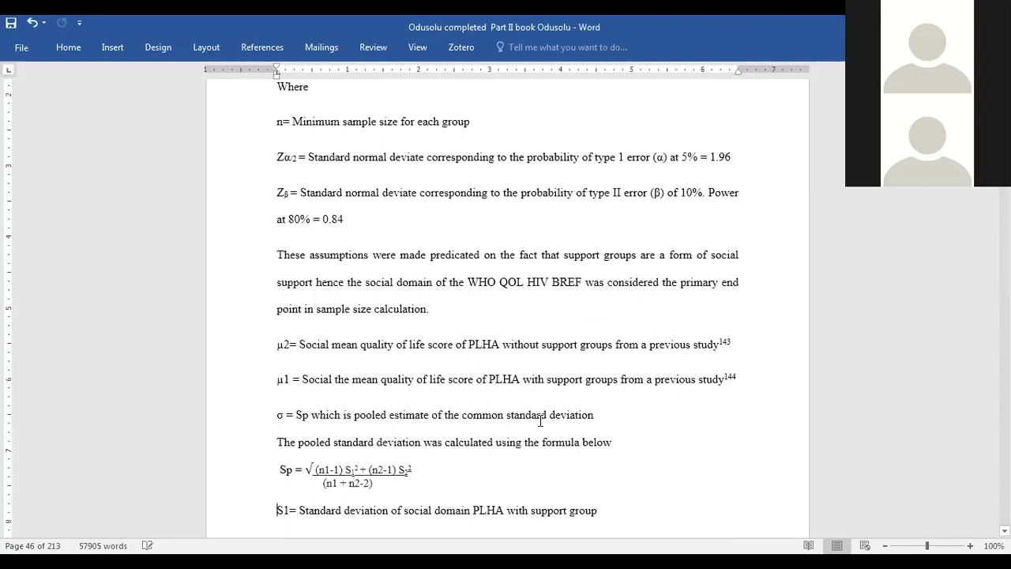
pyautogui.press('Down')
pyautogui.press('Down')
pyautogui.press('Down')
pyautogui.press('Down')
pyautogui.press('Down')
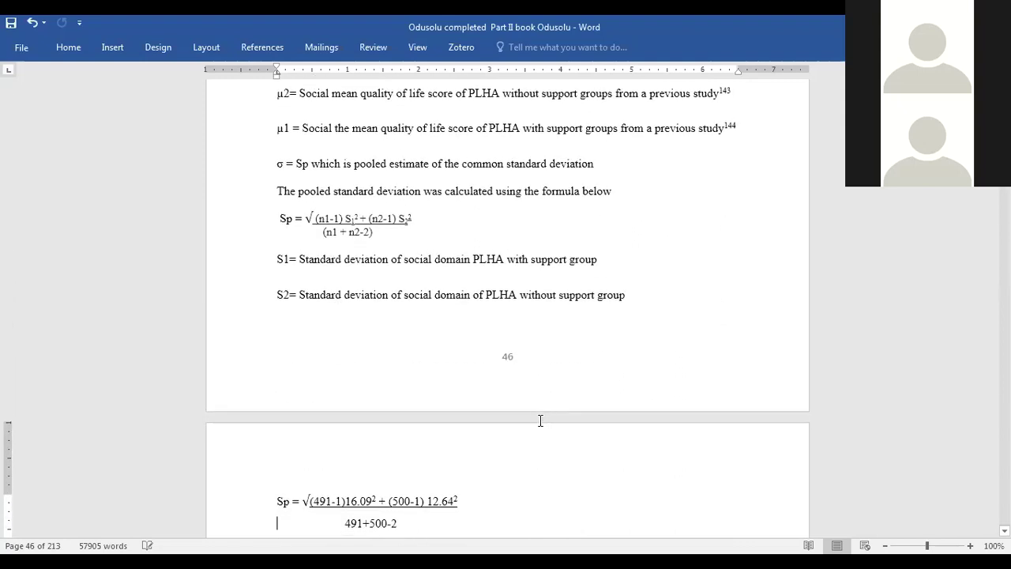
pyautogui.press('Down')
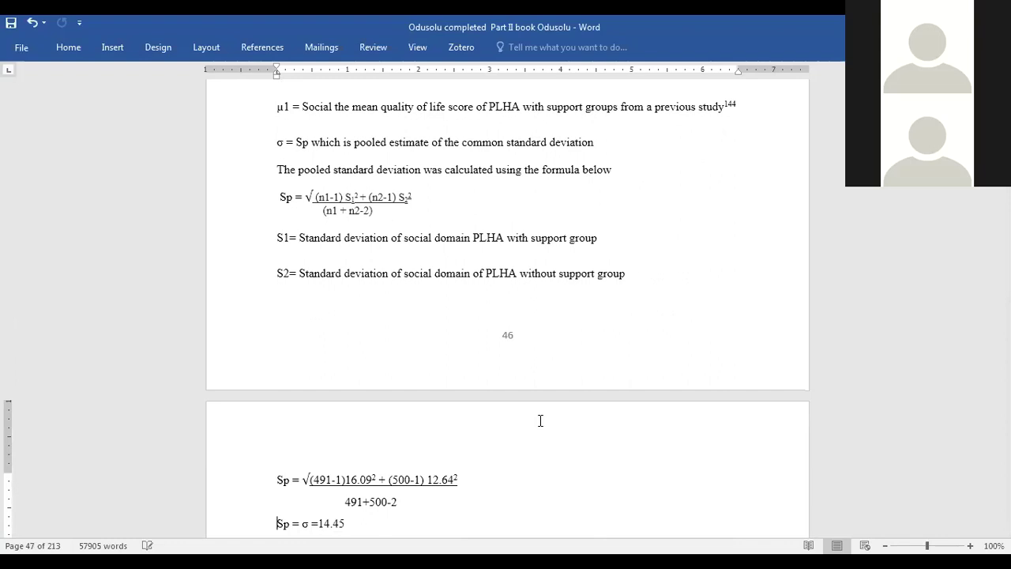
# Read on from the S2 definition through the Sp result to the worked calculation of n and the non-response adjustment
pyautogui.press('Up')
pyautogui.press('Up')
pyautogui.press('Up')
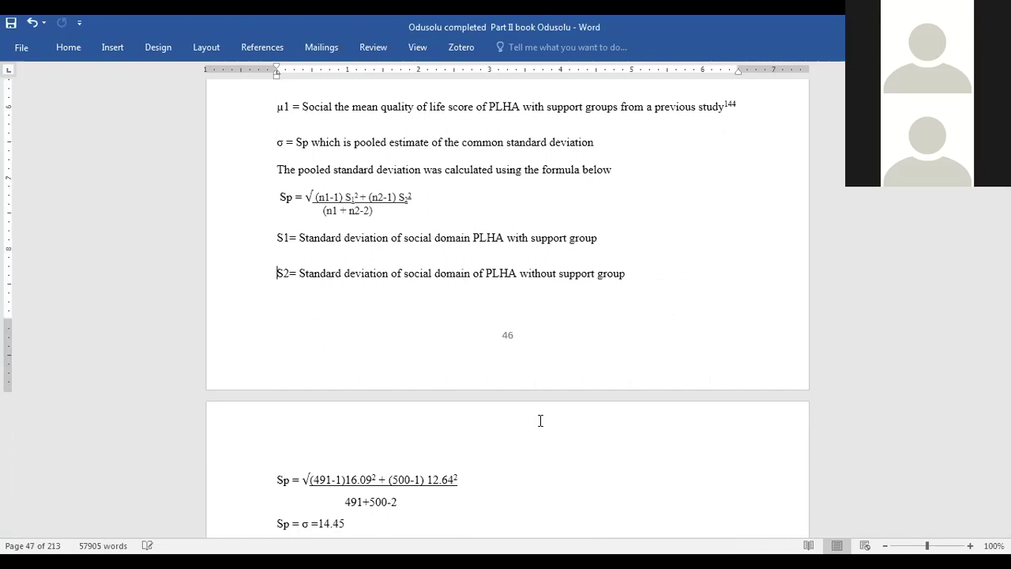
pyautogui.press('Down')
pyautogui.press('Down')
pyautogui.press('Down')
pyautogui.press('Down')
pyautogui.press('Down')
pyautogui.press('Down')
pyautogui.press('Down')
pyautogui.press('Down')
pyautogui.press('Down')
pyautogui.press('Down')
pyautogui.press('Down')
pyautogui.press('Down')
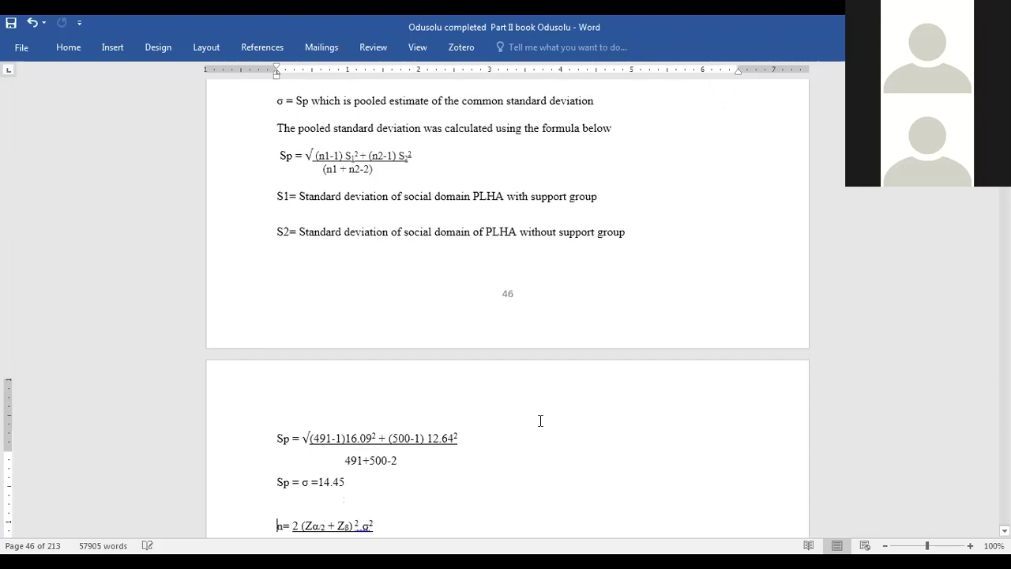
pyautogui.press('Down')
pyautogui.press('Down')
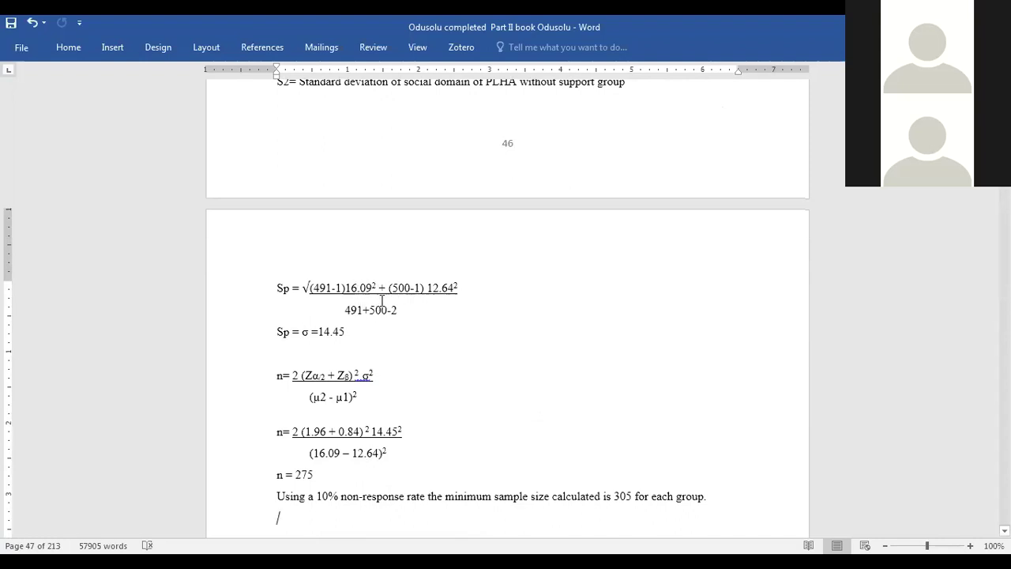
# Go back to the S1 and S2 definitions and examine them against the values substituted in the Sp calculation
pyautogui.click(306, 335)
pyautogui.press('Up')
pyautogui.press('Up')
pyautogui.press('Up')
pyautogui.press('Up')
pyautogui.scroll(5, 472, 475)
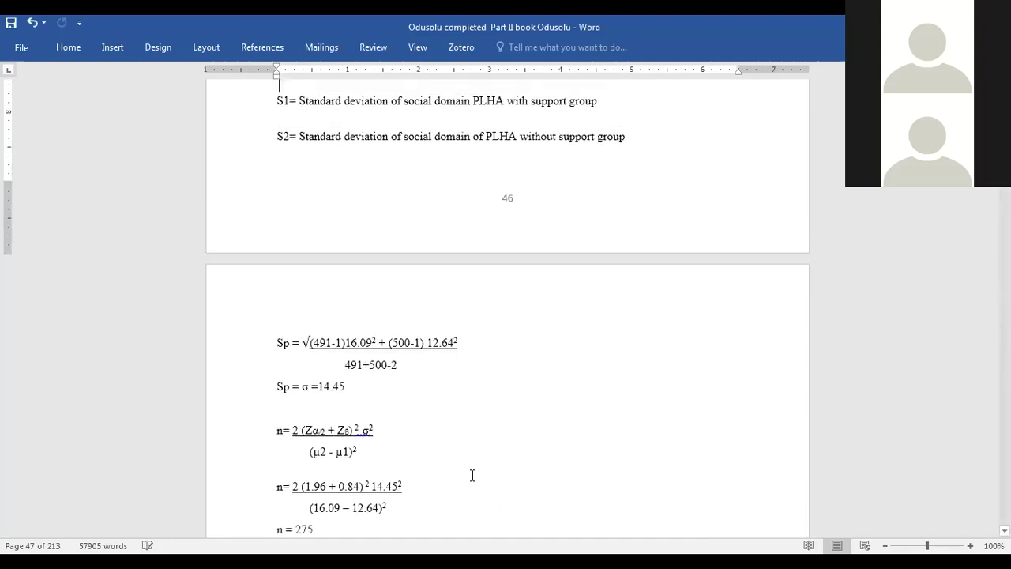
pyautogui.scroll(1, 473, 474)
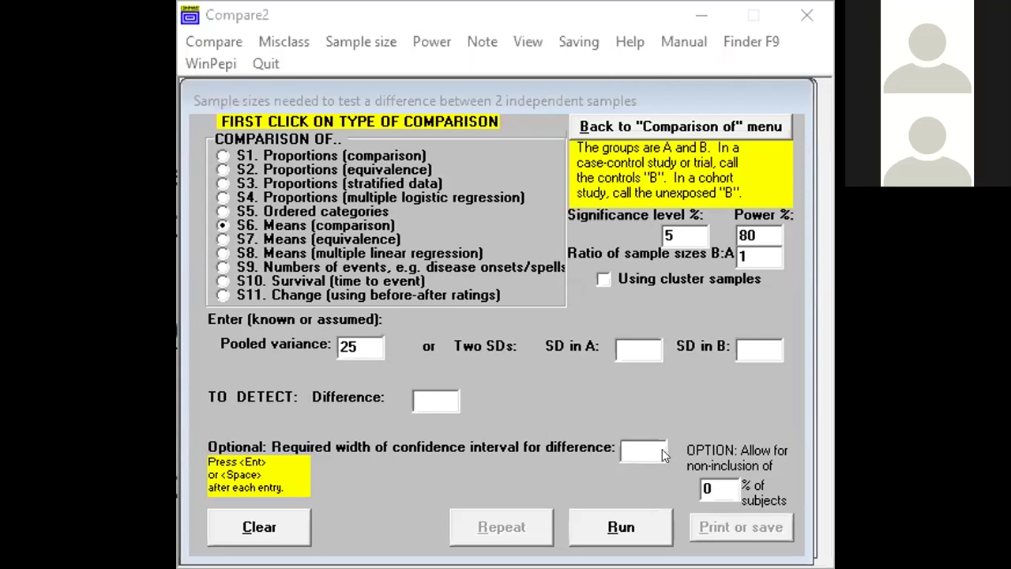
pyautogui.click(631, 442)
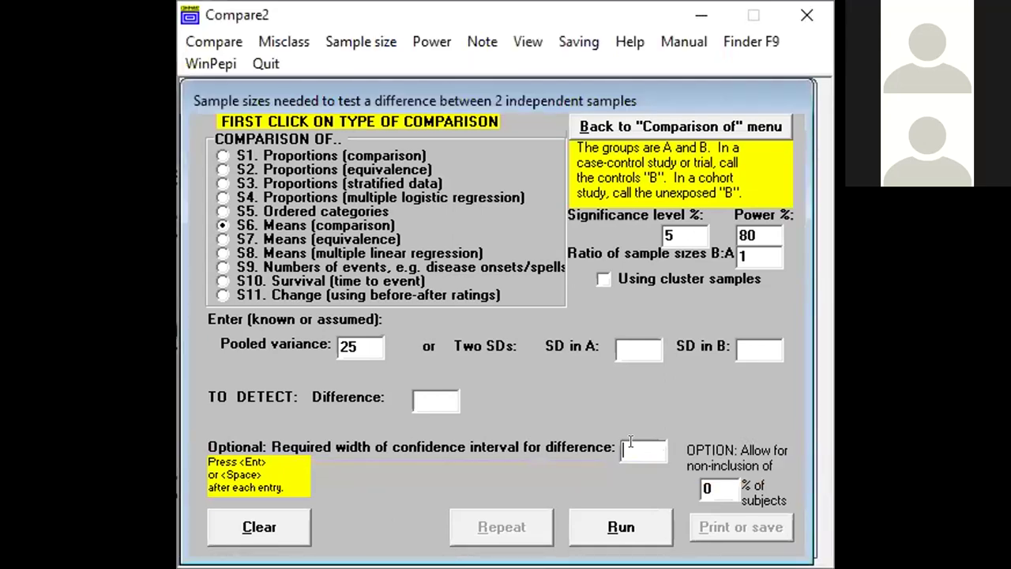
pyautogui.write('0.1')
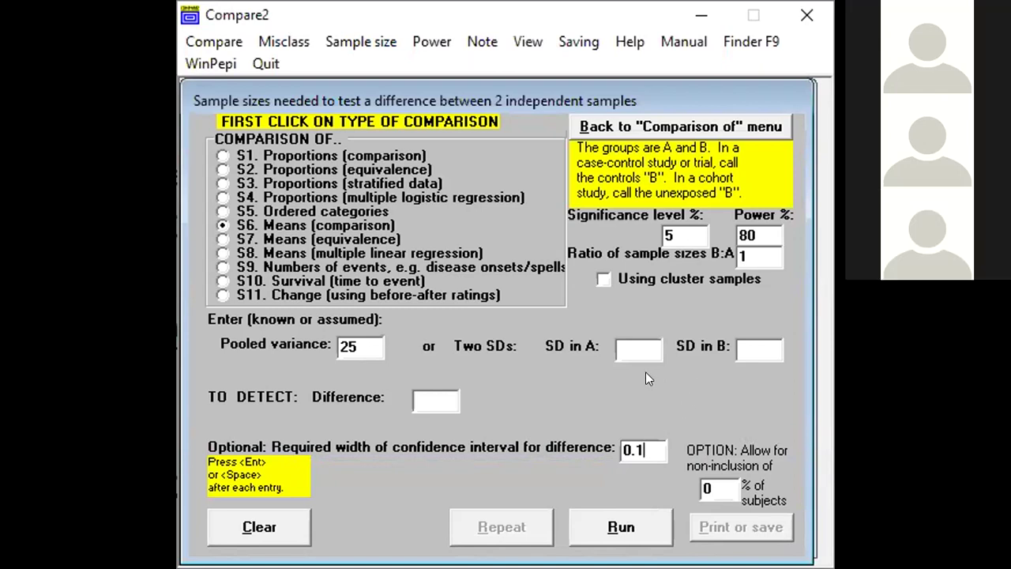
pyautogui.click(427, 388)
pyautogui.click(650, 440)
pyautogui.press('BackSpace')
pyautogui.press('BackSpace')
pyautogui.press('BackSpace')
# Calculate the sample size for comparing two means with a difference of 1.2 to detect and a power of 80%
pyautogui.click(425, 388)
pyautogui.write('1.2')
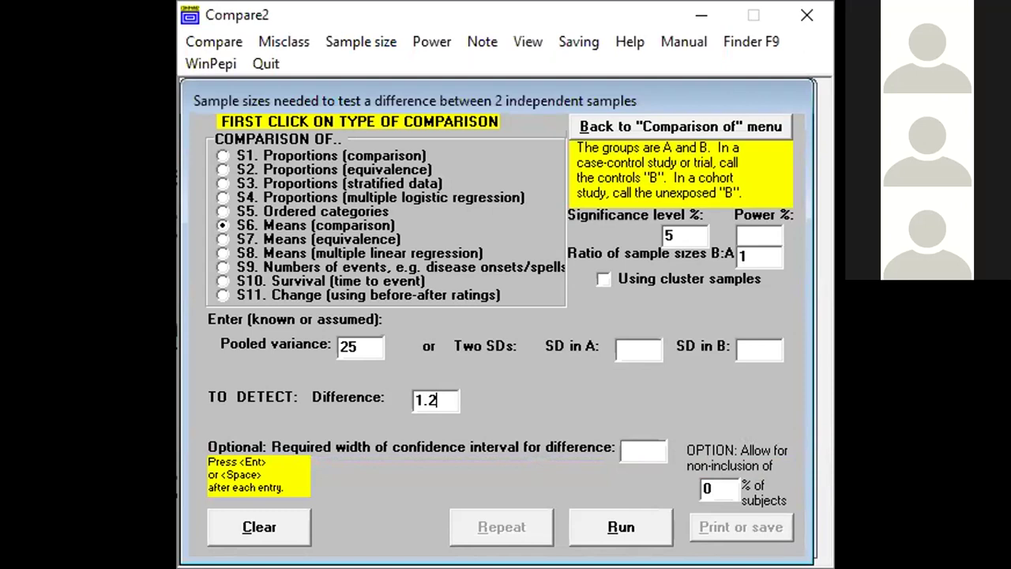
pyautogui.click(621, 521)
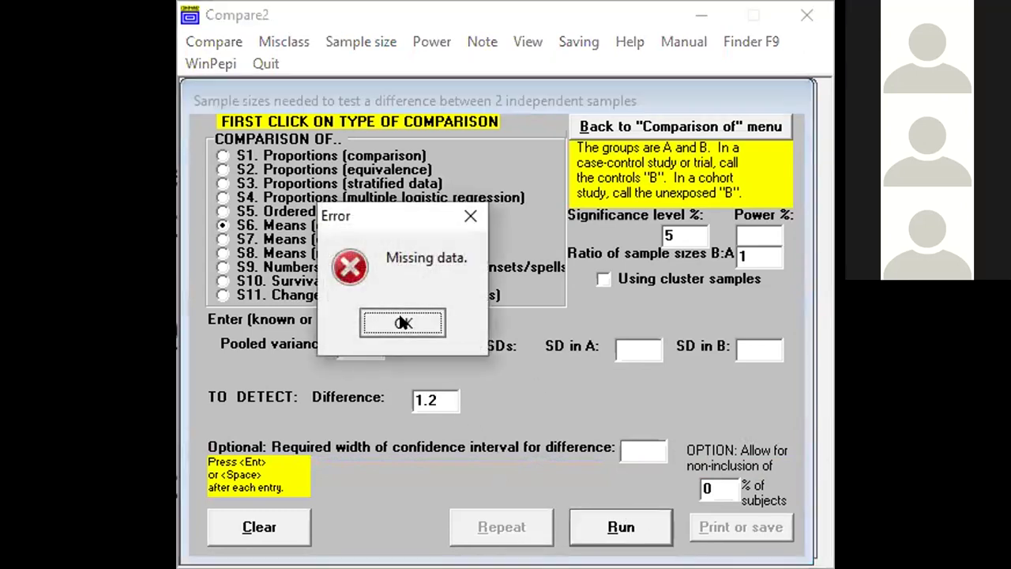
pyautogui.click(403, 322)
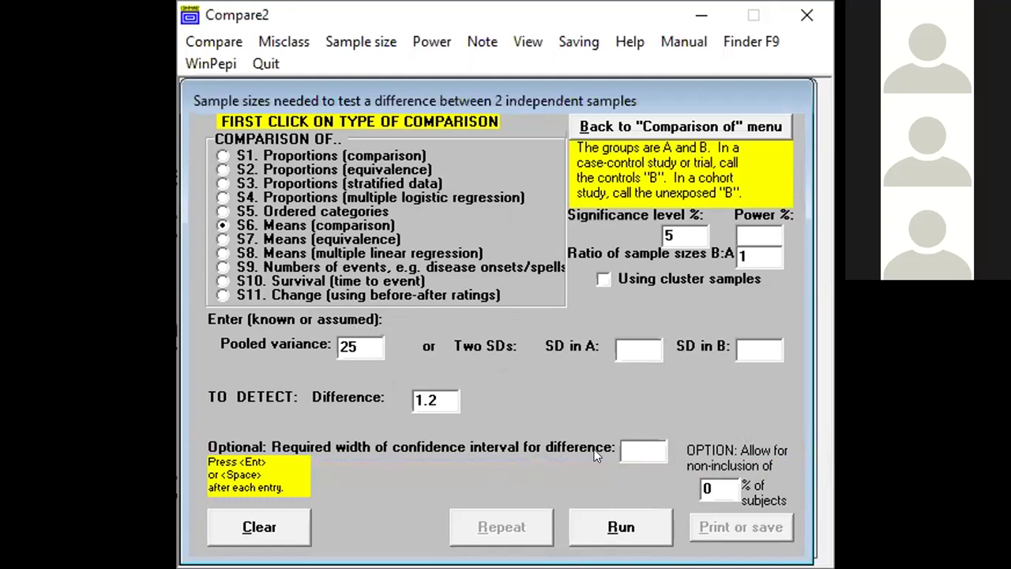
pyautogui.write('80')
pyautogui.click(611, 512)
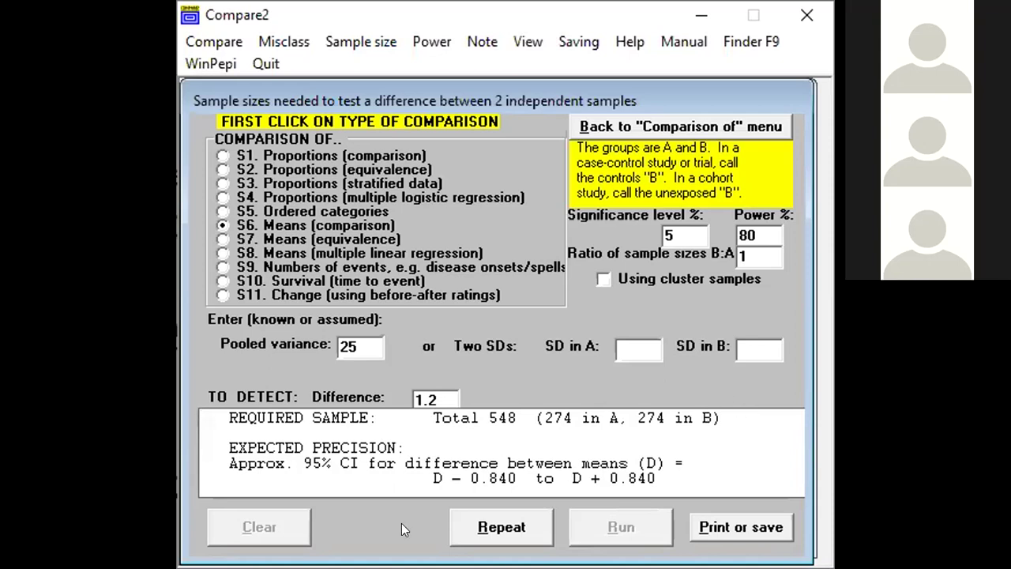
# Repeat the two-means calculation with a required confidence interval width of 0.1 for the difference
pyautogui.click(500, 538)
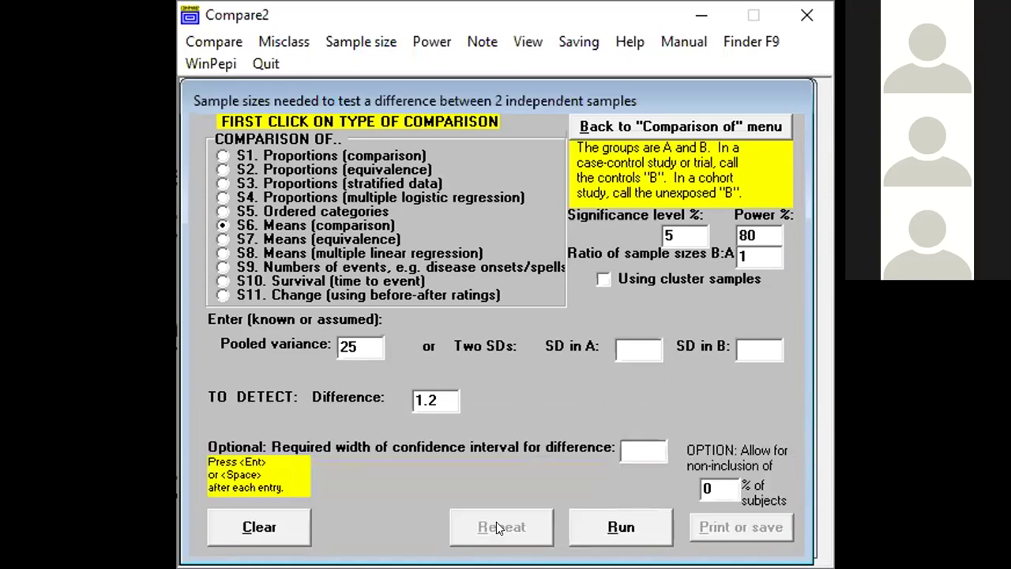
pyautogui.click(627, 444)
pyautogui.write('0.1')
pyautogui.click(610, 521)
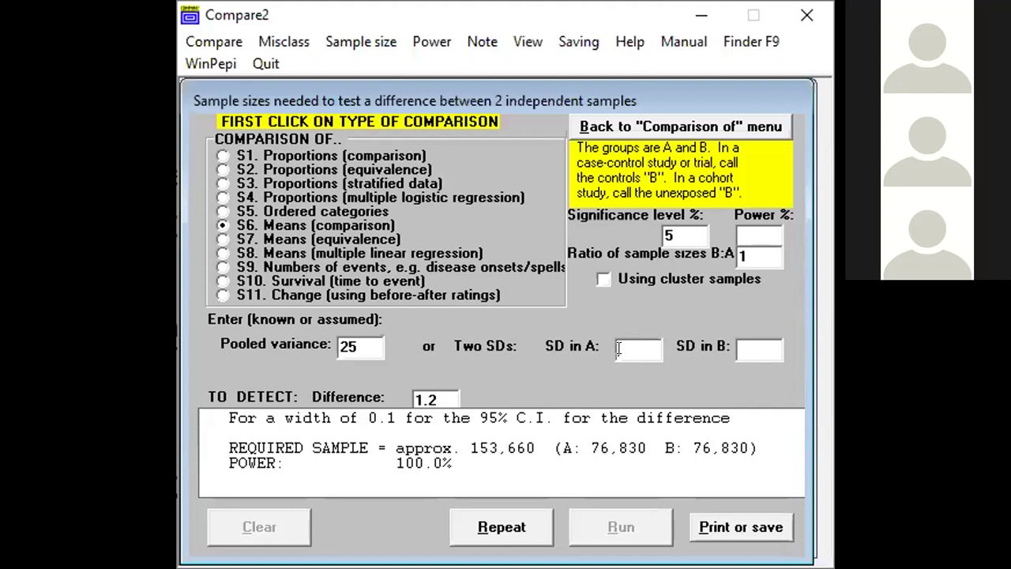
# Set the power back to 80% and run the two-means sample size calculation again
pyautogui.click(747, 236)
pyautogui.write('80')
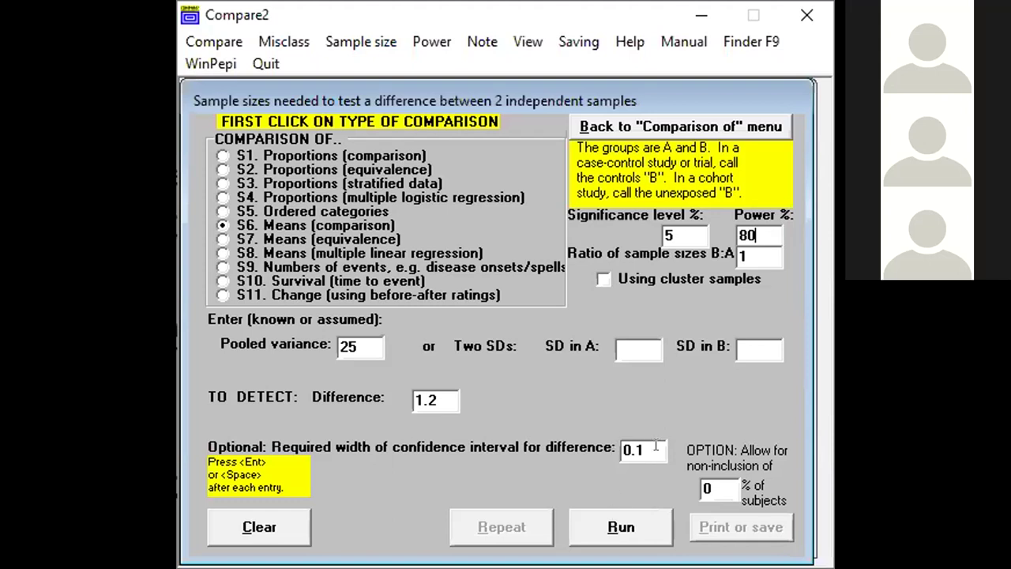
pyautogui.moveTo(655, 451)
pyautogui.click(614, 528)
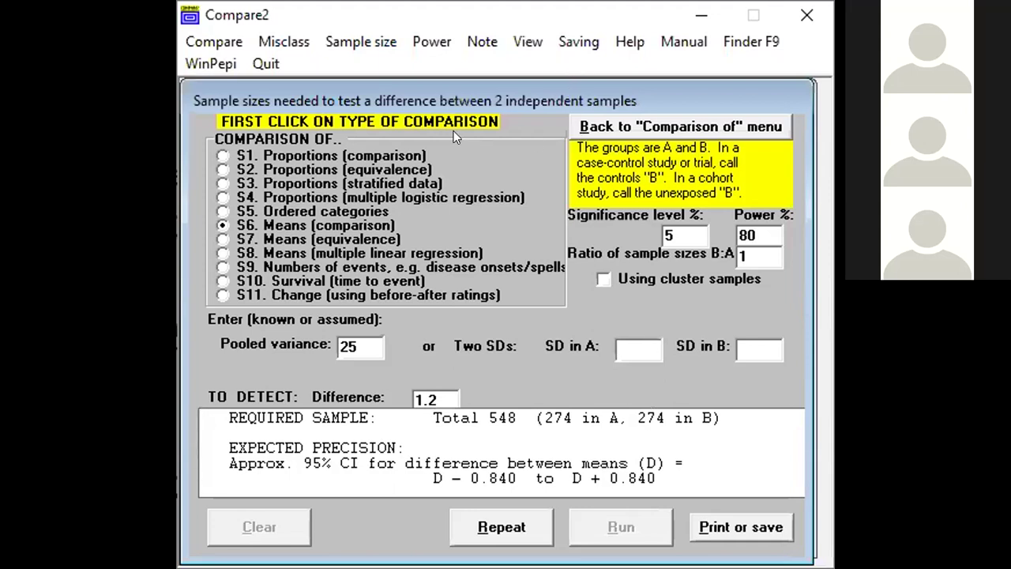
# Leave the two-means calculation, close Compare2 and open the PAIRSetc program for matched observations from the WinPepi portal
pyautogui.click(367, 43)
pyautogui.click(622, 120)
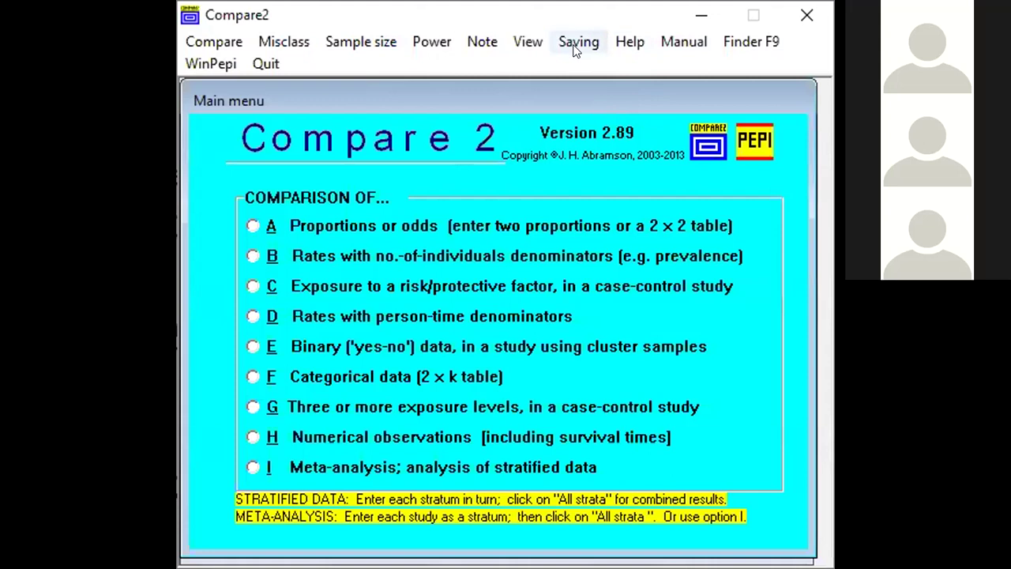
pyautogui.click(795, 16)
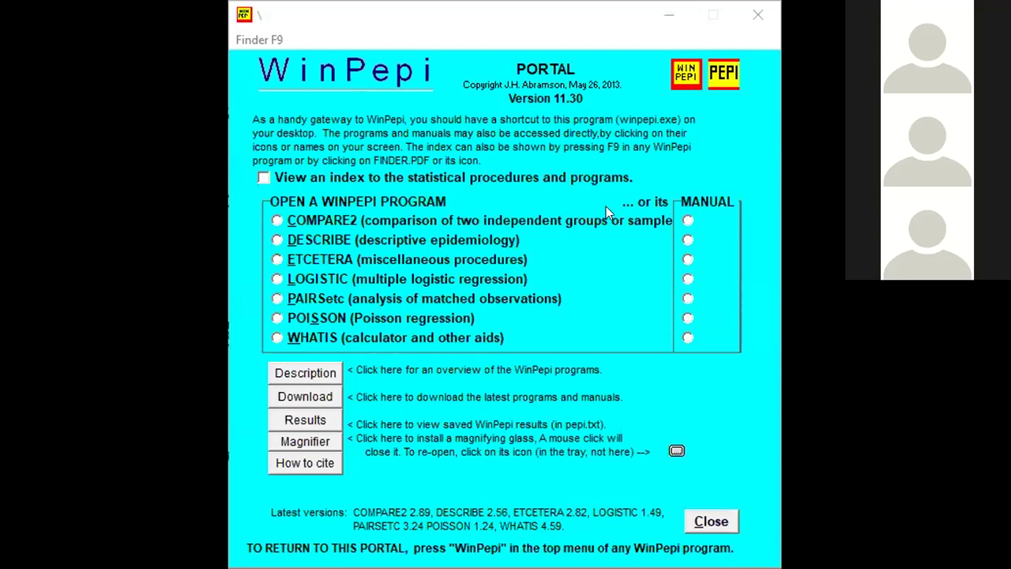
pyautogui.click(324, 302)
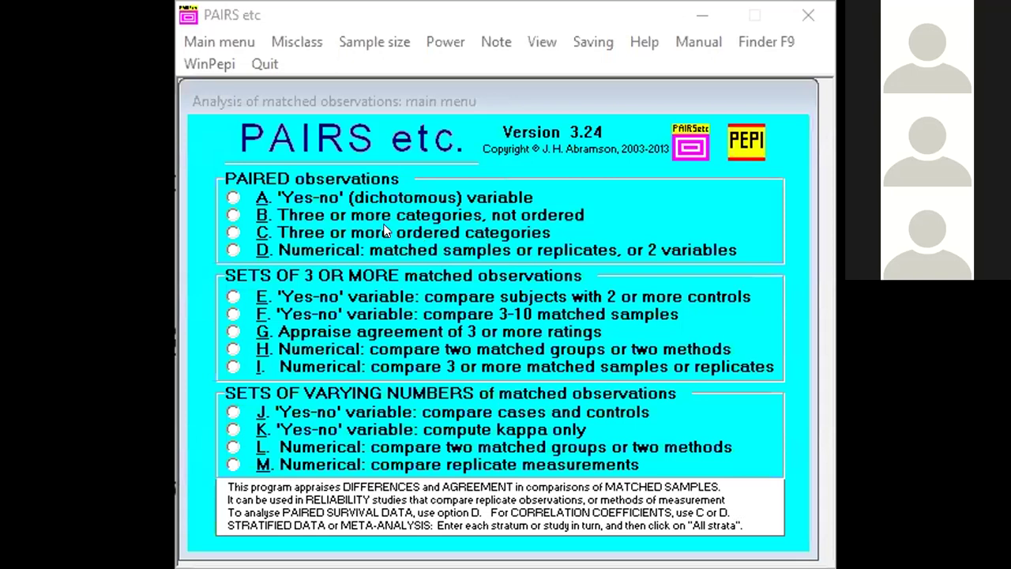
# Open the matched-observations sample size calculation for yes-no data using the McNemar test
pyautogui.click(295, 190)
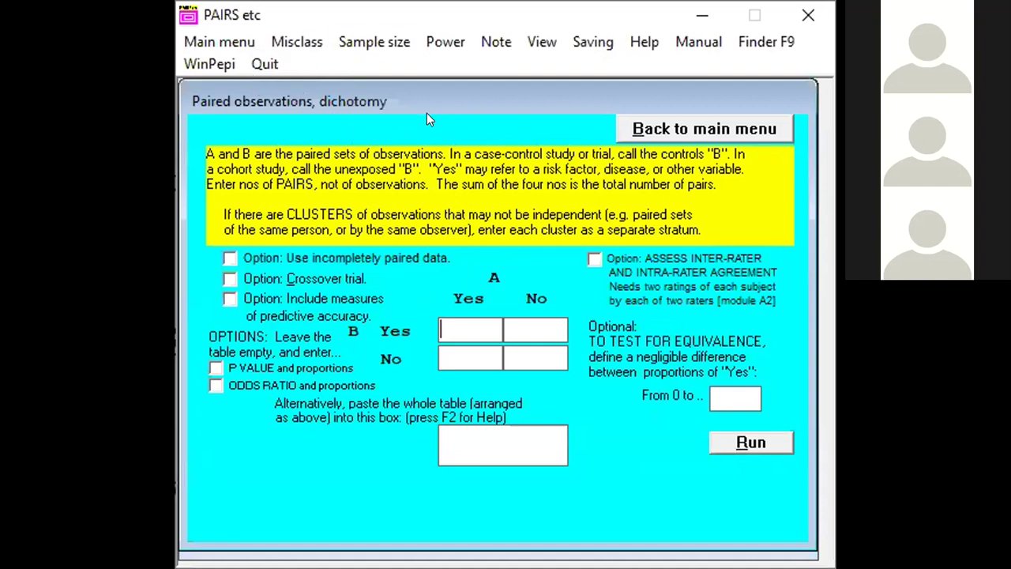
pyautogui.click(662, 129)
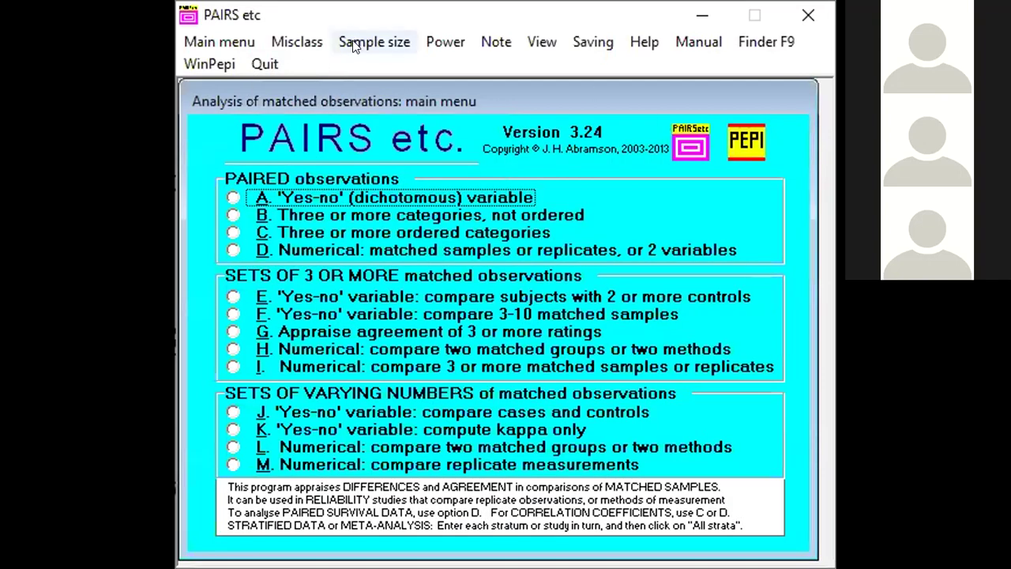
pyautogui.click(354, 46)
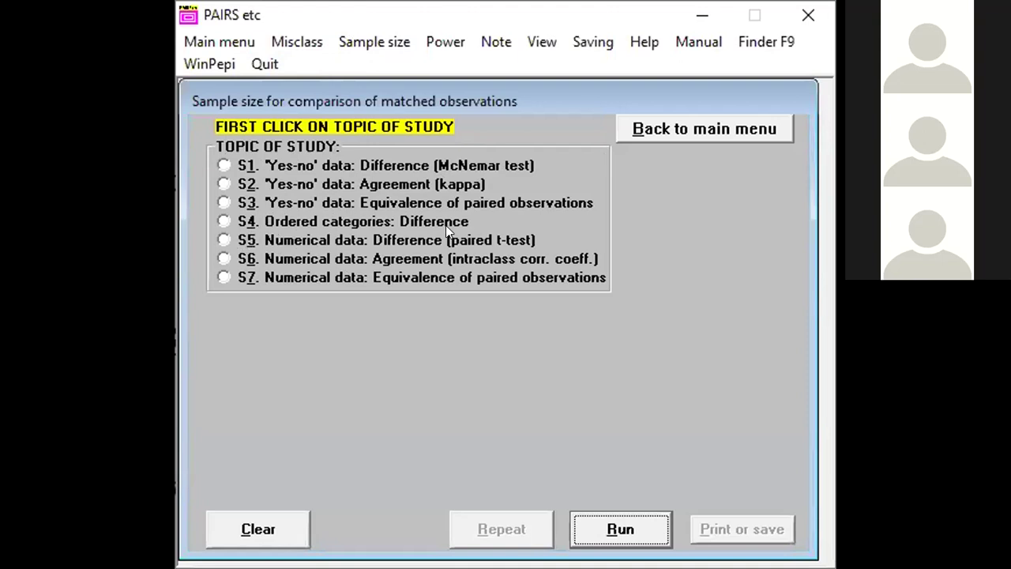
pyautogui.click(315, 156)
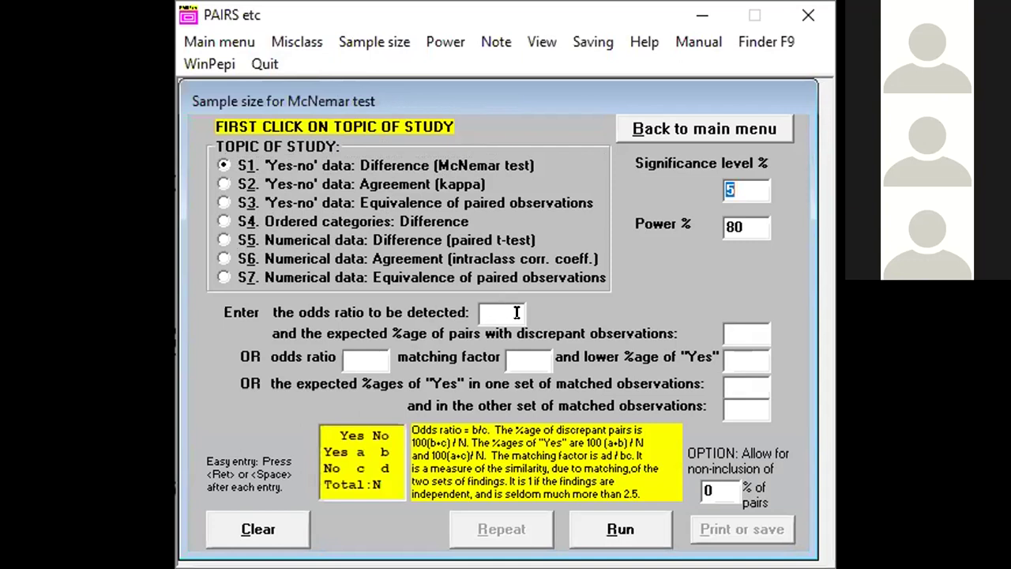
# Calculate the McNemar sample size with 0.15% expected discrepant pairs and an odds ratio of 2 to be detected
pyautogui.click(488, 311)
pyautogui.moveTo(740, 181)
pyautogui.click(727, 327)
pyautogui.write('0.15')
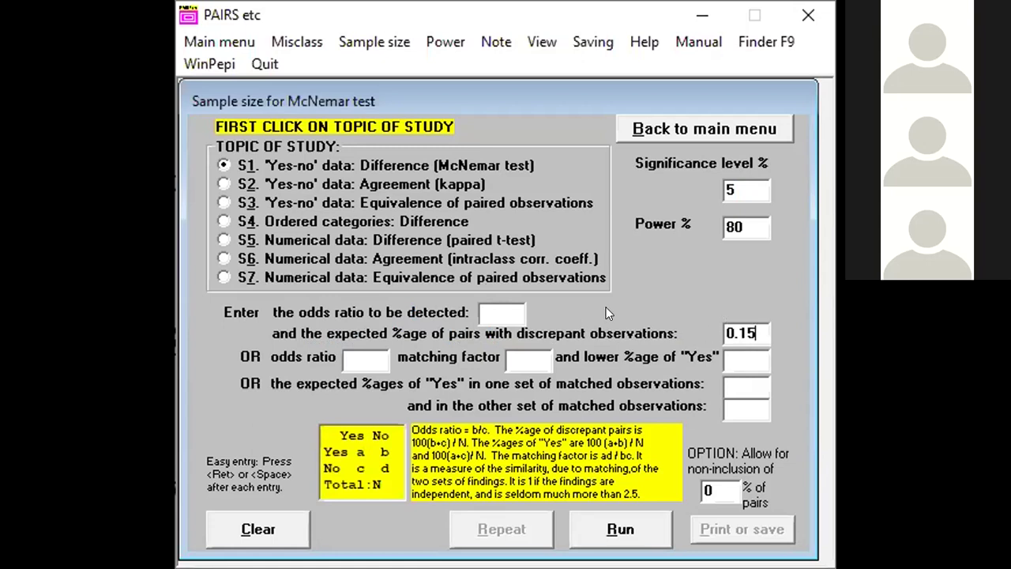
pyautogui.press('Return')
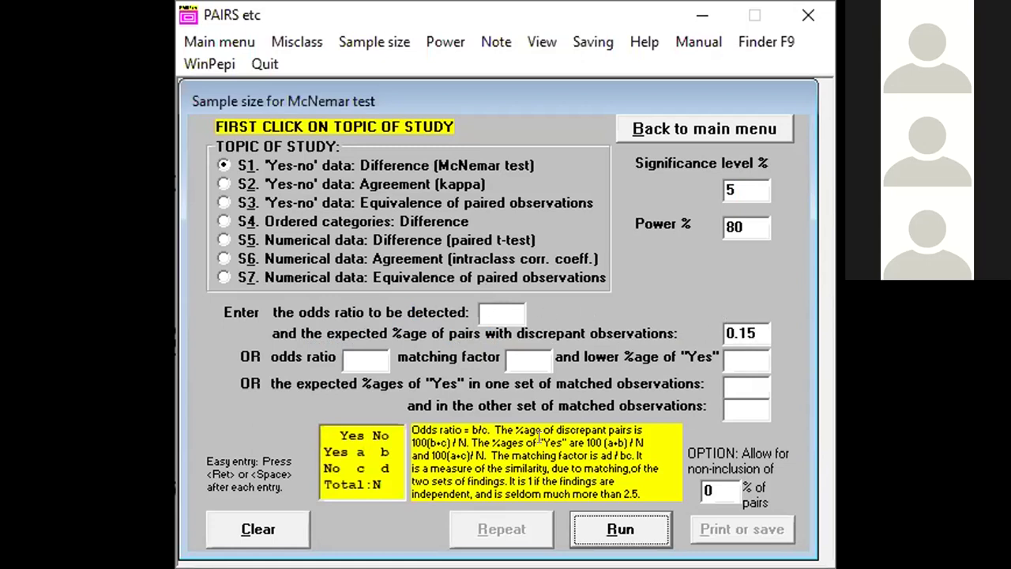
pyautogui.click(611, 533)
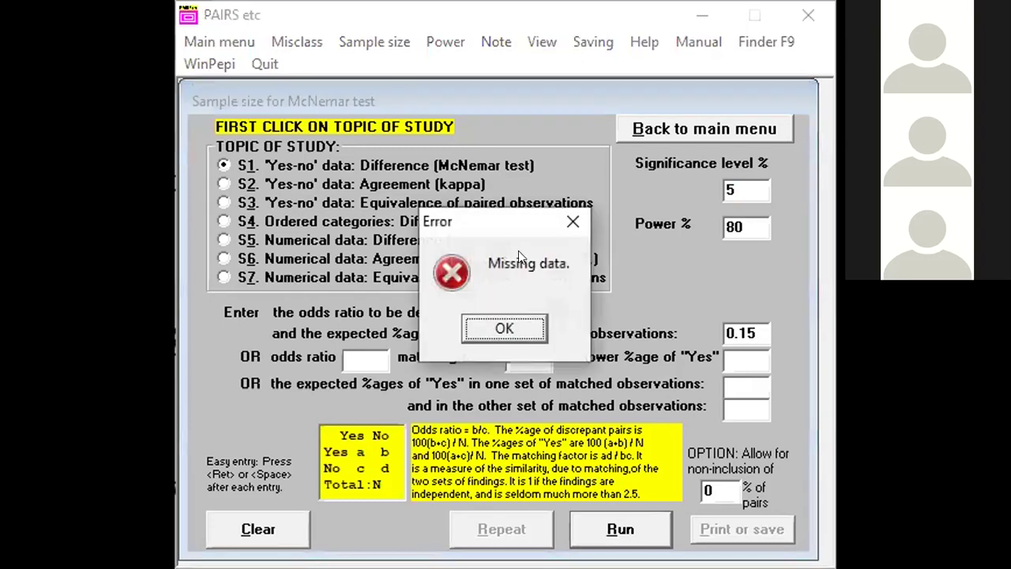
pyautogui.click(499, 327)
pyautogui.click(481, 311)
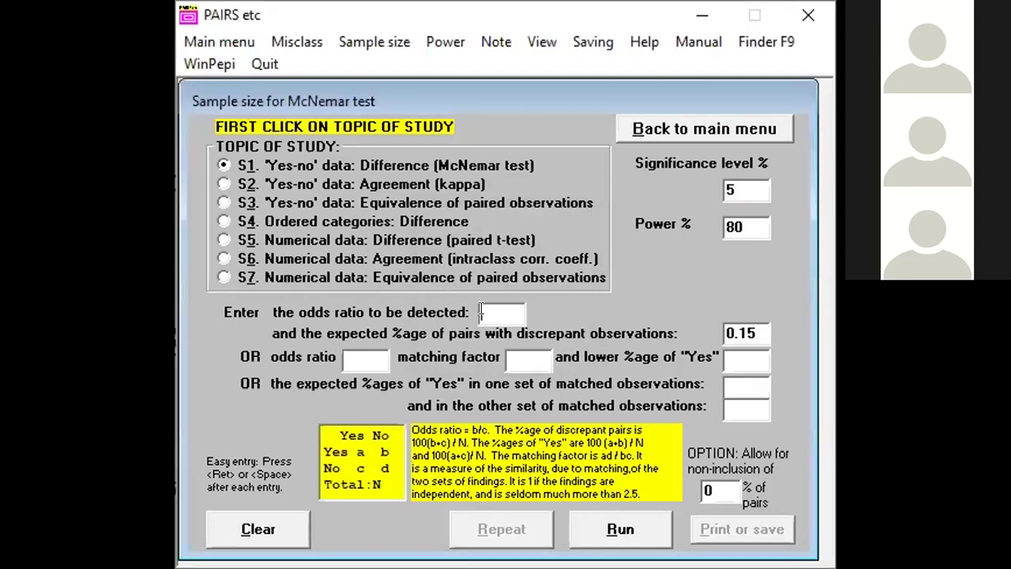
pyautogui.write('2')
pyautogui.click(610, 525)
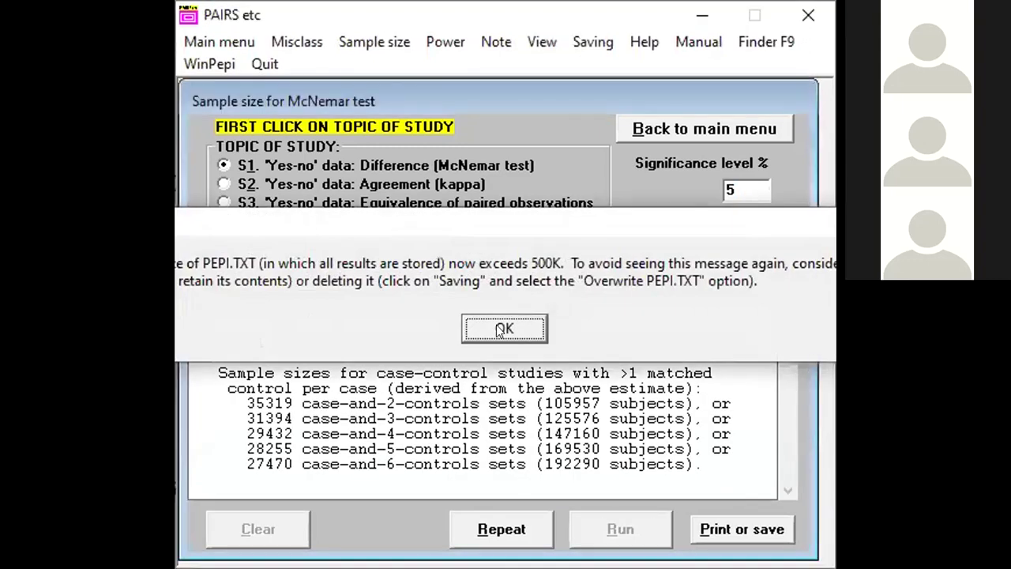
pyautogui.click(502, 329)
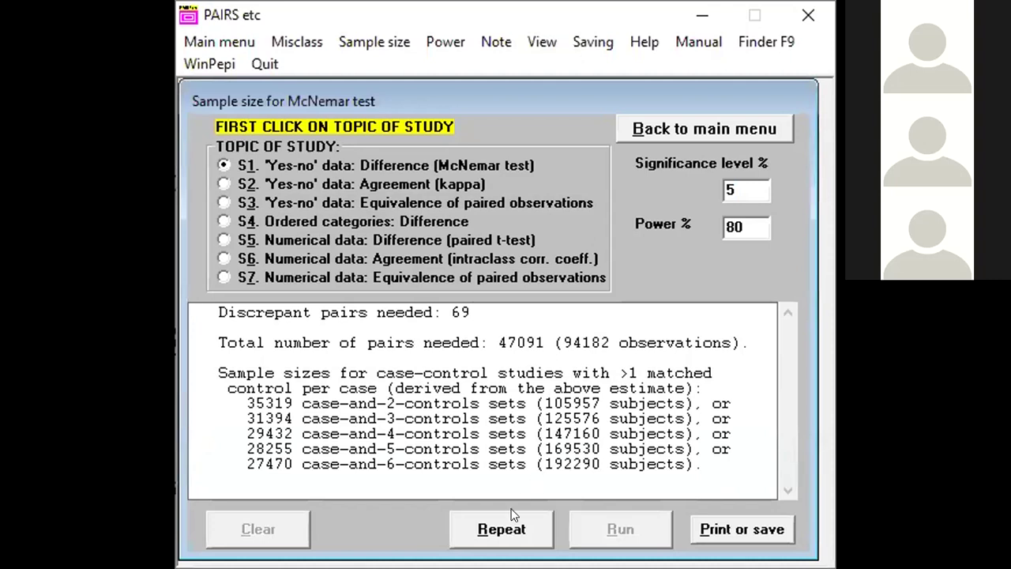
# Repeat the McNemar calculation, trying an odds ratio of 1 and then using 1.1
pyautogui.click(510, 521)
pyautogui.click(485, 312)
pyautogui.press('BackSpace')
pyautogui.write('1')
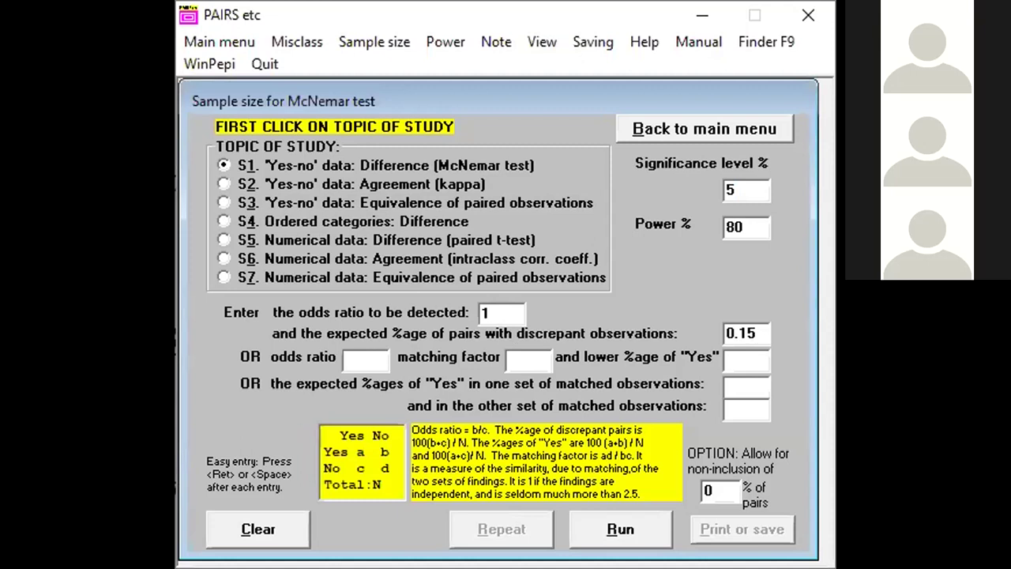
pyautogui.click(603, 513)
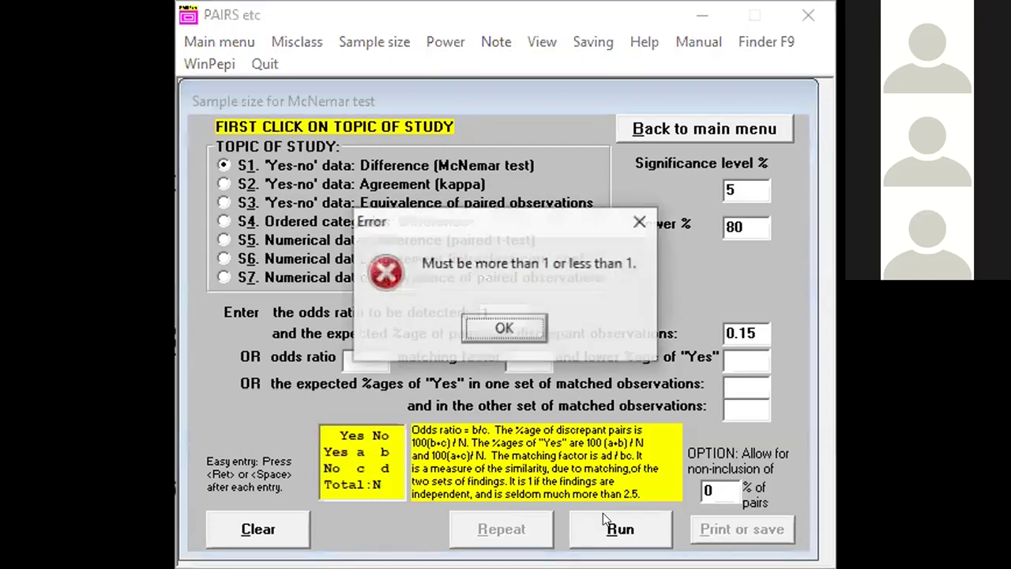
pyautogui.click(484, 327)
pyautogui.write('.1')
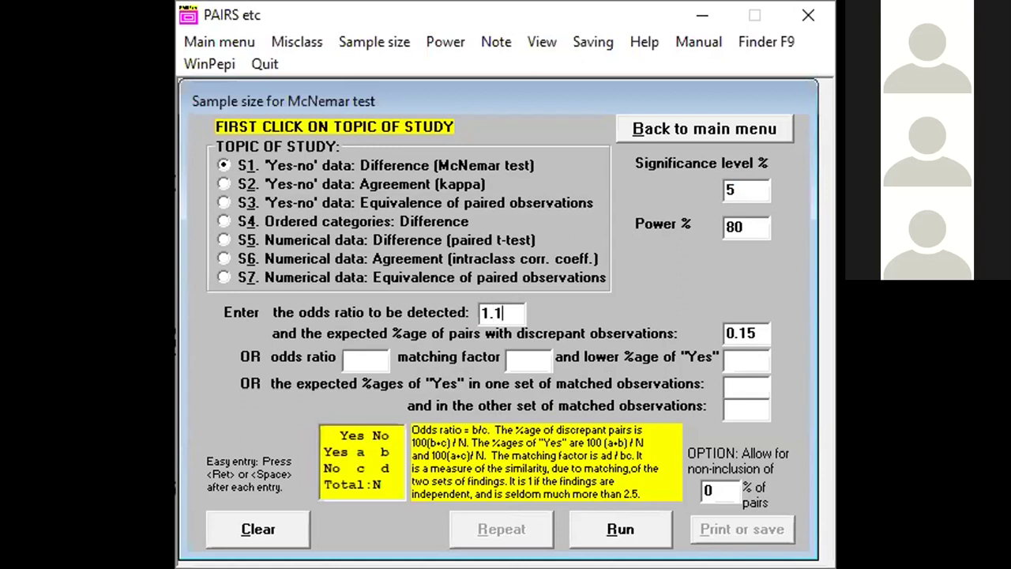
pyautogui.click(612, 535)
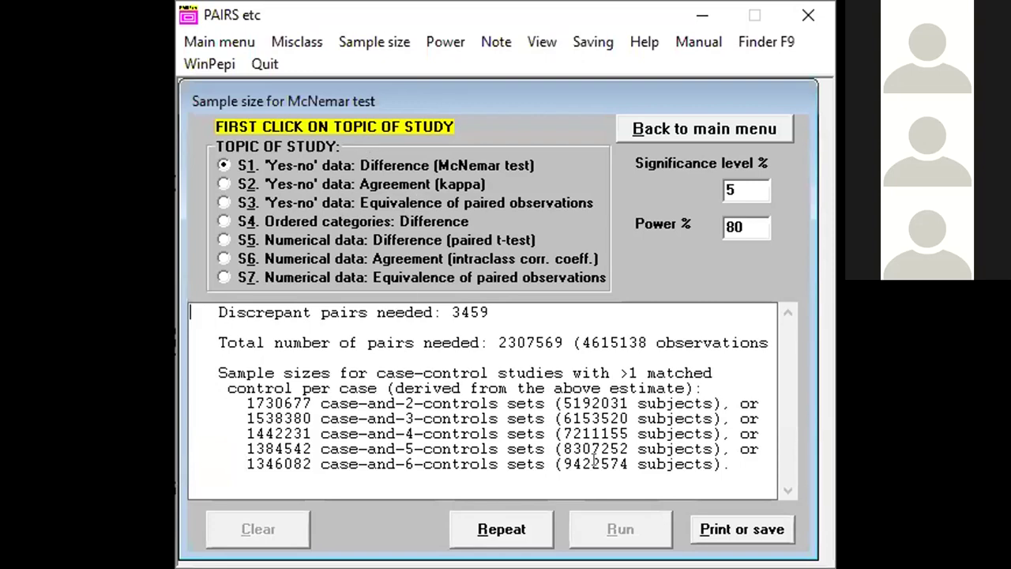
# Calculate the paired t-test sample size for numerical data with a difference to be detected of 0.15 and standard deviation of differences 0.12
pyautogui.click(363, 220)
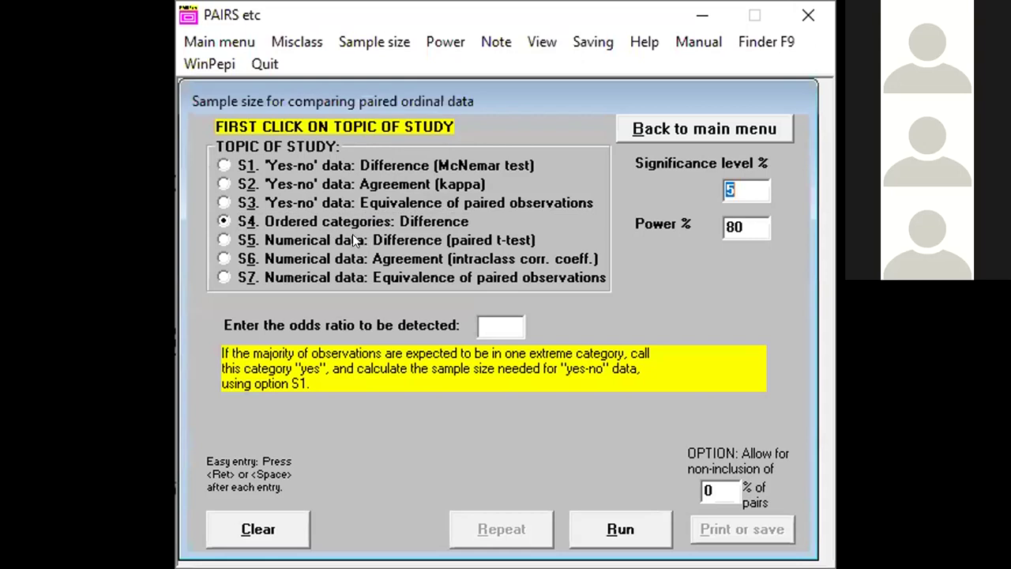
pyautogui.click(353, 237)
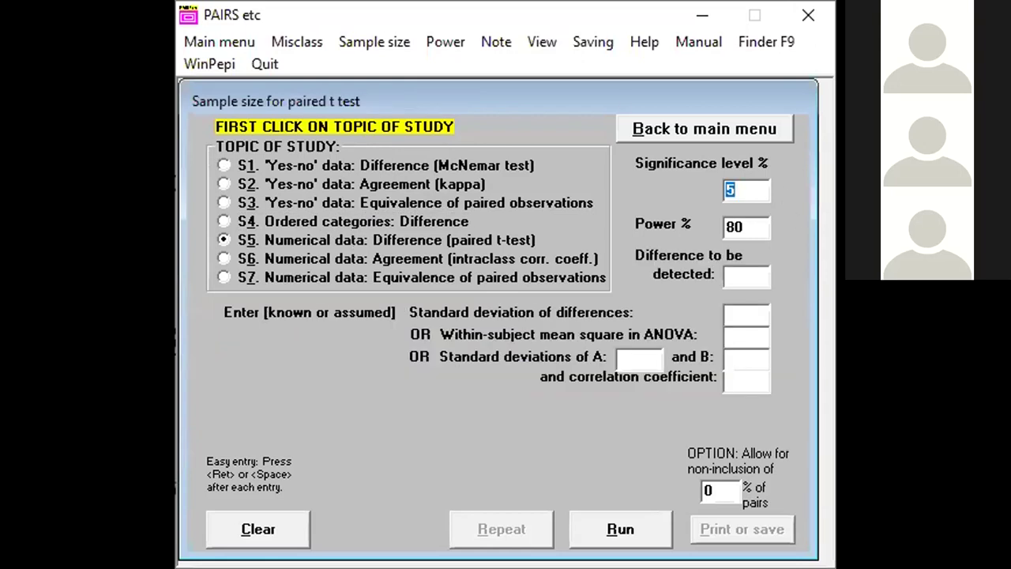
pyautogui.click(730, 275)
pyautogui.write('0.15')
pyautogui.click(742, 309)
pyautogui.write('0.1')
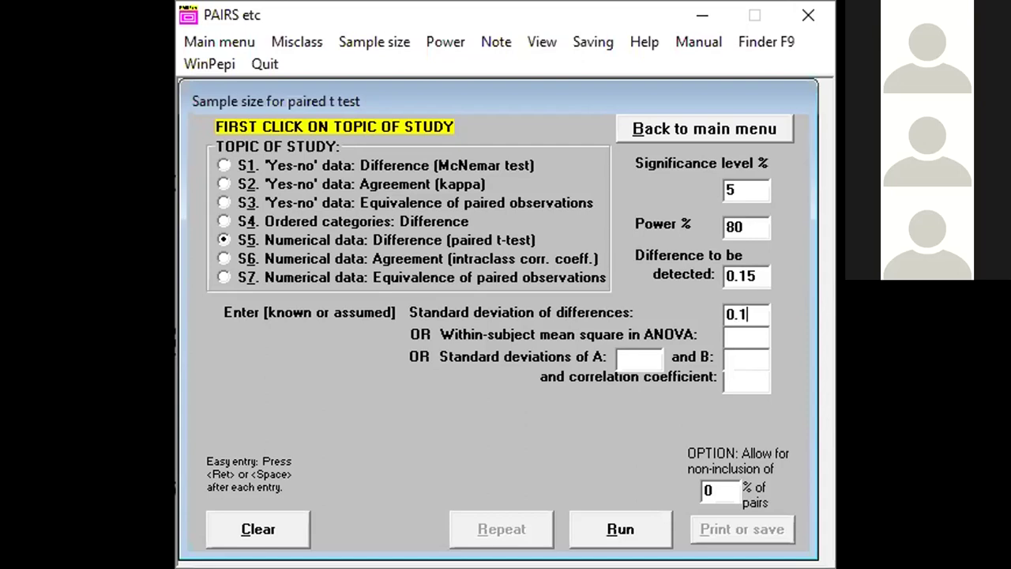
pyautogui.write('2')
pyautogui.click(621, 513)
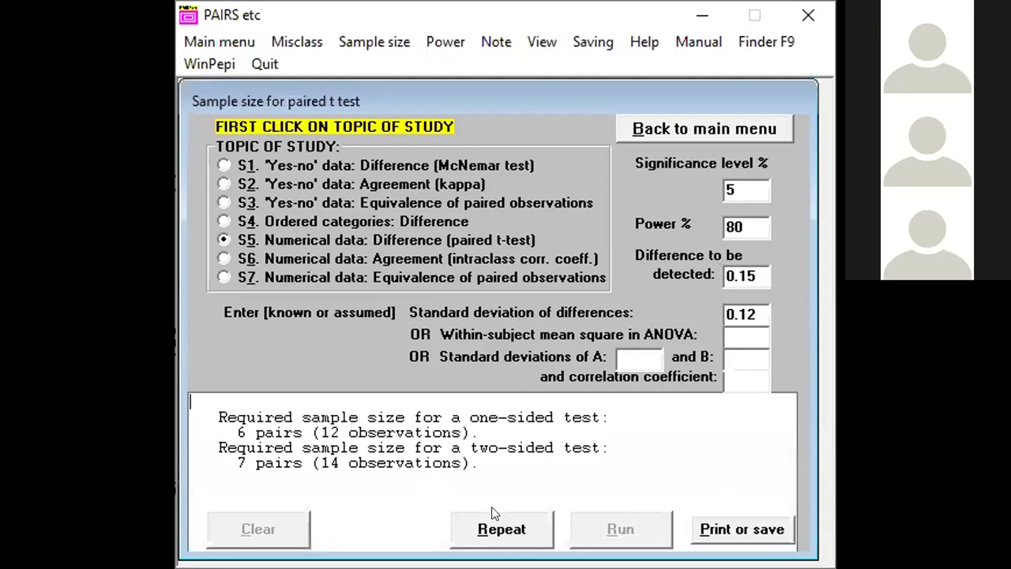
# Repeat the paired t-test calculation with the difference to be detected set to 0.1
pyautogui.click(496, 530)
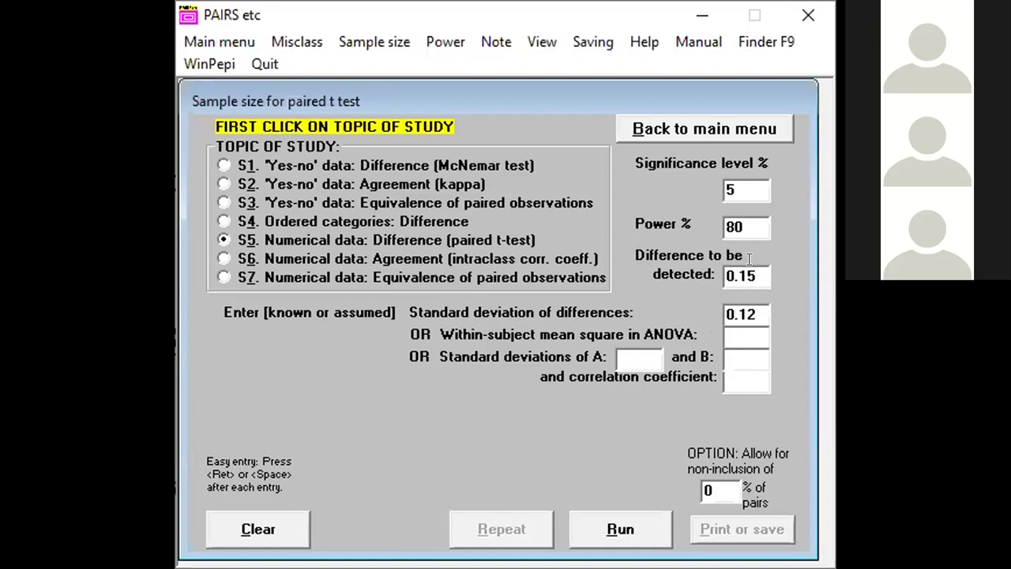
pyautogui.moveTo(749, 260)
pyautogui.click(748, 312)
pyautogui.press('Return')
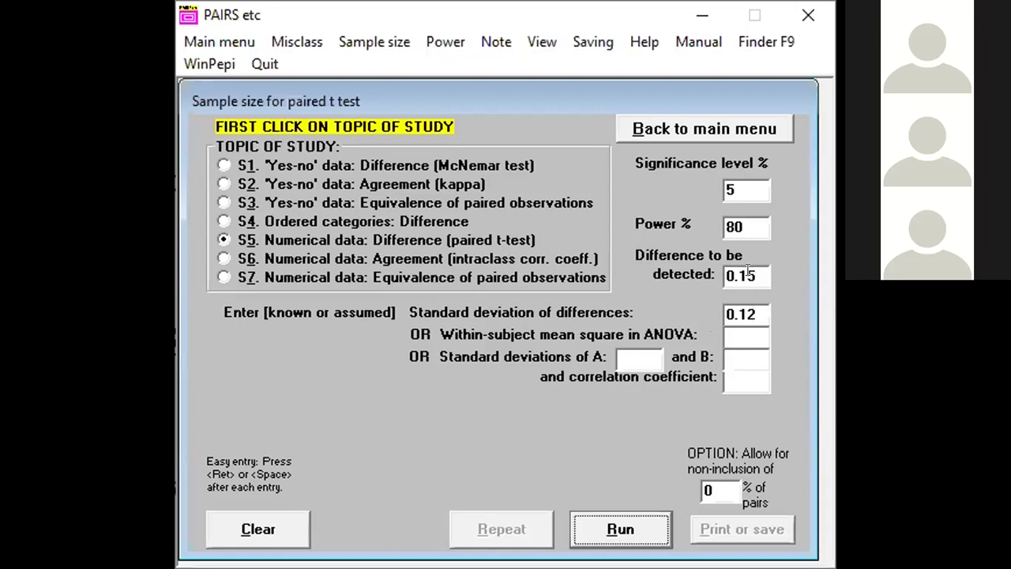
pyautogui.click(748, 270)
pyautogui.press('BackSpace')
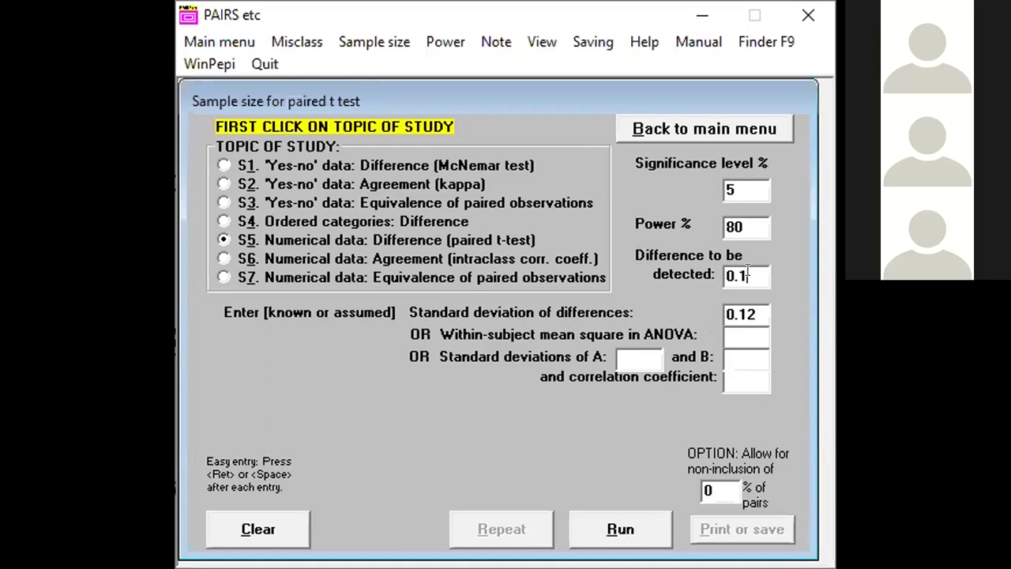
pyautogui.click(617, 527)
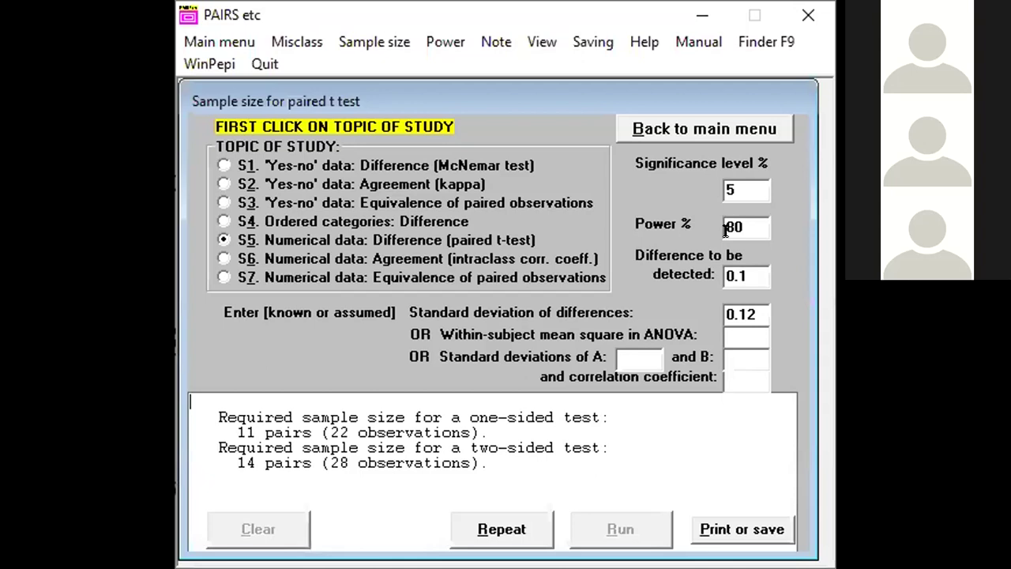
# Recalculate the paired t-test sample size with a difference to be detected of 0.01
pyautogui.click(744, 274)
pyautogui.click(501, 531)
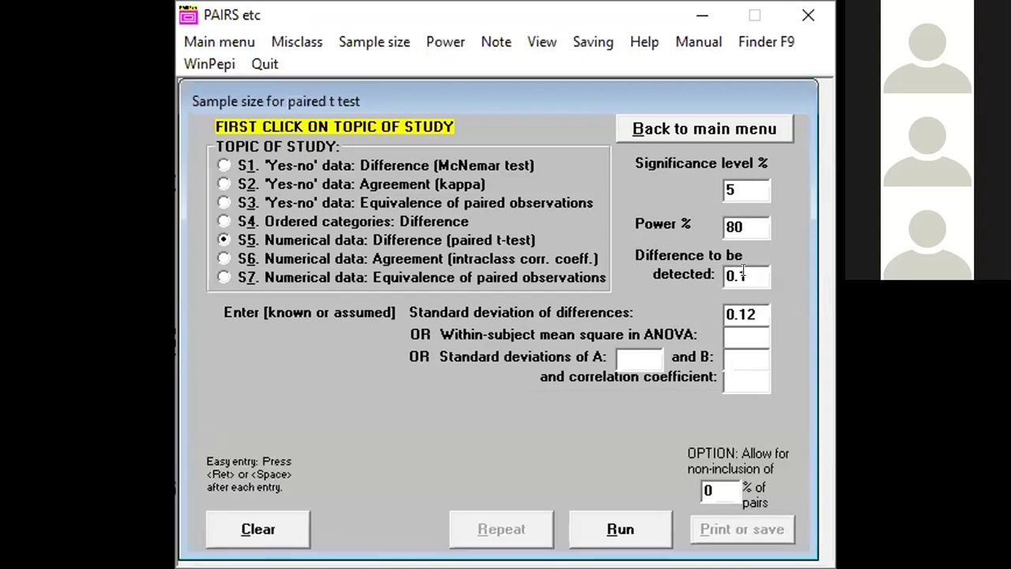
pyautogui.press('BackSpace')
pyautogui.write('01')
pyautogui.click(624, 527)
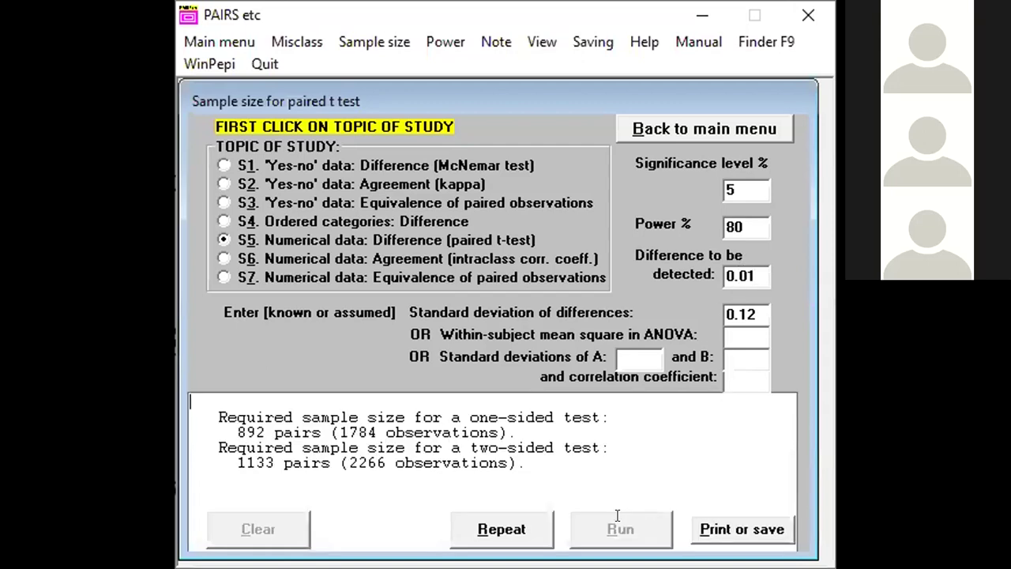